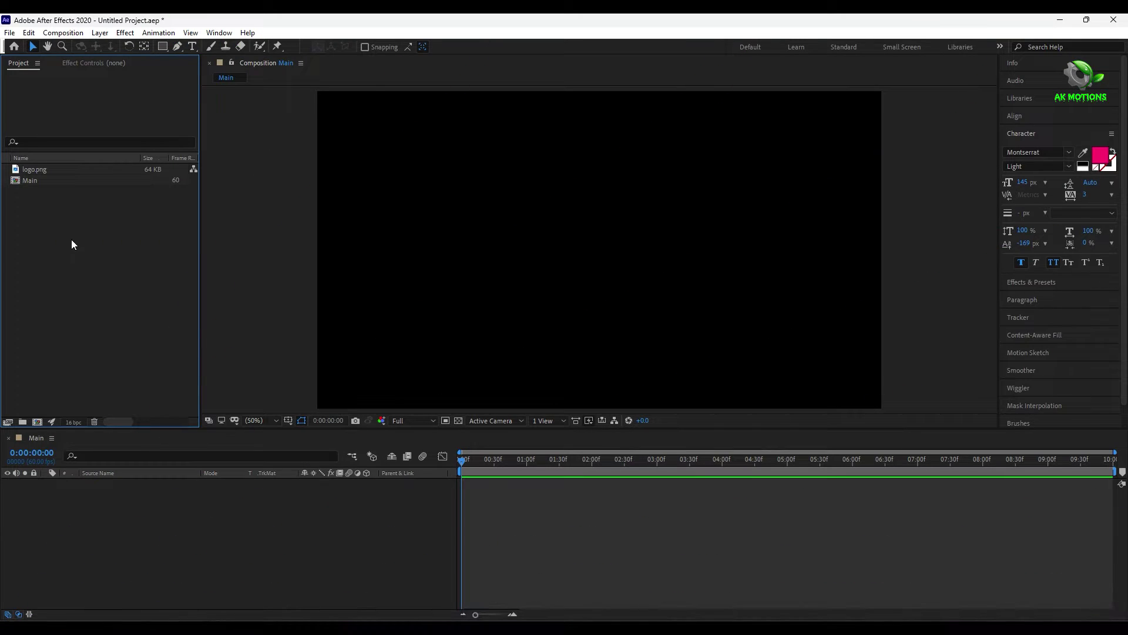
Step: Add logo.png as a layer in the Main composition and scale it to 48%
{"action": "left_click", "coordinate": [194, 553]}
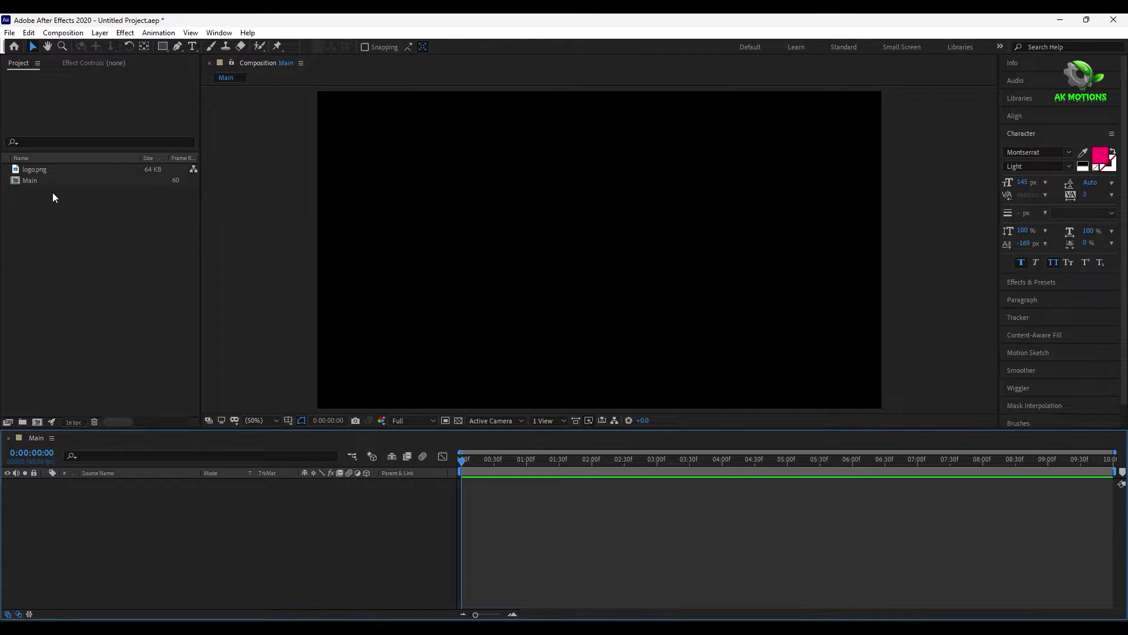
{"action": "left_click_drag", "start_coordinate": [35, 169], "coordinate": [117, 517]}
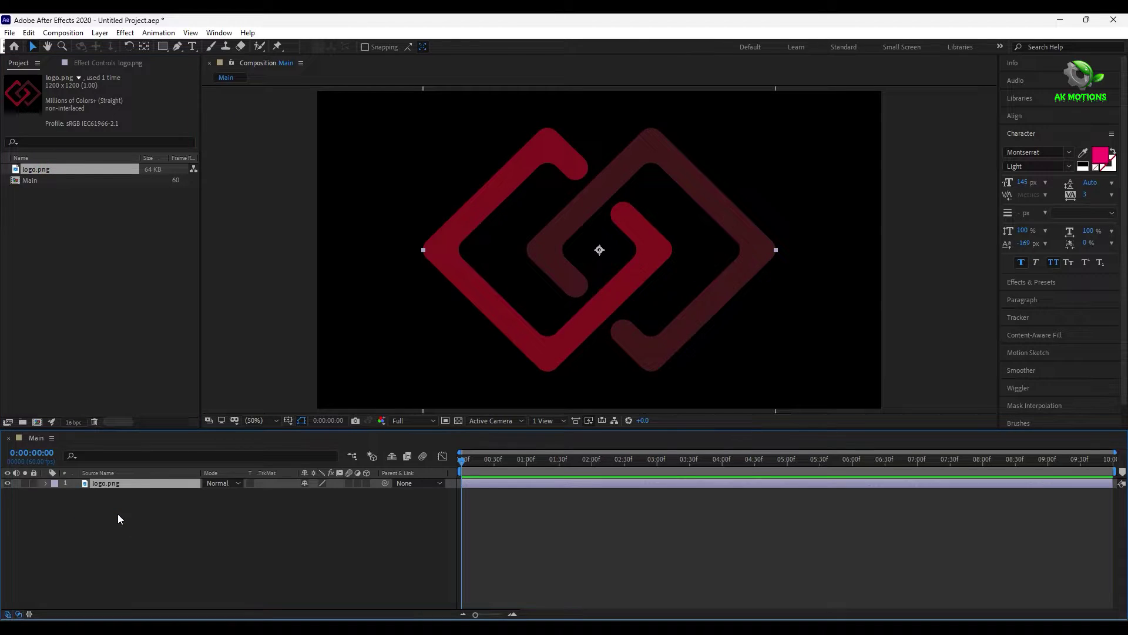
{"action": "key", "text": "s"}
{"action": "left_click_drag", "start_coordinate": [320, 497], "coordinate": [273, 510]}
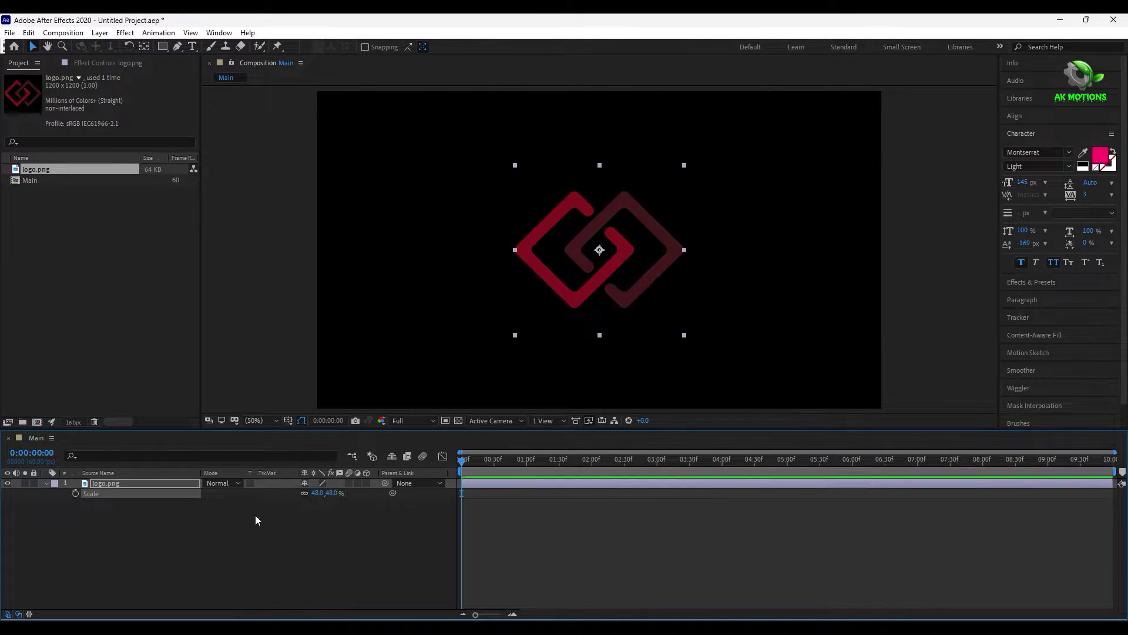
{"action": "left_click", "coordinate": [225, 520]}
{"action": "left_click", "coordinate": [44, 482]}
Step: Pre-compose the logo.png layer as Logo, moving all attributes into the new composition
{"action": "right_click", "coordinate": [117, 485]}
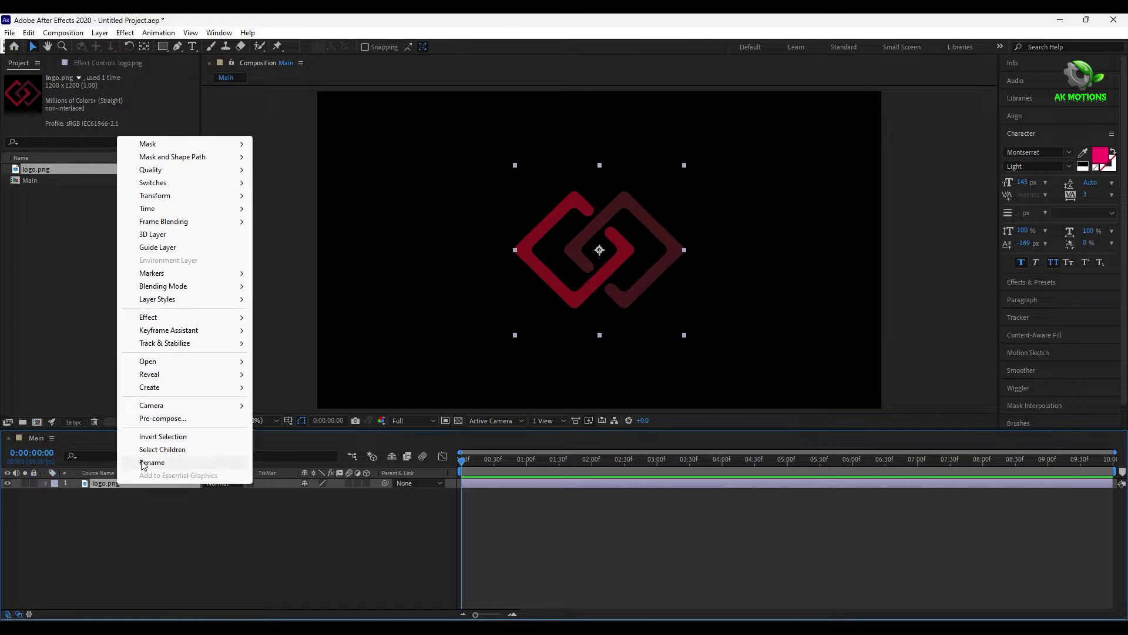
{"action": "left_click", "coordinate": [156, 419]}
{"action": "type", "text": "Logo"}
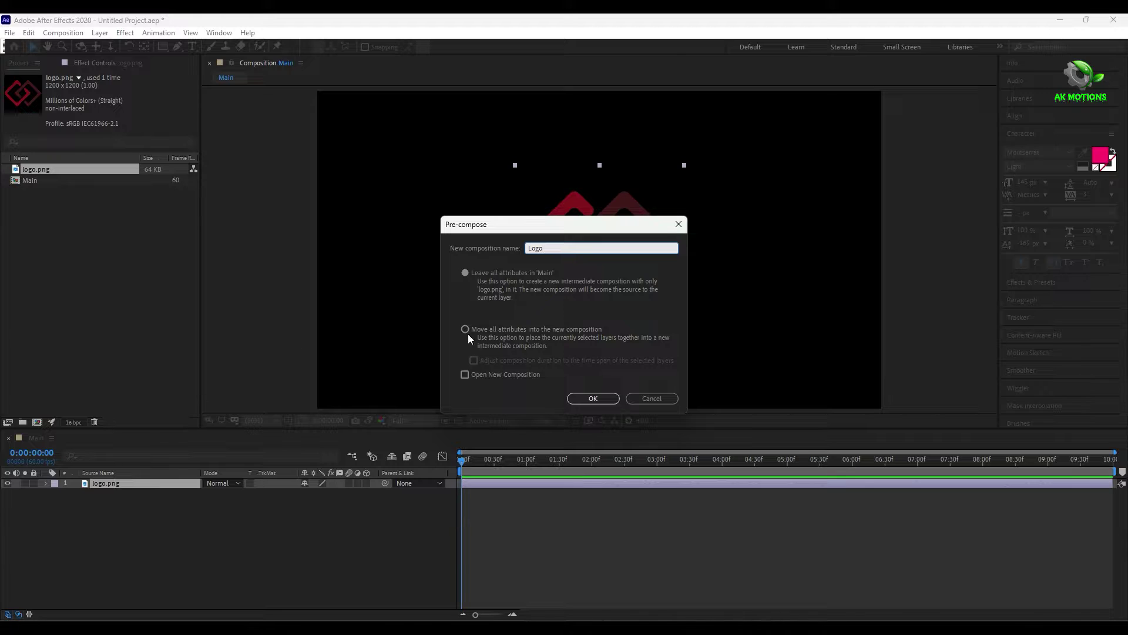
{"action": "left_click", "coordinate": [465, 329]}
{"action": "left_click", "coordinate": [592, 398]}
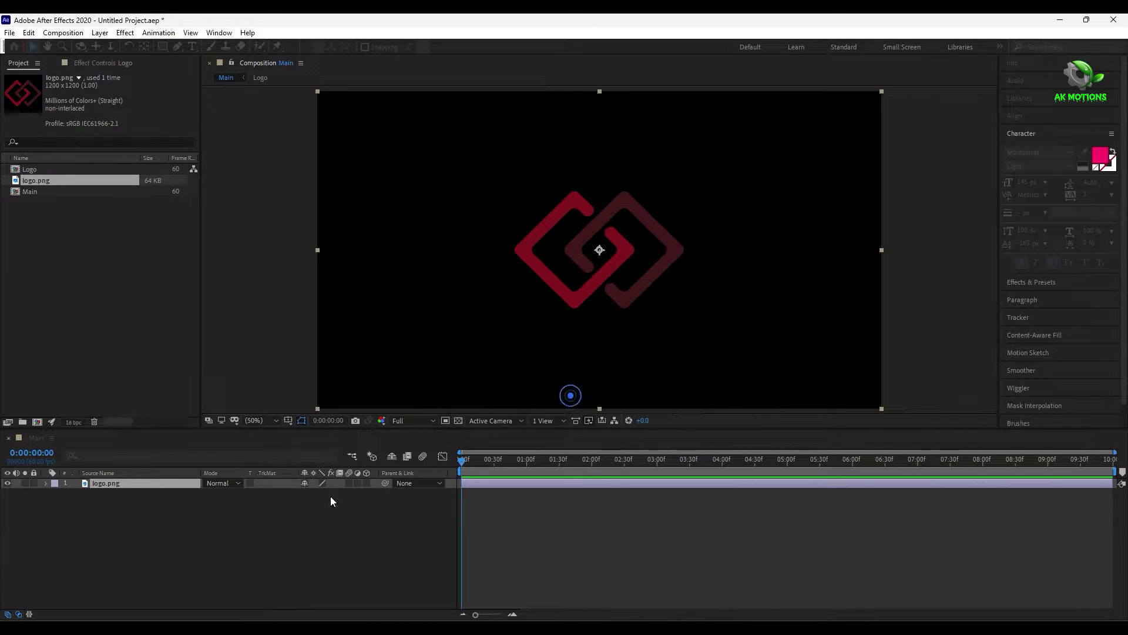
Step: Open the Logo composition and auto-trace its logo.png layer with the default settings
{"action": "left_click", "coordinate": [115, 484]}
{"action": "double_click", "coordinate": [118, 487]}
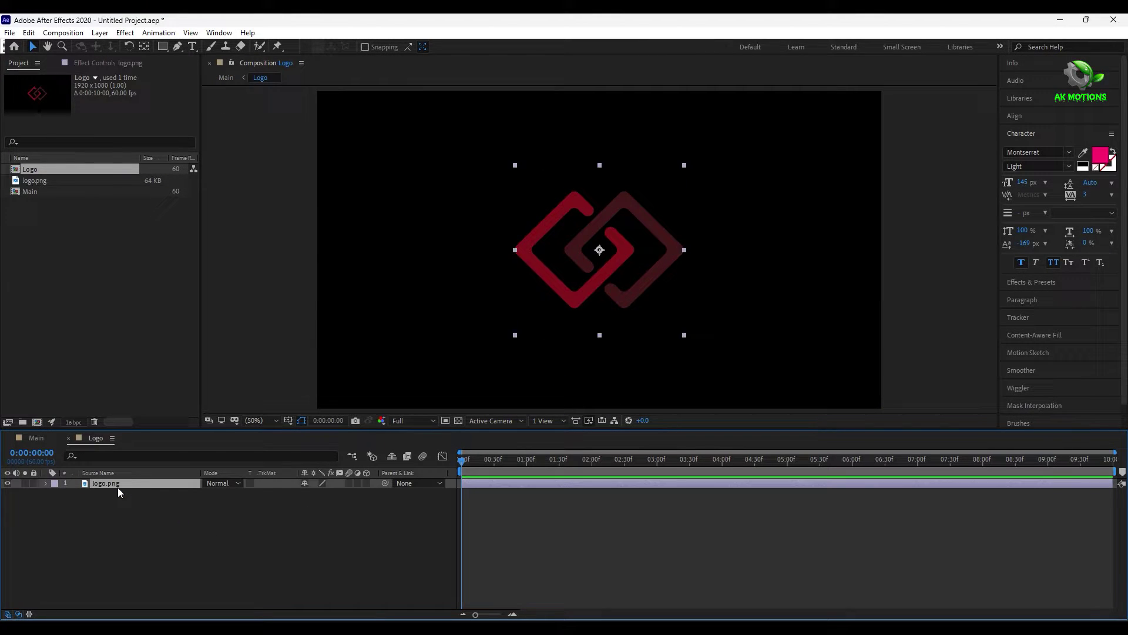
{"action": "left_click", "coordinate": [98, 32]}
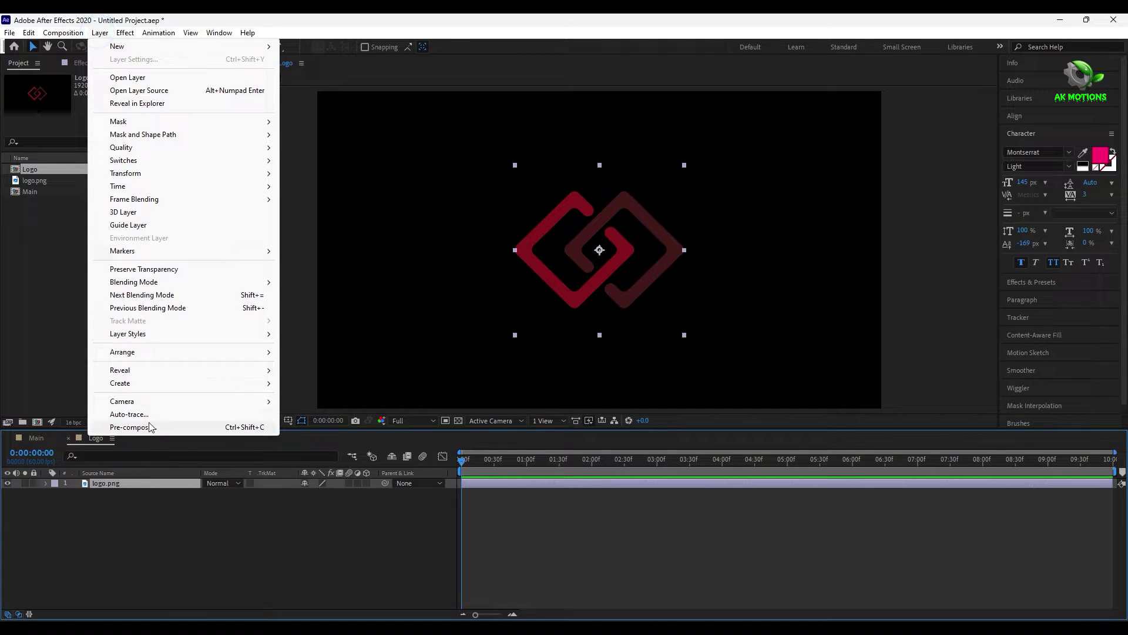
{"action": "left_click", "coordinate": [150, 415]}
{"action": "left_click", "coordinate": [592, 407]}
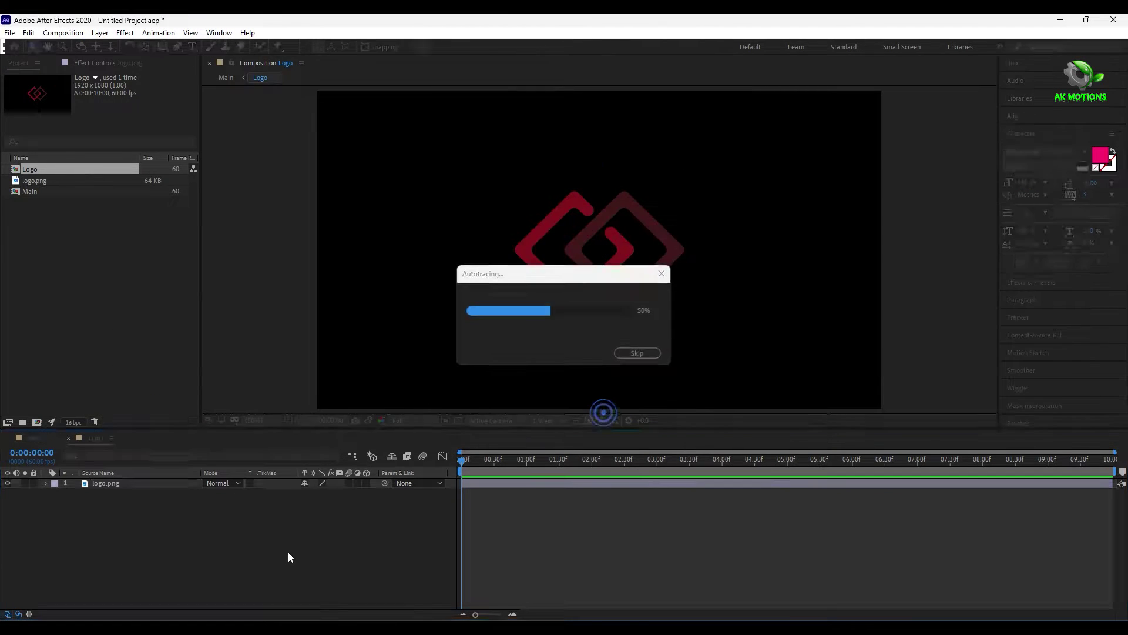
Step: Delete the original logo.png layer beneath the traced one and close the Logo composition to return to Main
{"action": "left_click", "coordinate": [143, 495]}
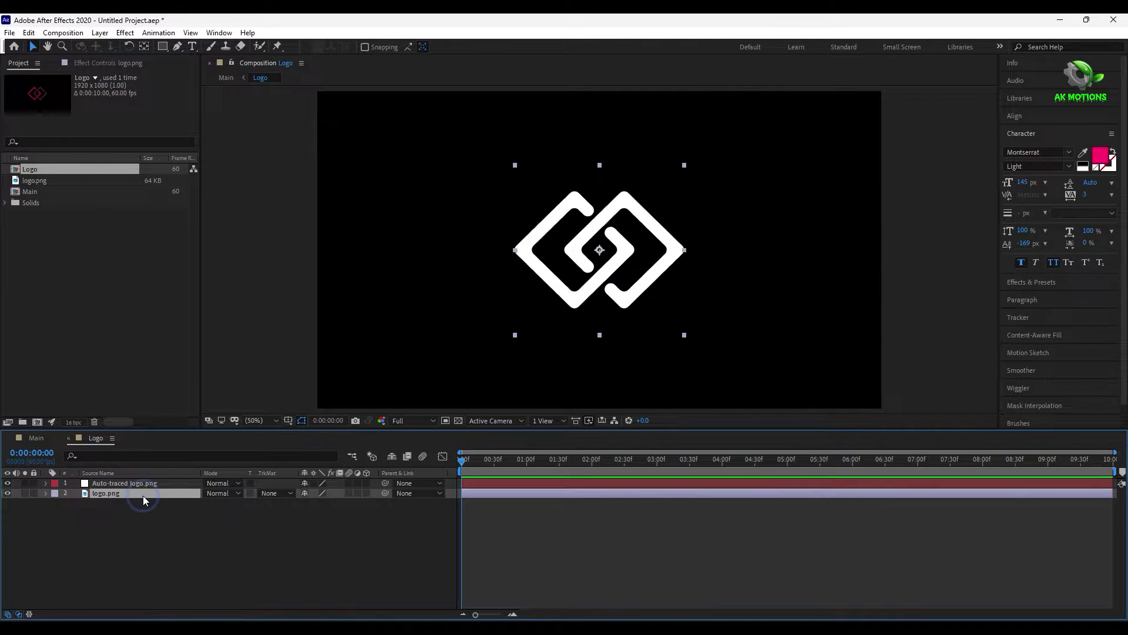
{"action": "key", "text": "Delete"}
{"action": "left_click", "coordinate": [142, 503]}
{"action": "left_click", "coordinate": [67, 438]}
{"action": "left_click", "coordinate": [177, 535]}
Step: Apply the Vegas effect to the Logo layer in the Main composition
{"action": "left_click", "coordinate": [111, 482]}
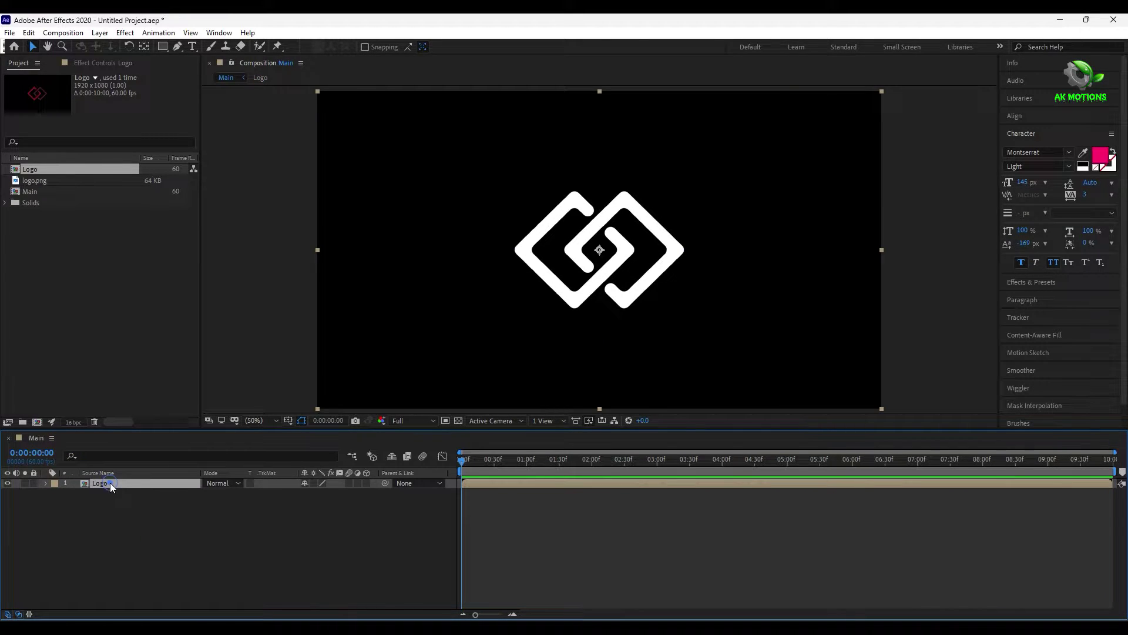
{"action": "key", "text": "ctrl+space"}
{"action": "type", "text": "veg"}
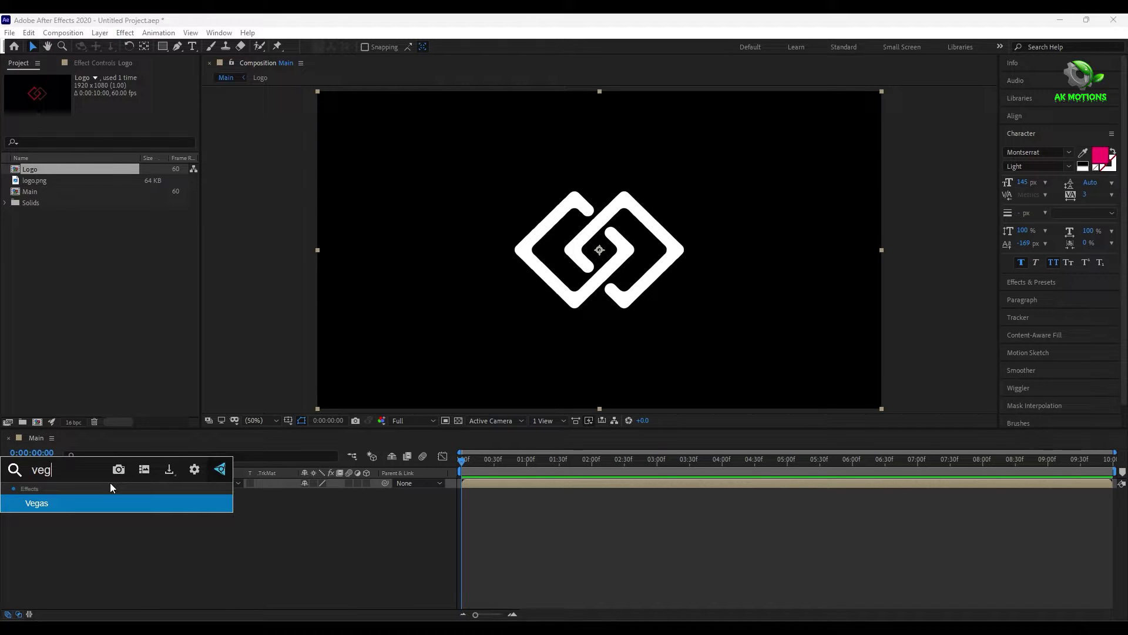
{"action": "key", "text": "Return"}
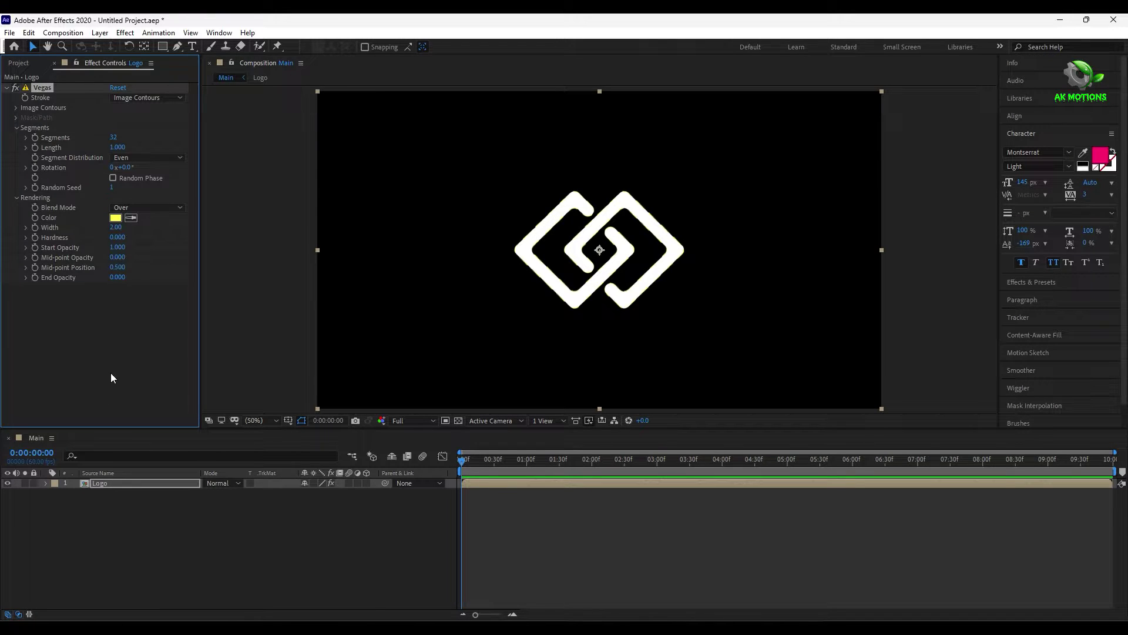
Step: Set the Vegas blend mode to Transparent, the segments to 250 and the segment distribution to Bunched
{"action": "left_click", "coordinate": [134, 207]}
{"action": "left_click", "coordinate": [141, 223]}
{"action": "left_click_drag", "start_coordinate": [113, 137], "coordinate": [457, 129]}
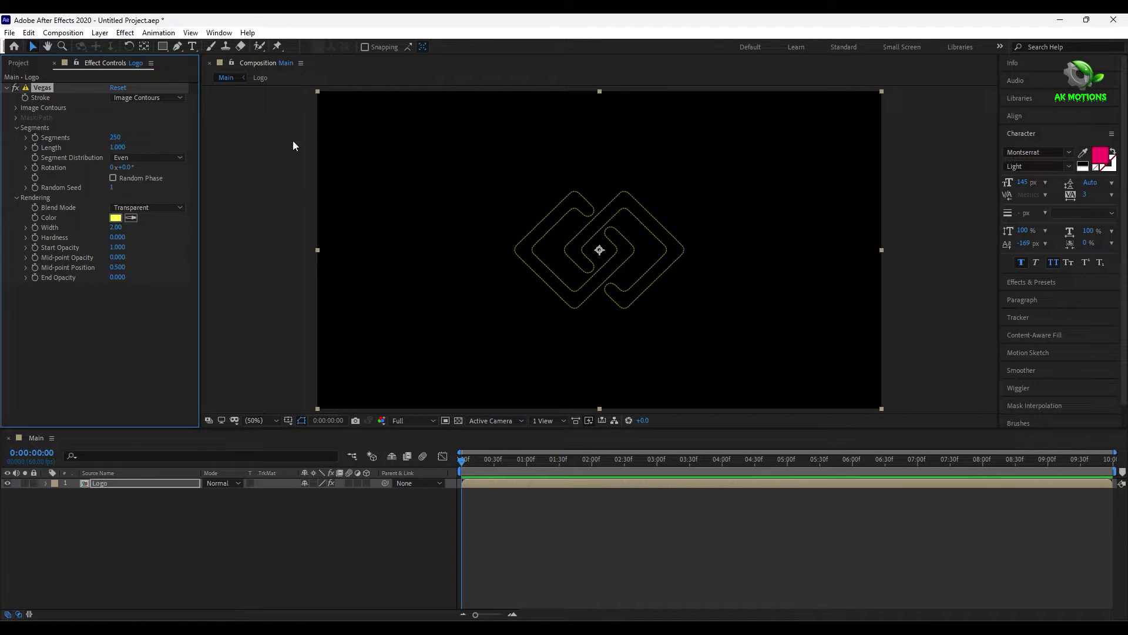
{"action": "left_click", "coordinate": [130, 158]}
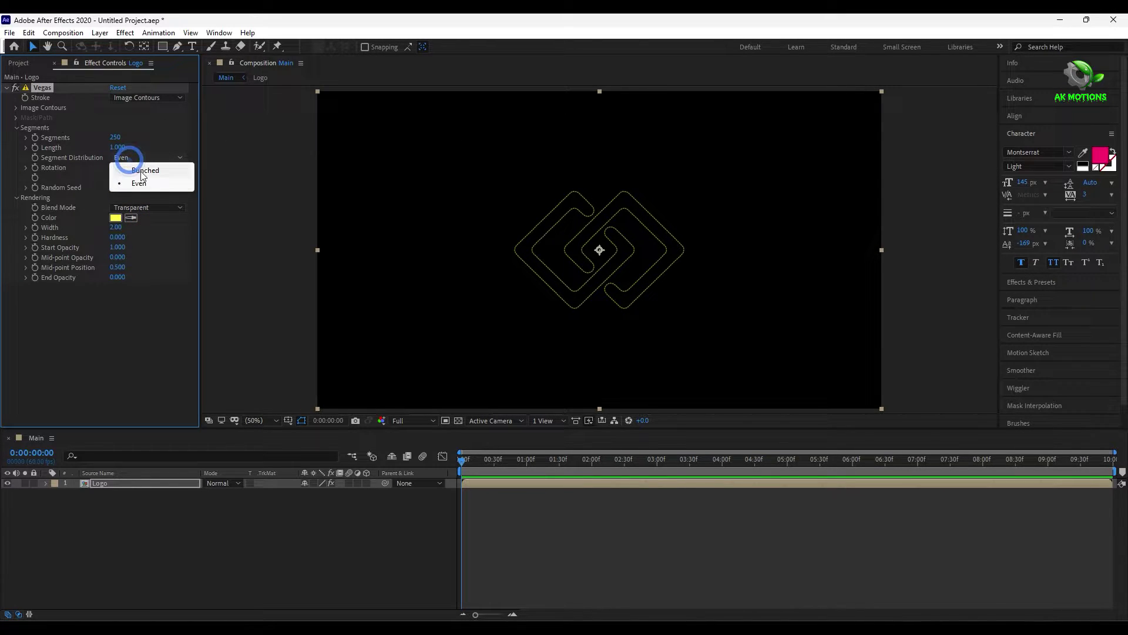
{"action": "left_click", "coordinate": [144, 172]}
Step: Set the Vegas stroke color to white (FFFFFF) and its width to 10
{"action": "left_click", "coordinate": [115, 218]}
{"action": "left_click", "coordinate": [163, 287]}
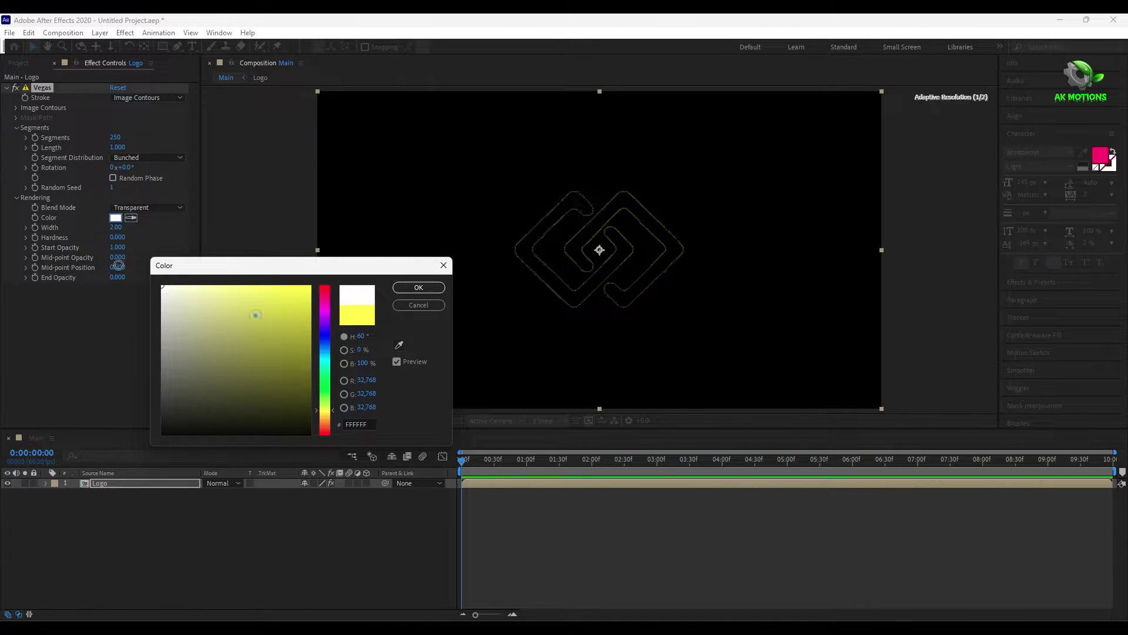
{"action": "left_click", "coordinate": [430, 288]}
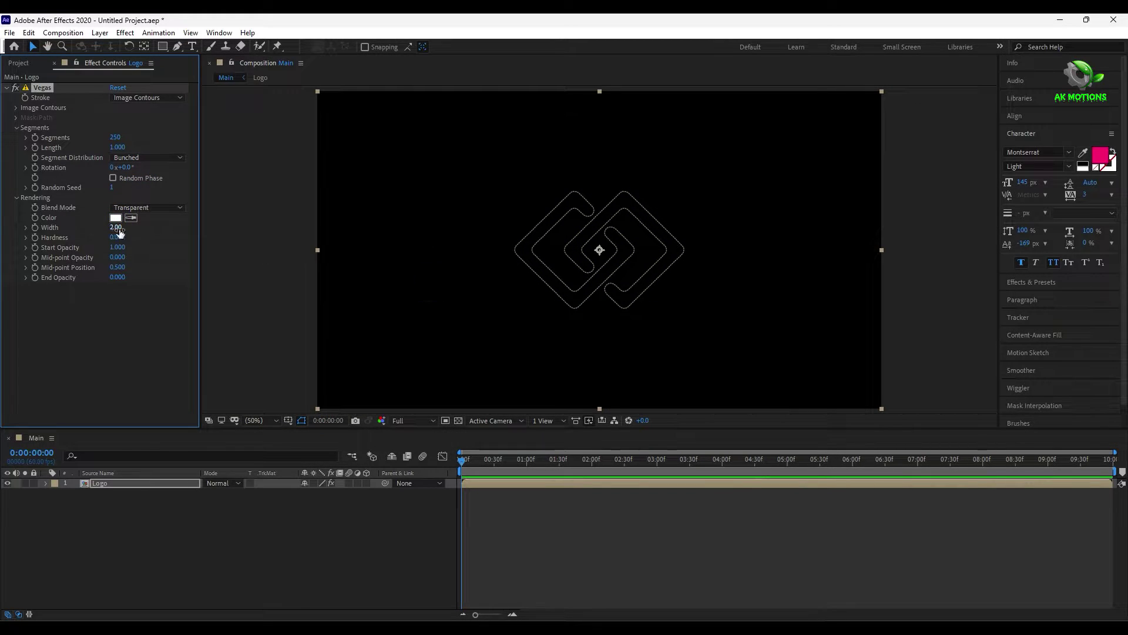
{"action": "left_click", "coordinate": [115, 227]}
{"action": "type", "text": "10"}
{"action": "key", "text": "Return"}
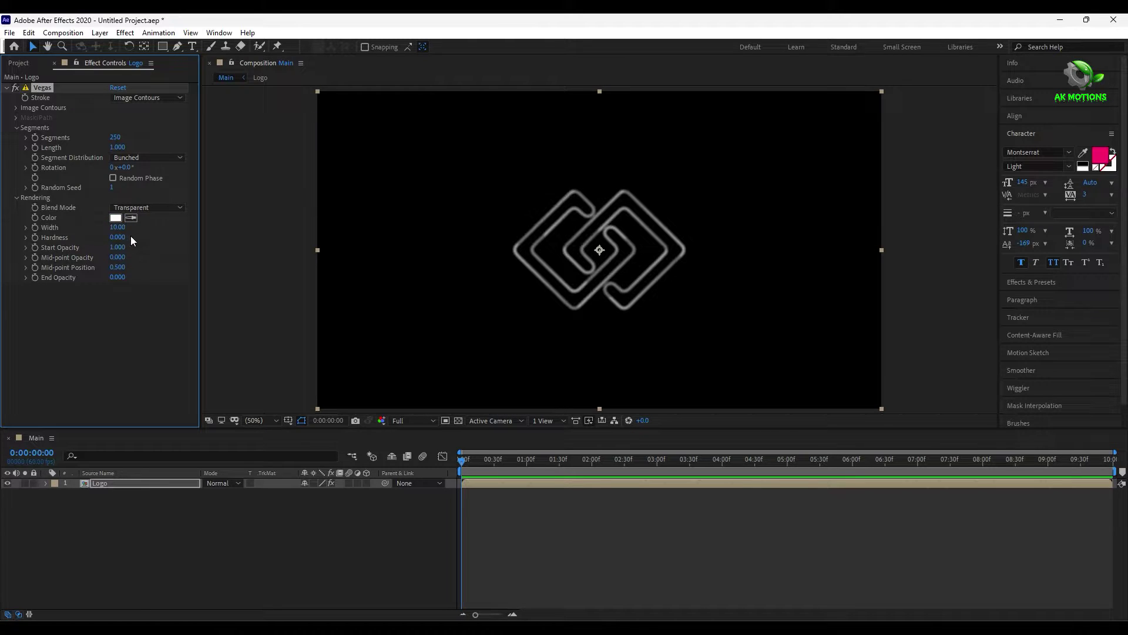
Step: Set the Vegas hardness, mid-point opacity and end opacity to 1, and the mid-point position to 0.999
{"action": "left_click_drag", "start_coordinate": [117, 237], "coordinate": [334, 237]}
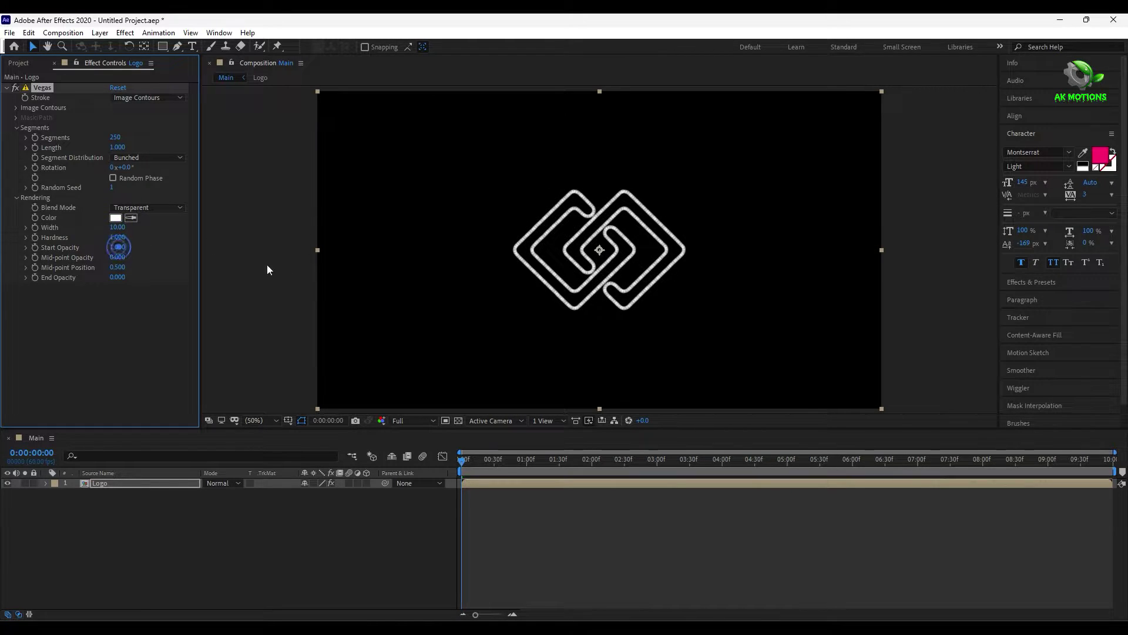
{"action": "left_click_drag", "start_coordinate": [116, 256], "coordinate": [372, 257]}
{"action": "left_click_drag", "start_coordinate": [117, 267], "coordinate": [509, 270]}
{"action": "left_click_drag", "start_coordinate": [118, 277], "coordinate": [355, 265]}
Step: Set the Vegas stroke width to 8 and collapse the effect's settings
{"action": "left_click", "coordinate": [113, 226]}
{"action": "type", "text": "1"}
{"action": "key", "text": "Return"}
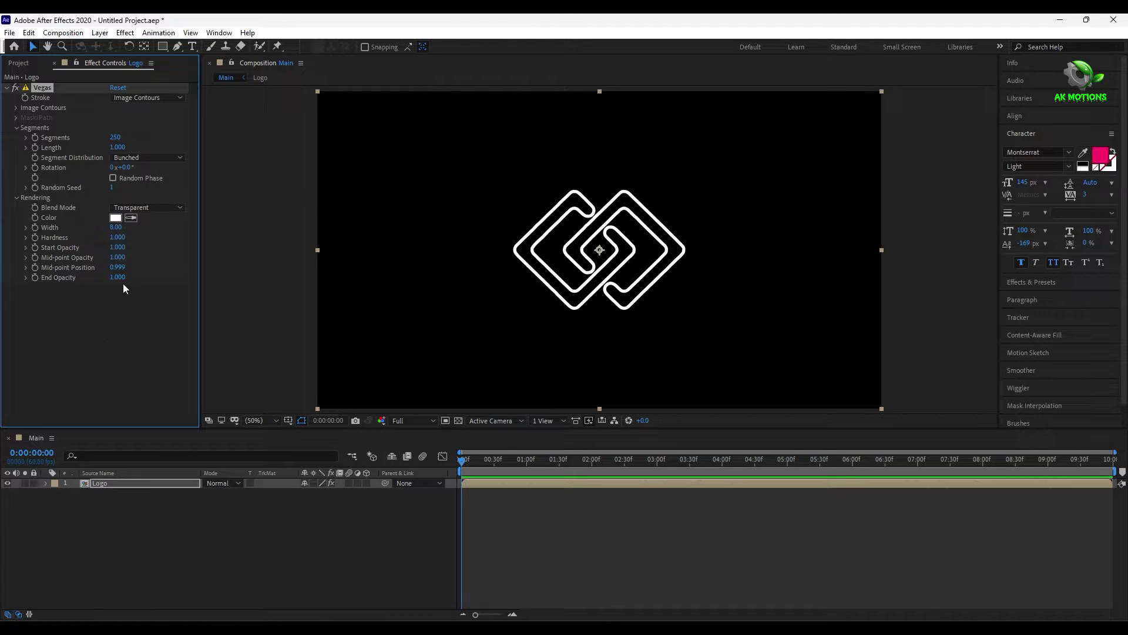
{"action": "left_click", "coordinate": [104, 329]}
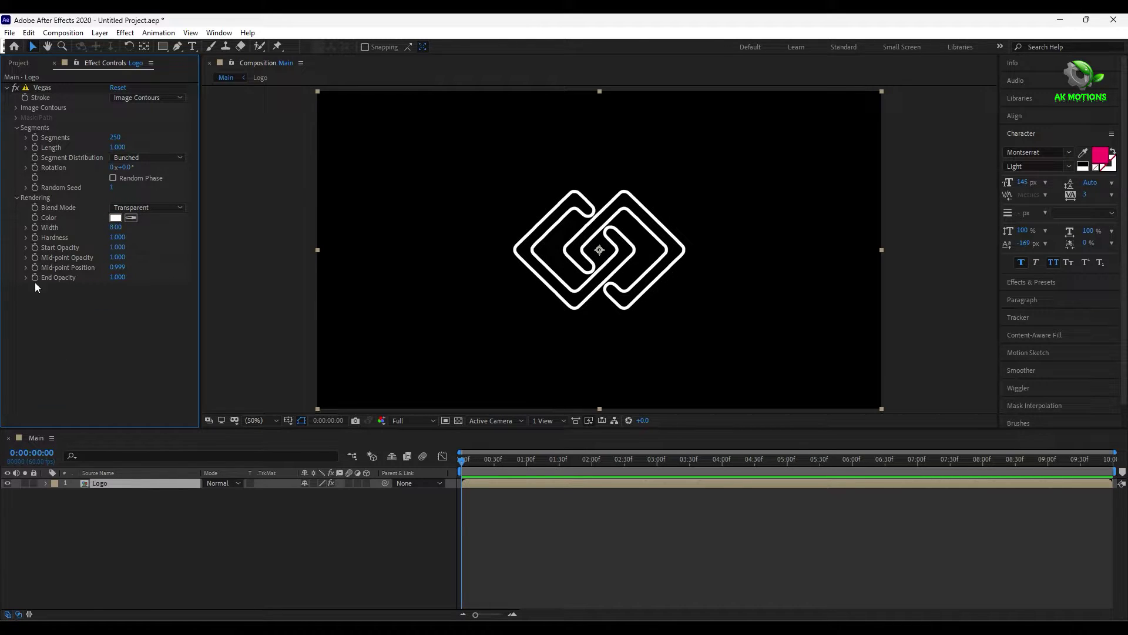
{"action": "left_click", "coordinate": [6, 90]}
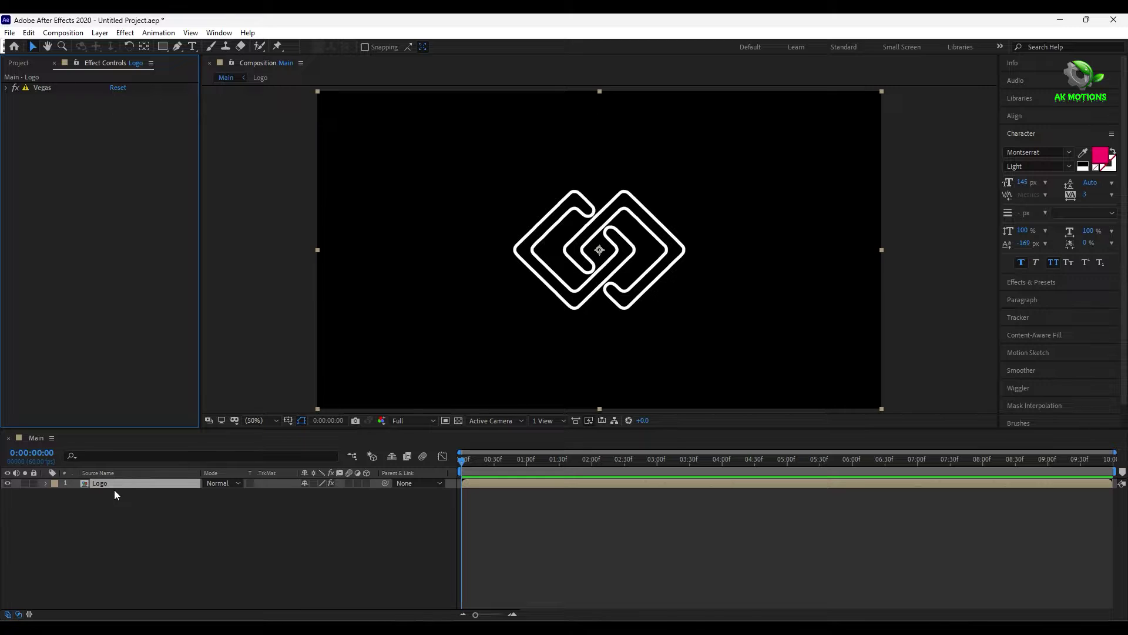
Step: Apply the Tint effect to the Logo layer with its default settings and collapse its properties
{"action": "key", "text": "ctrl+space"}
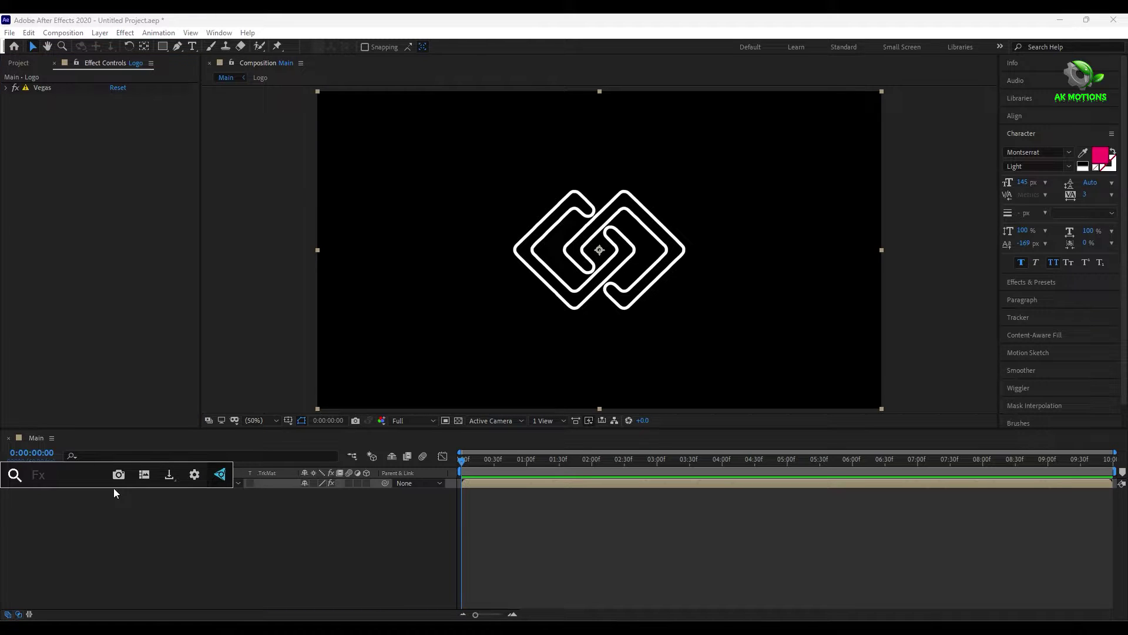
{"action": "type", "text": "tint"}
{"action": "key", "text": "Return"}
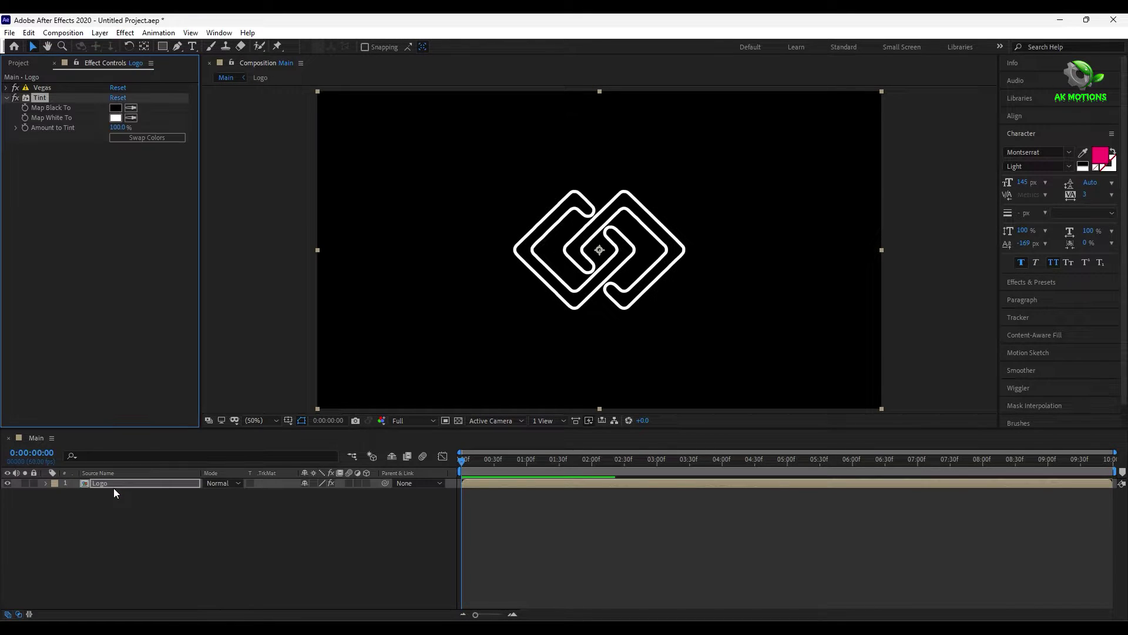
{"action": "left_click", "coordinate": [6, 99]}
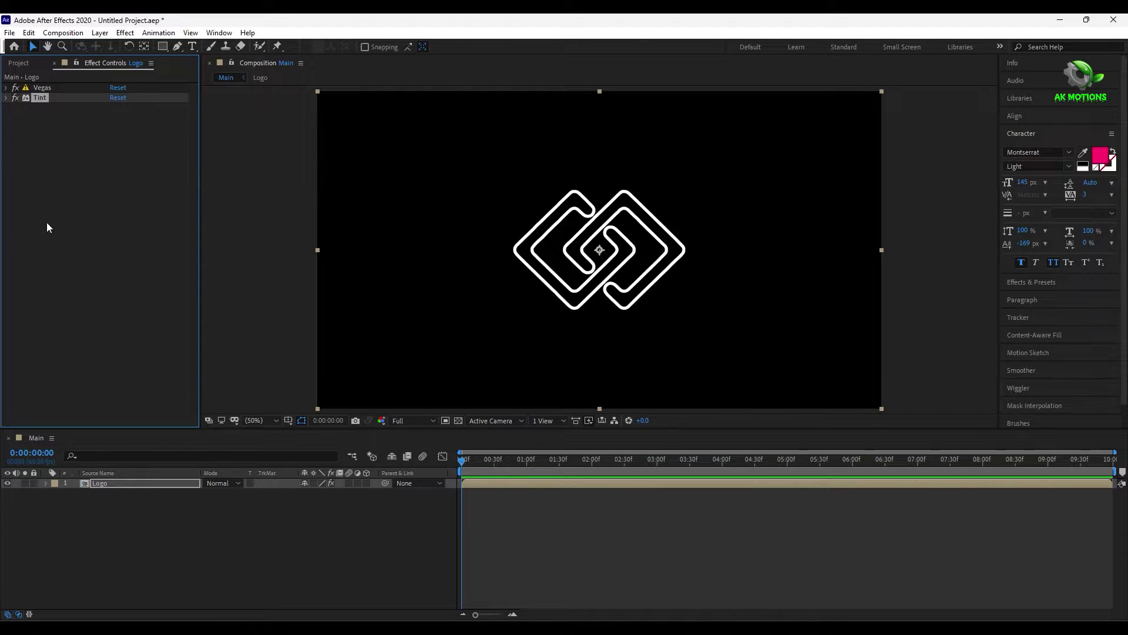
Step: Create a new adjustment layer in Main and rename it "color control"
{"action": "left_click", "coordinate": [121, 530]}
{"action": "right_click", "coordinate": [119, 531]}
{"action": "left_click", "coordinate": [157, 400]}
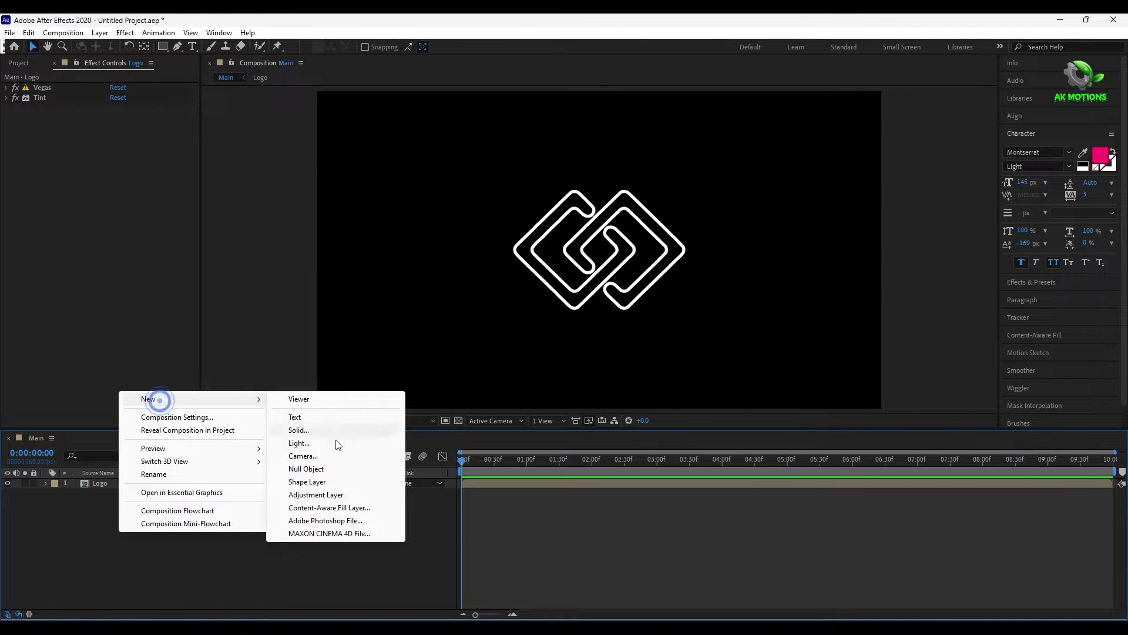
{"action": "left_click", "coordinate": [324, 497]}
{"action": "key", "text": "Return"}
{"action": "type", "text": "color"}
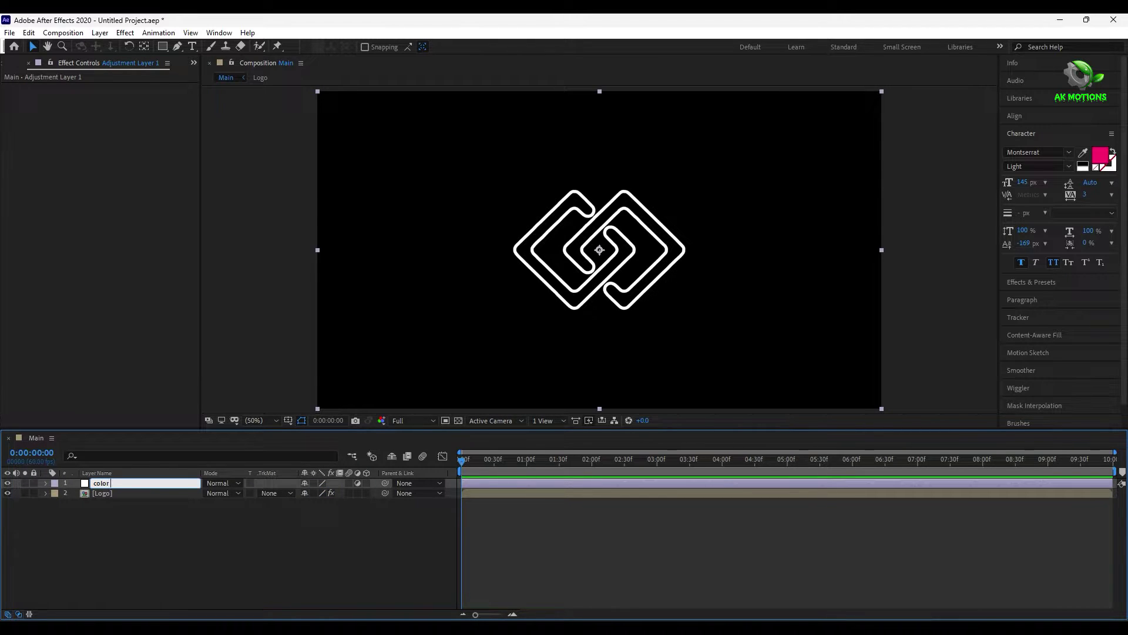
{"action": "type", "text": " control"}
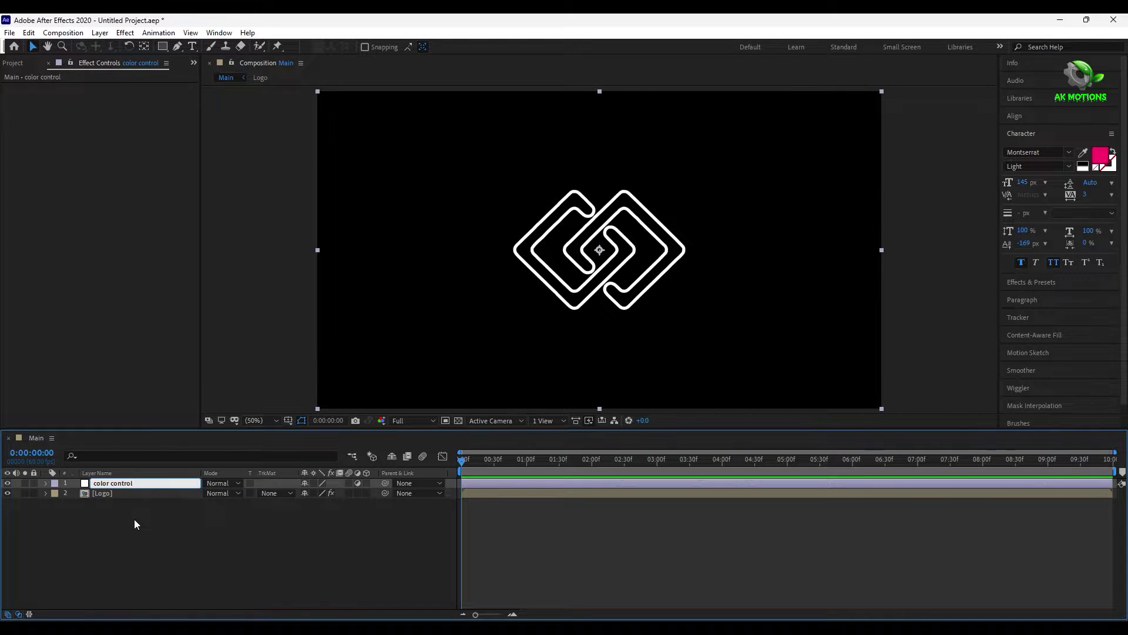
{"action": "key", "text": "Return"}
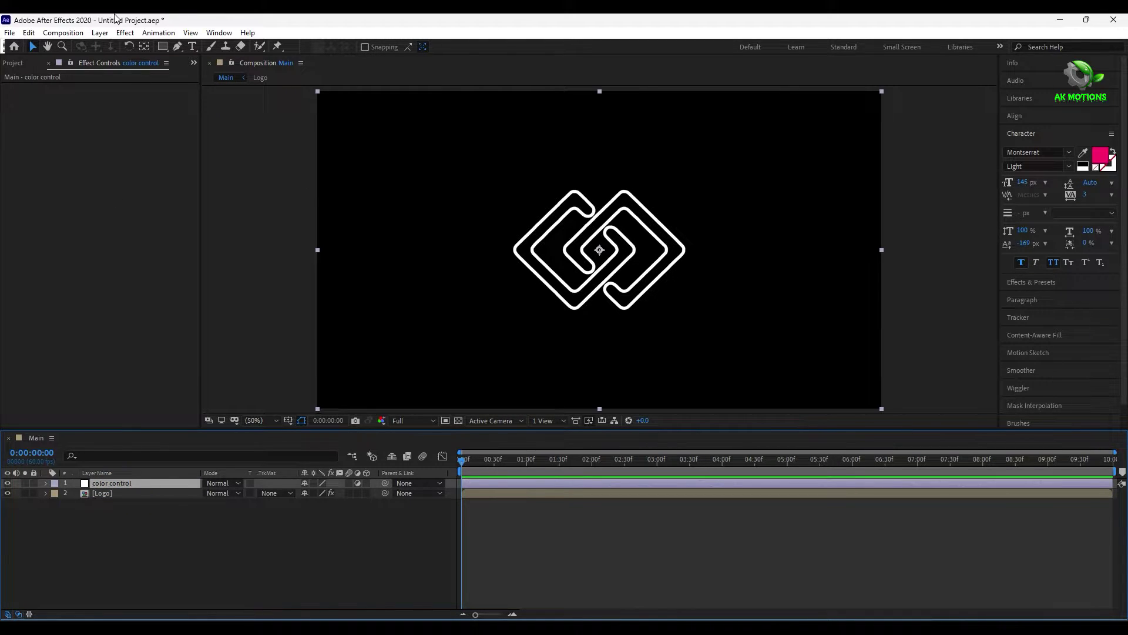
Step: Add a Color Control expression control to the color control layer
{"action": "left_click", "coordinate": [123, 33]}
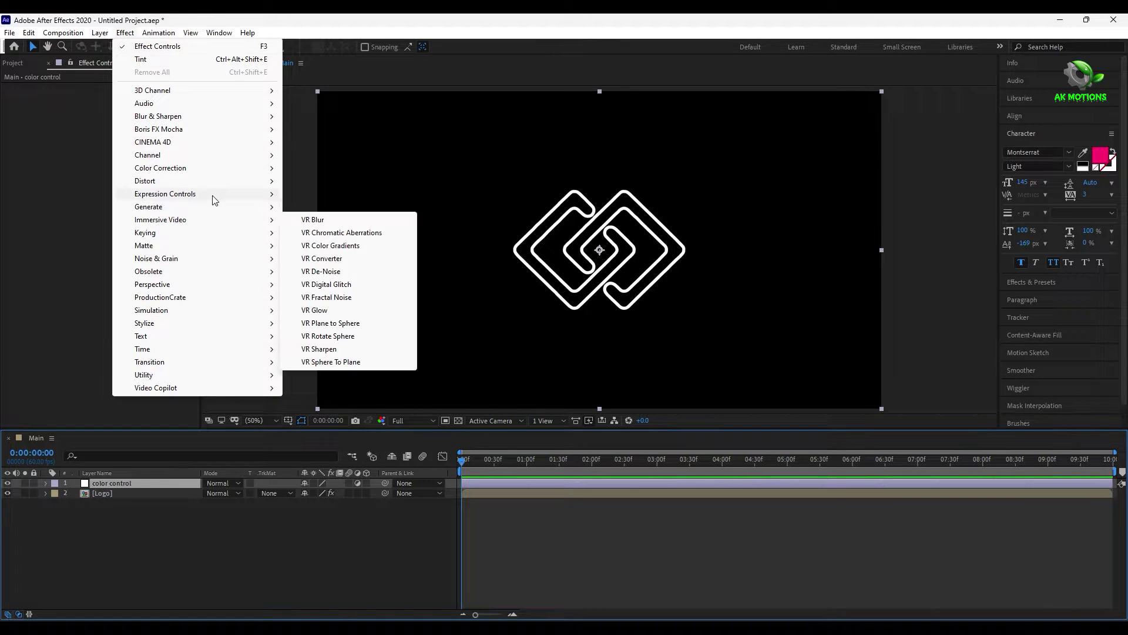
{"action": "mouse_move", "coordinate": [214, 194]}
{"action": "left_click", "coordinate": [319, 233]}
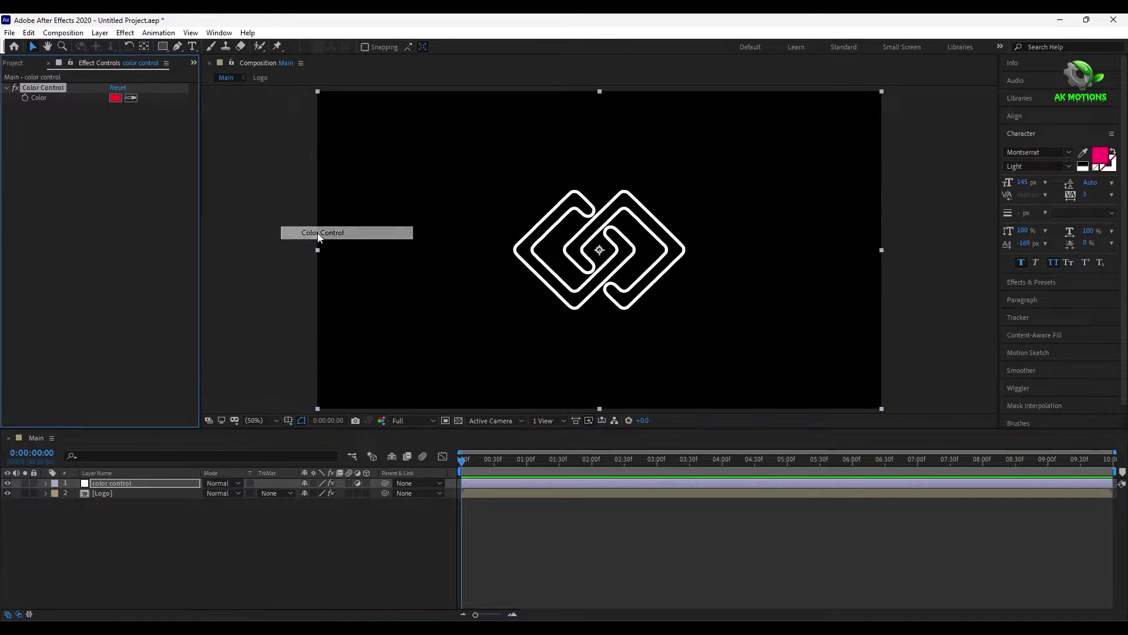
{"action": "left_click", "coordinate": [137, 514]}
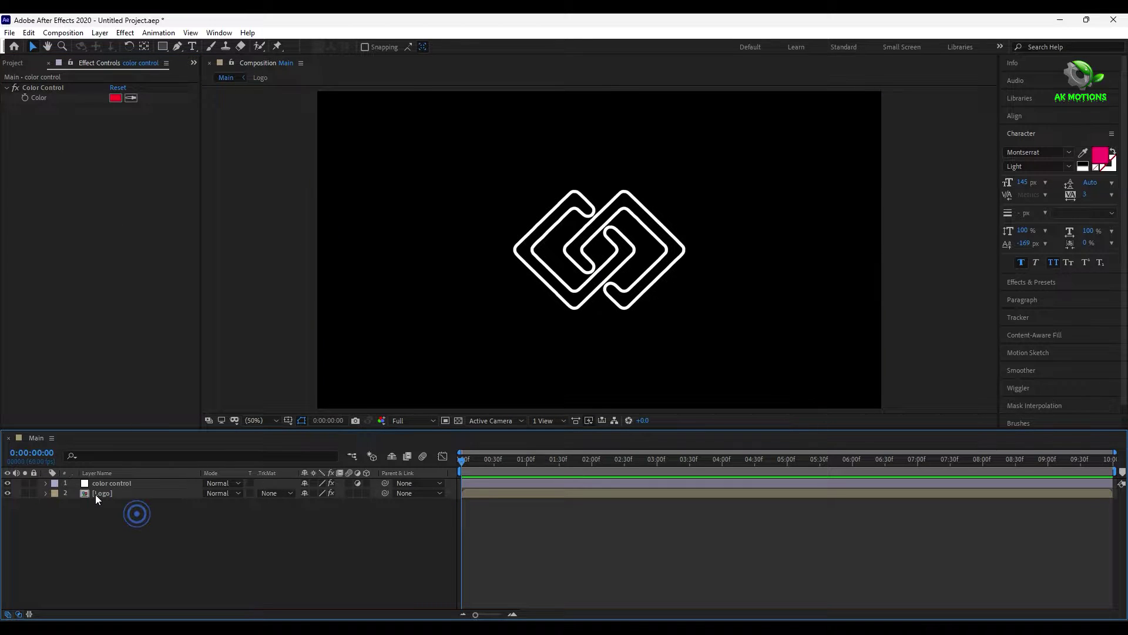
Step: Turn the Logo layer into a 3D layer
{"action": "left_click", "coordinate": [97, 495]}
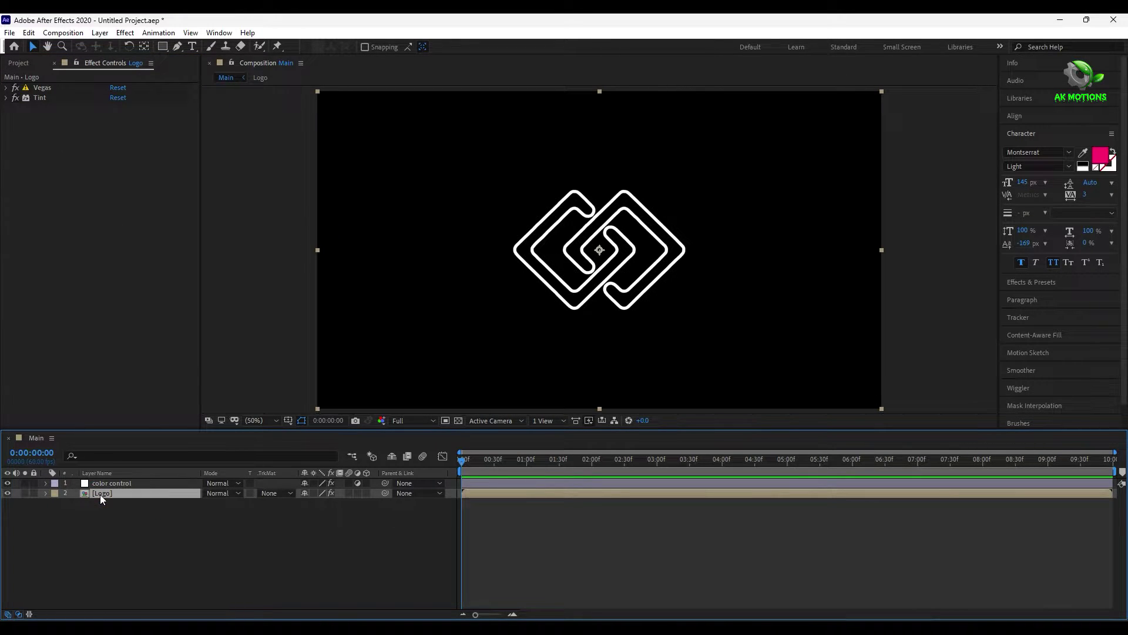
{"action": "left_click", "coordinate": [366, 493]}
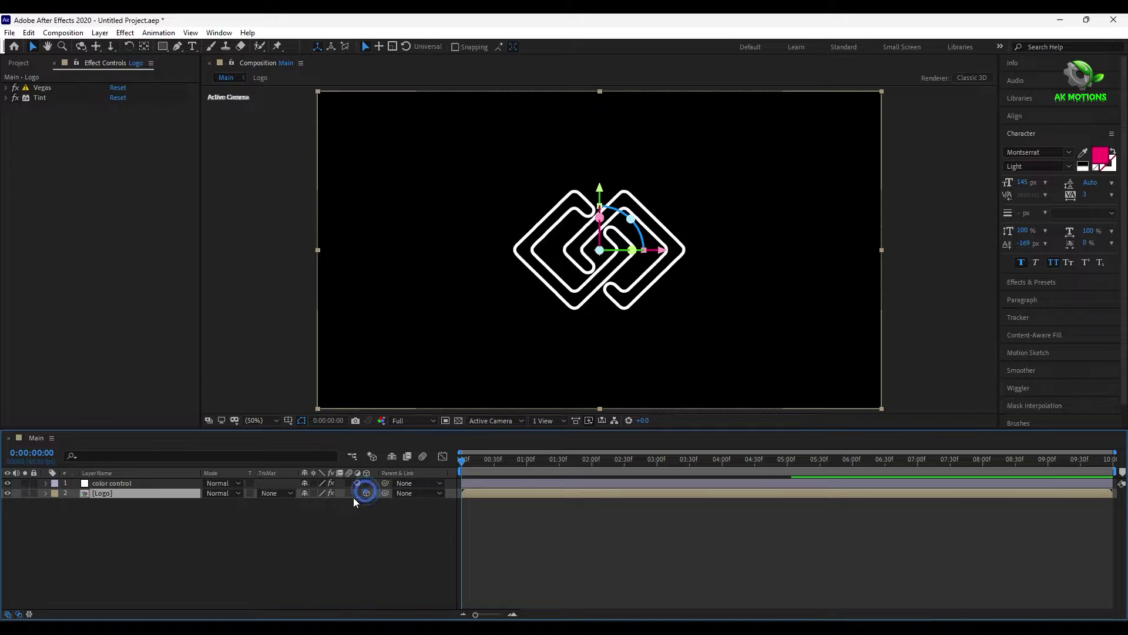
{"action": "left_click", "coordinate": [351, 532]}
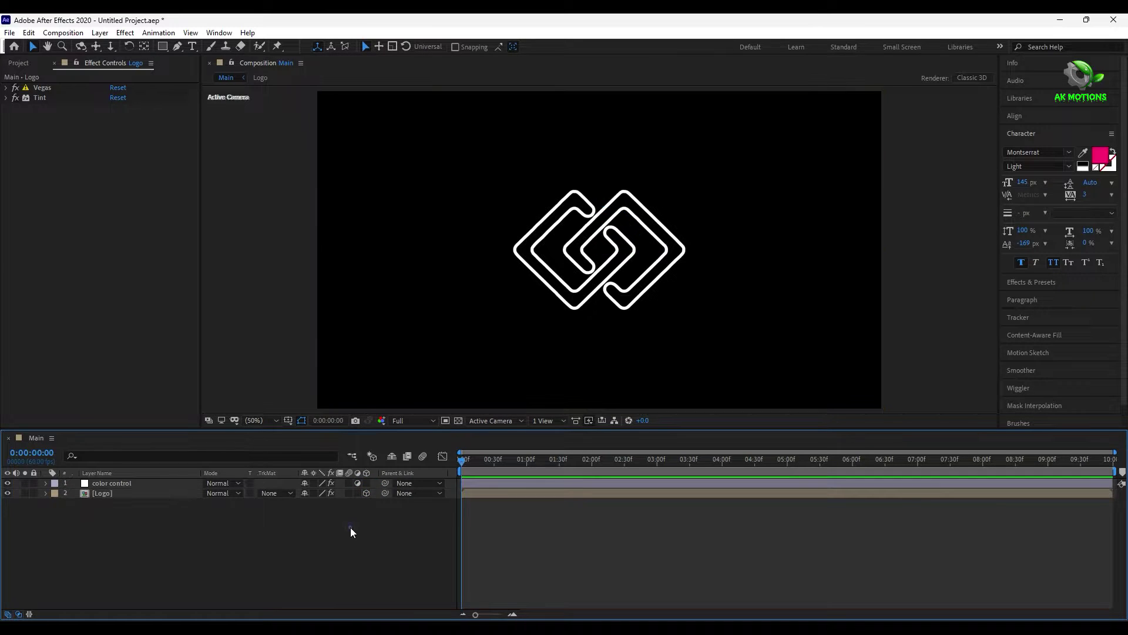
Step: Add a new camera to the Main composition with its default settings
{"action": "right_click", "coordinate": [199, 525]}
{"action": "left_click", "coordinate": [226, 392]}
{"action": "left_click", "coordinate": [389, 448]}
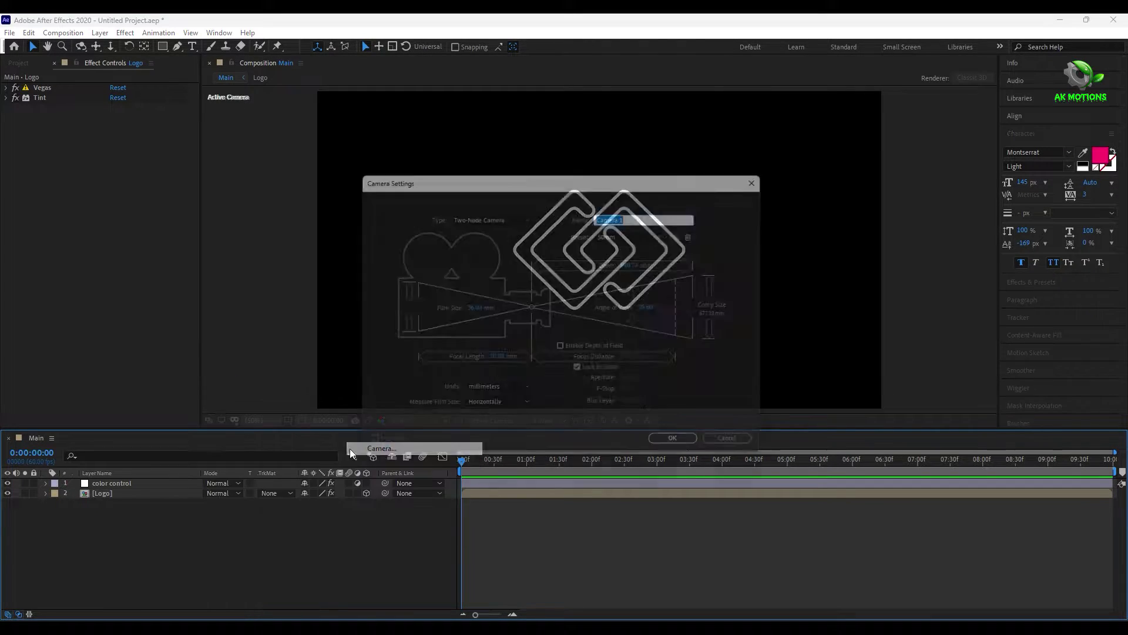
{"action": "left_click", "coordinate": [679, 448]}
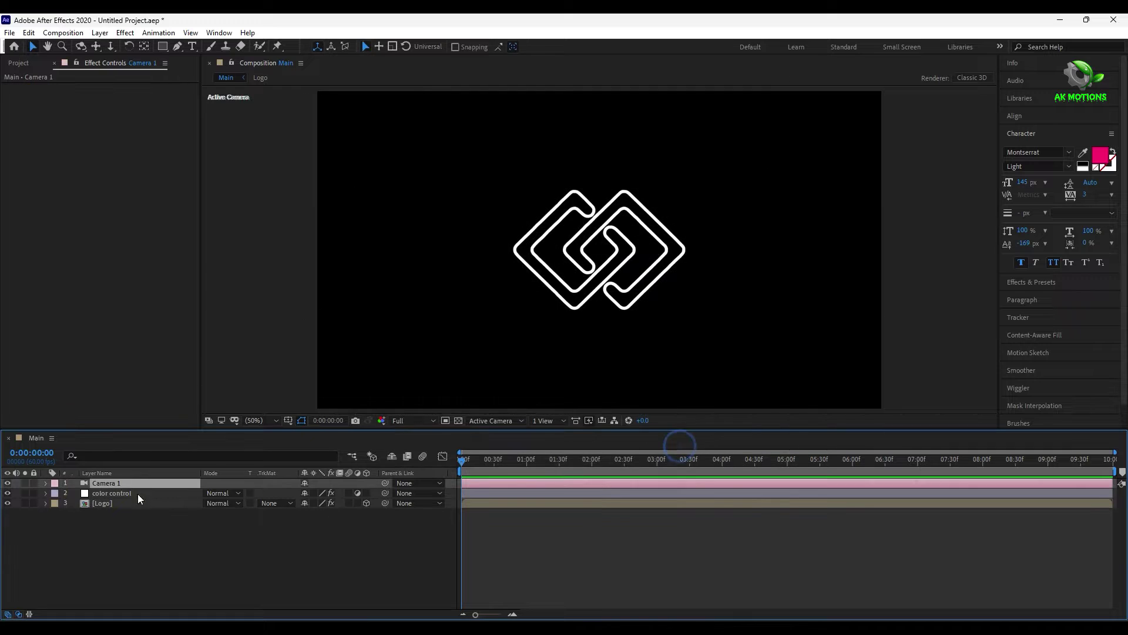
Step: Orbit the camera vertically so the 3D Logo layer tilts back in perspective
{"action": "left_click", "coordinate": [108, 504]}
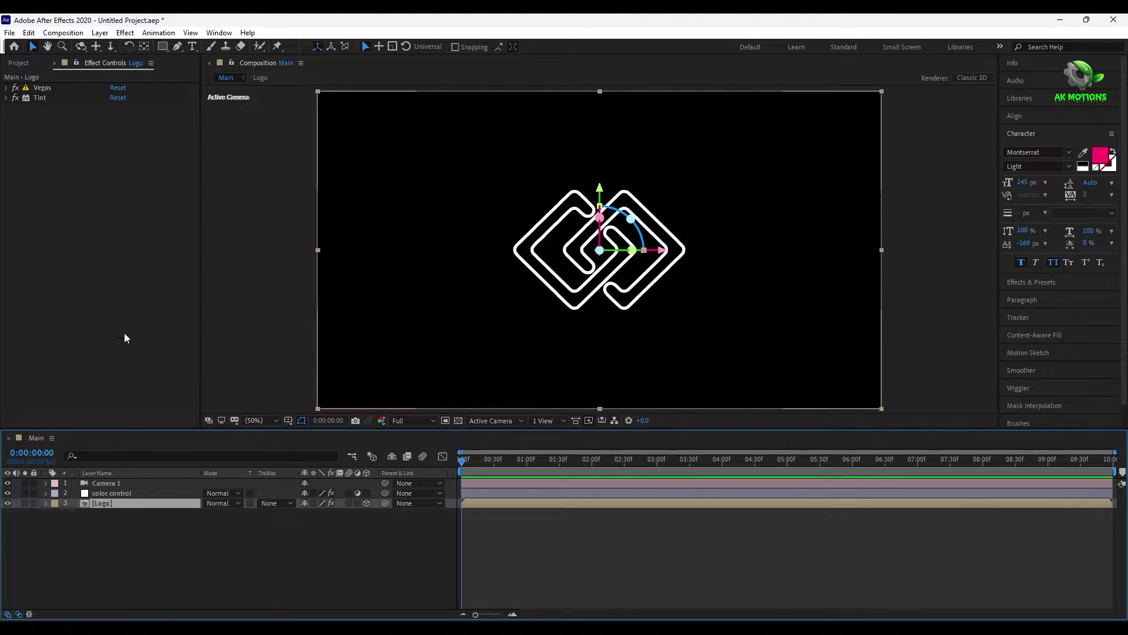
{"action": "left_click", "coordinate": [81, 46]}
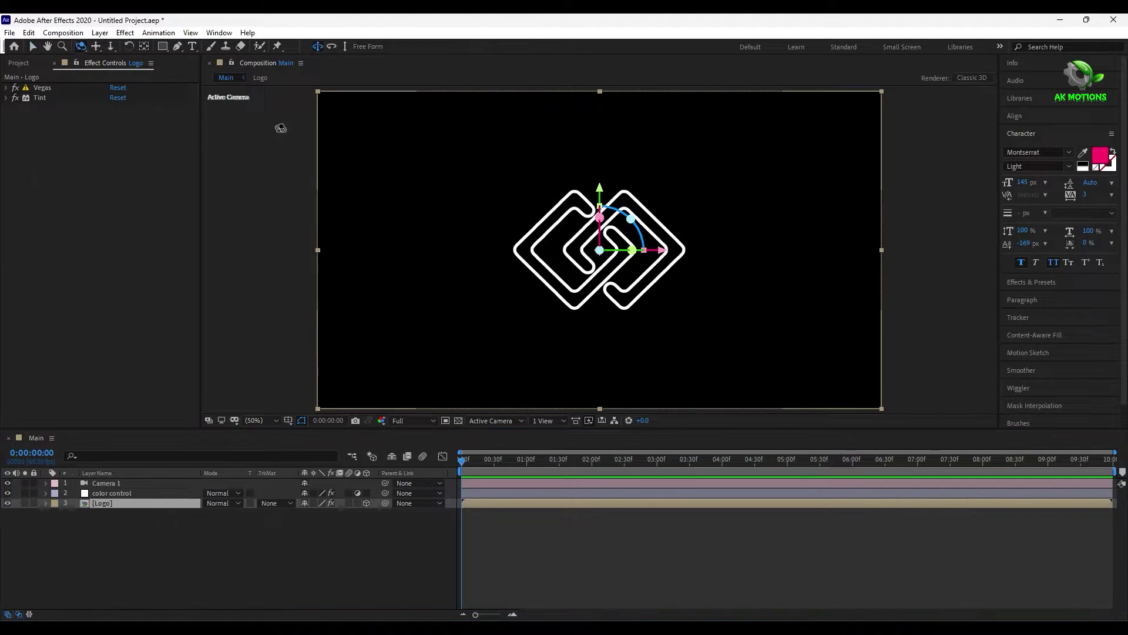
{"action": "left_click_drag", "start_coordinate": [615, 319], "coordinate": [614, 267]}
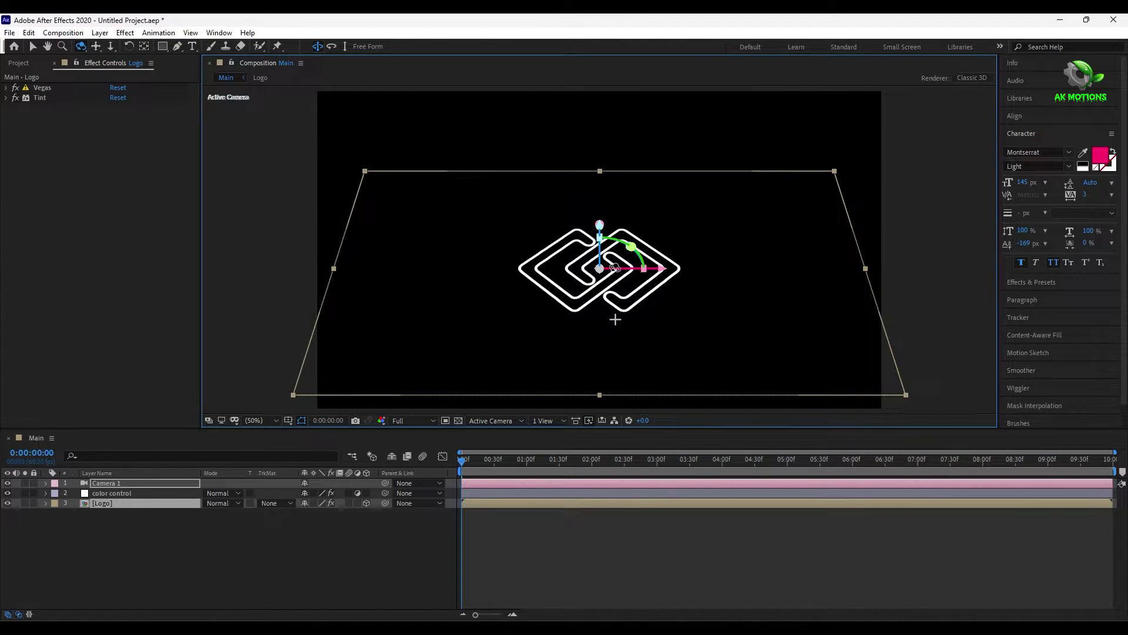
{"action": "left_click", "coordinate": [255, 564]}
Step: Keyframe the Logo layer's Vegas segment Length from 0 at the composition start to full length at 0:00:08:31
{"action": "left_click", "coordinate": [115, 502]}
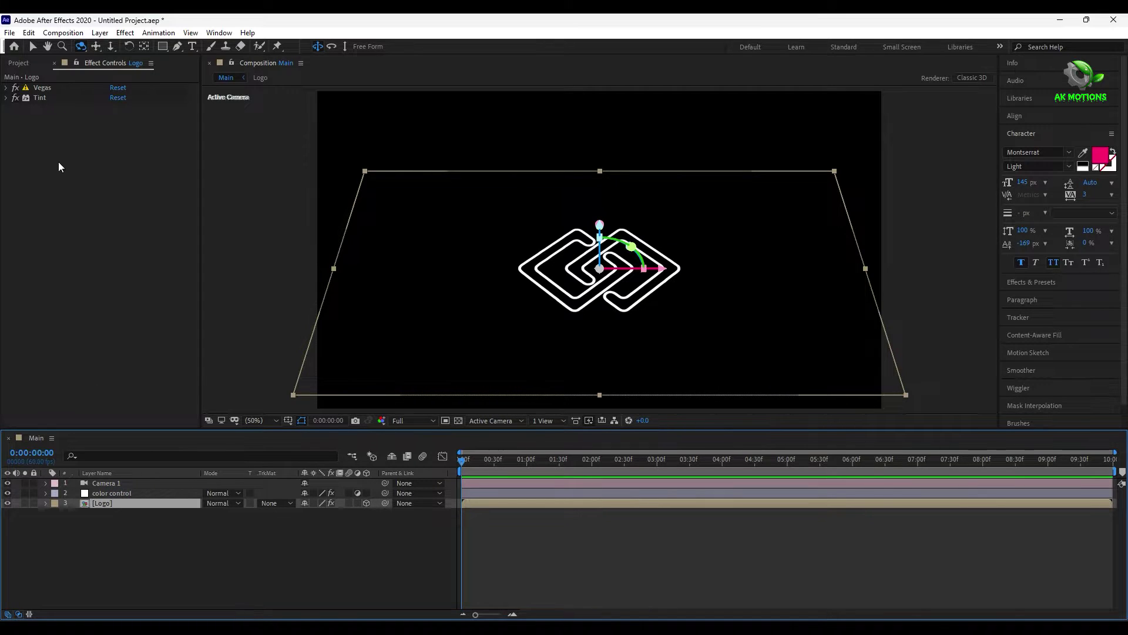
{"action": "left_click", "coordinate": [6, 89]}
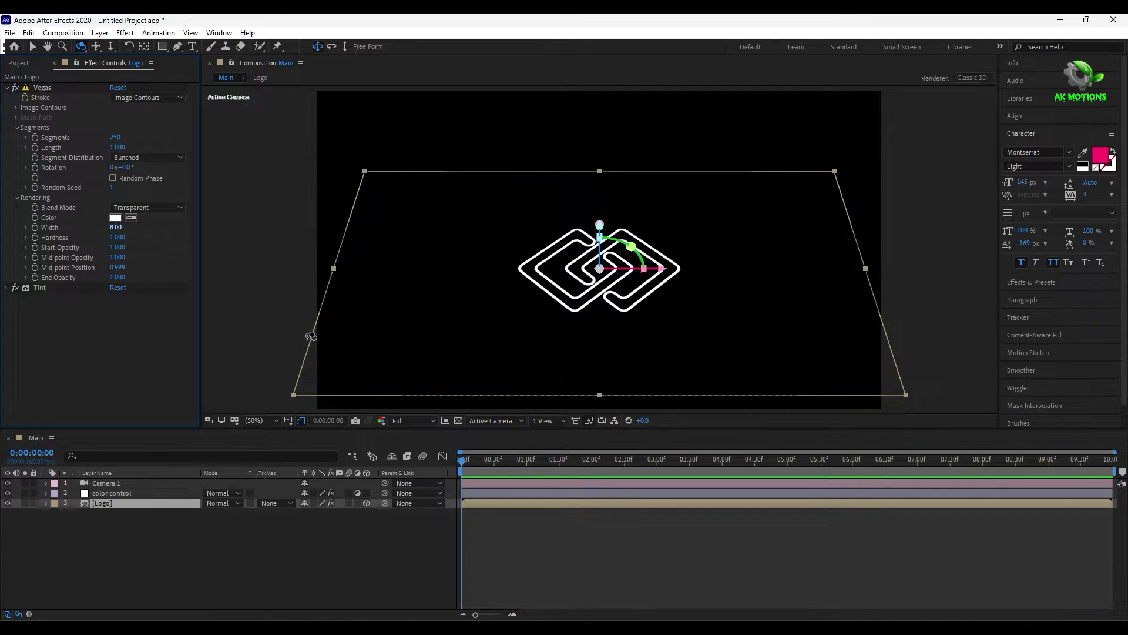
{"action": "left_click", "coordinate": [482, 468]}
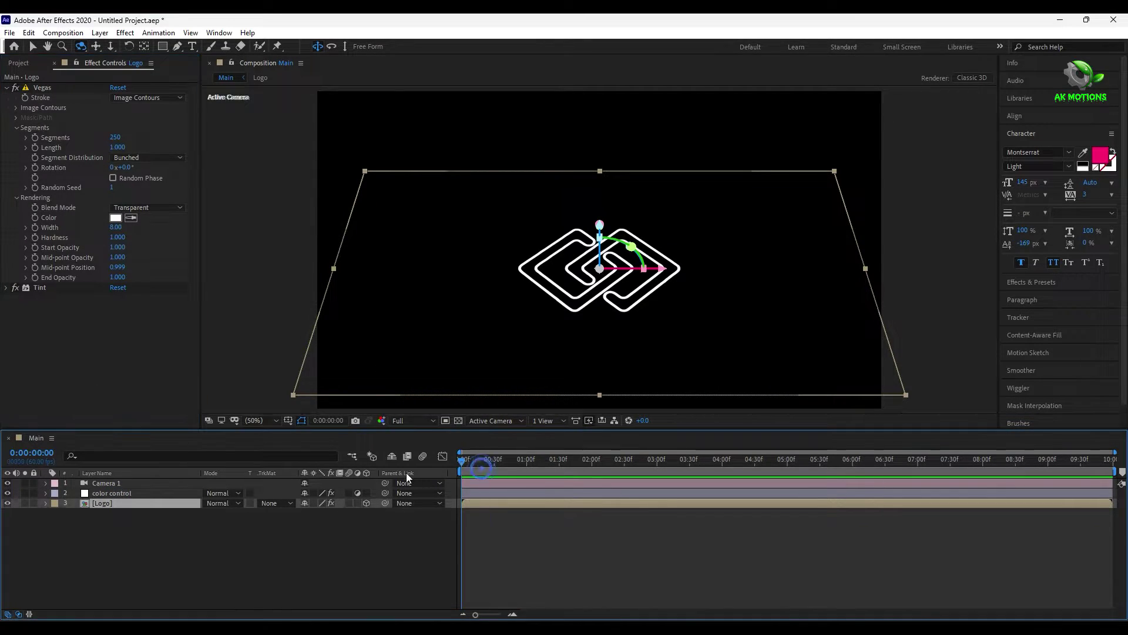
{"action": "left_click", "coordinate": [35, 147]}
{"action": "left_click_drag", "start_coordinate": [118, 147], "coordinate": [62, 195]}
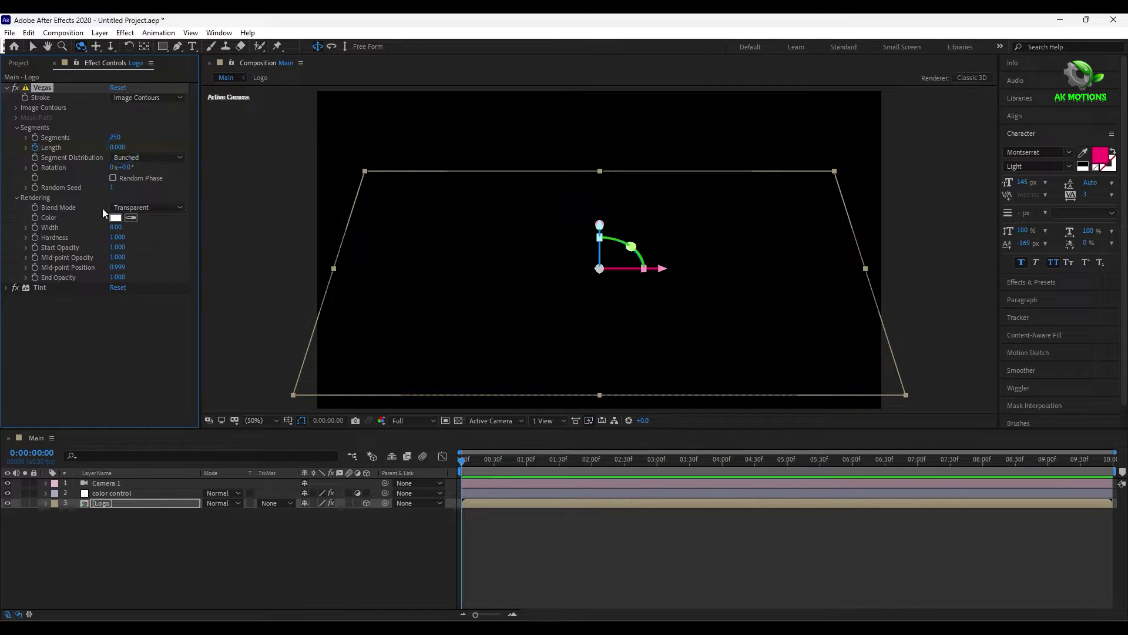
{"action": "left_click", "coordinate": [1016, 466]}
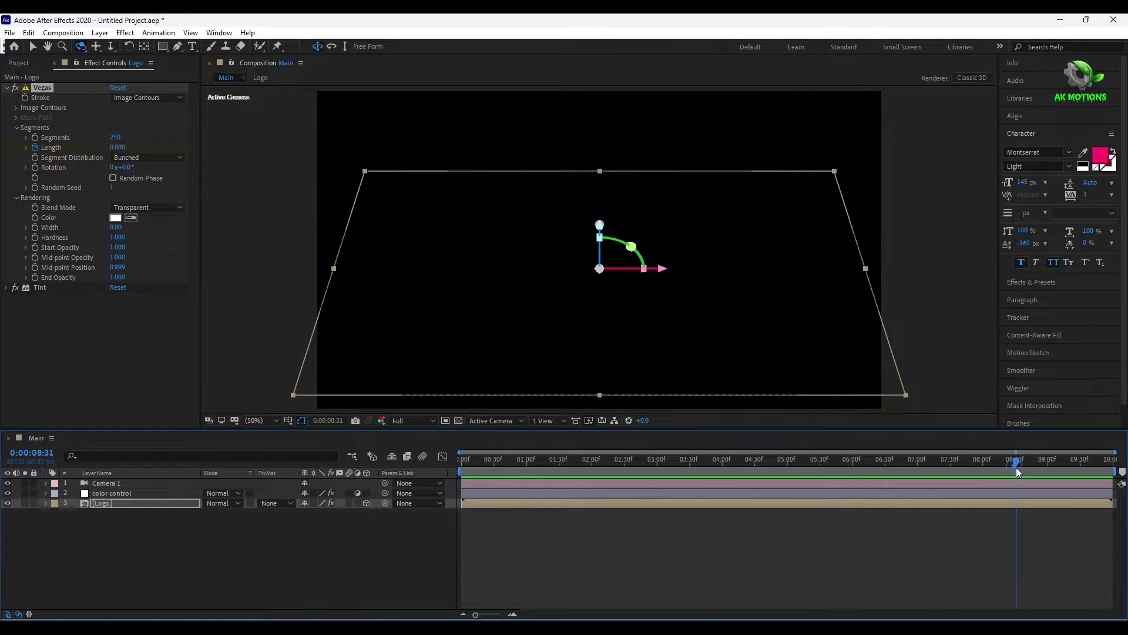
{"action": "left_click_drag", "start_coordinate": [114, 147], "coordinate": [153, 147]}
Step: Preview the logo's stroke-drawing animation from around 0:00:01:18
{"action": "mouse_move", "coordinate": [558, 469]}
{"action": "left_mouse_down"}
{"action": "mouse_move", "coordinate": [941, 464]}
{"action": "mouse_move", "coordinate": [547, 476]}
{"action": "left_mouse_up"}
{"action": "key", "text": "space"}
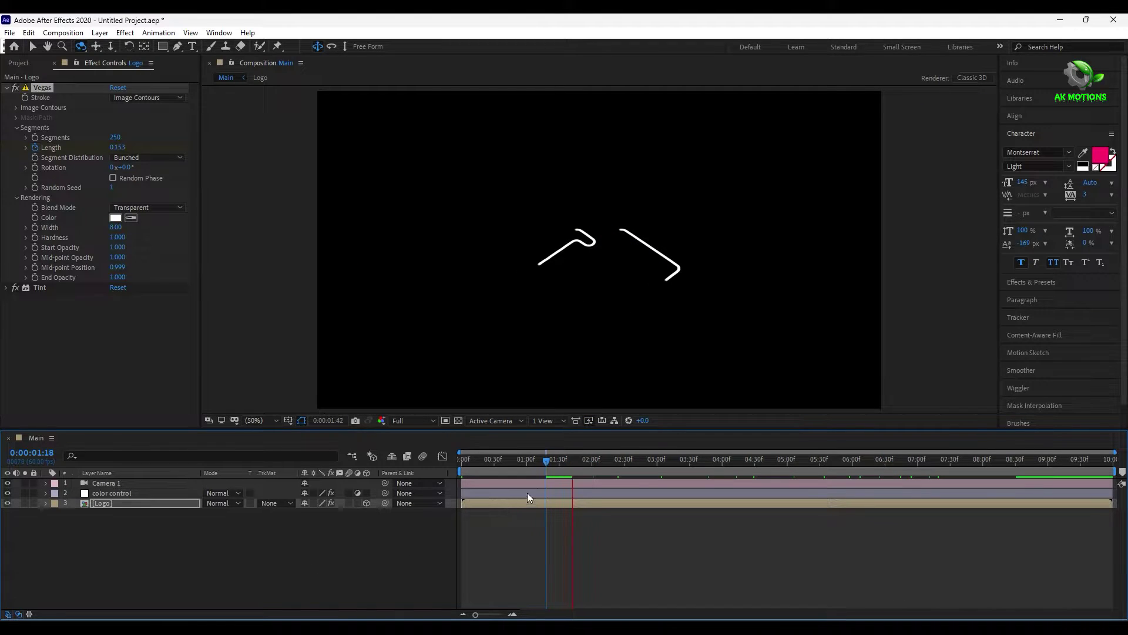
{"action": "key", "text": "space"}
{"action": "left_click", "coordinate": [536, 467]}
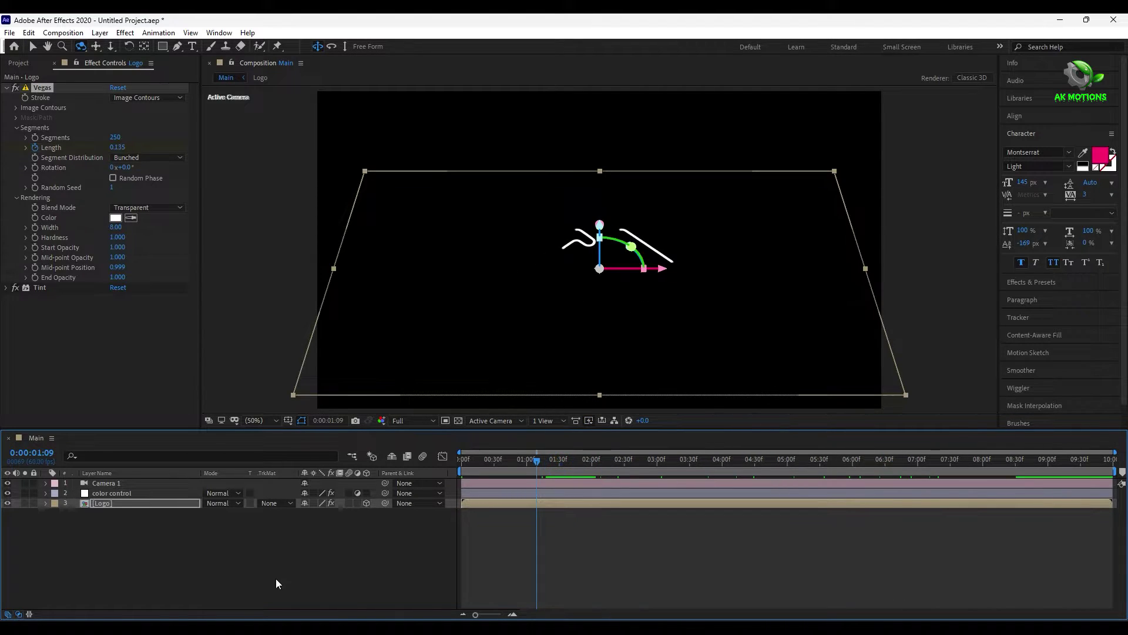
{"action": "left_click", "coordinate": [276, 578]}
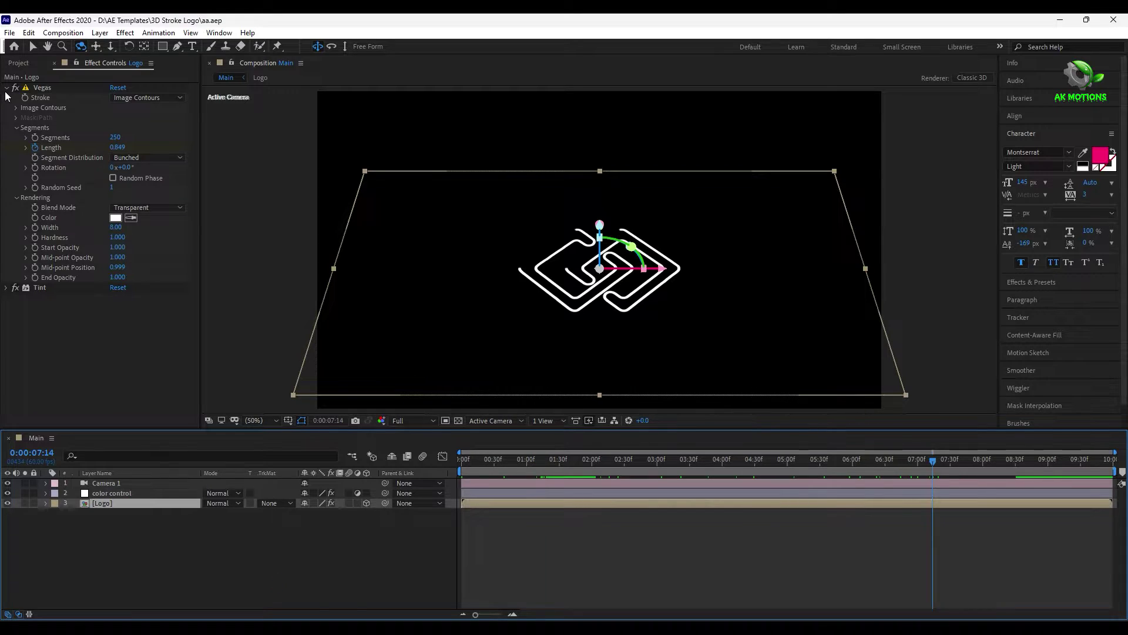
Step: Collapse the Vegas settings and separate the Logo layer's Position into X, Y and Z dimensions
{"action": "left_click", "coordinate": [6, 89]}
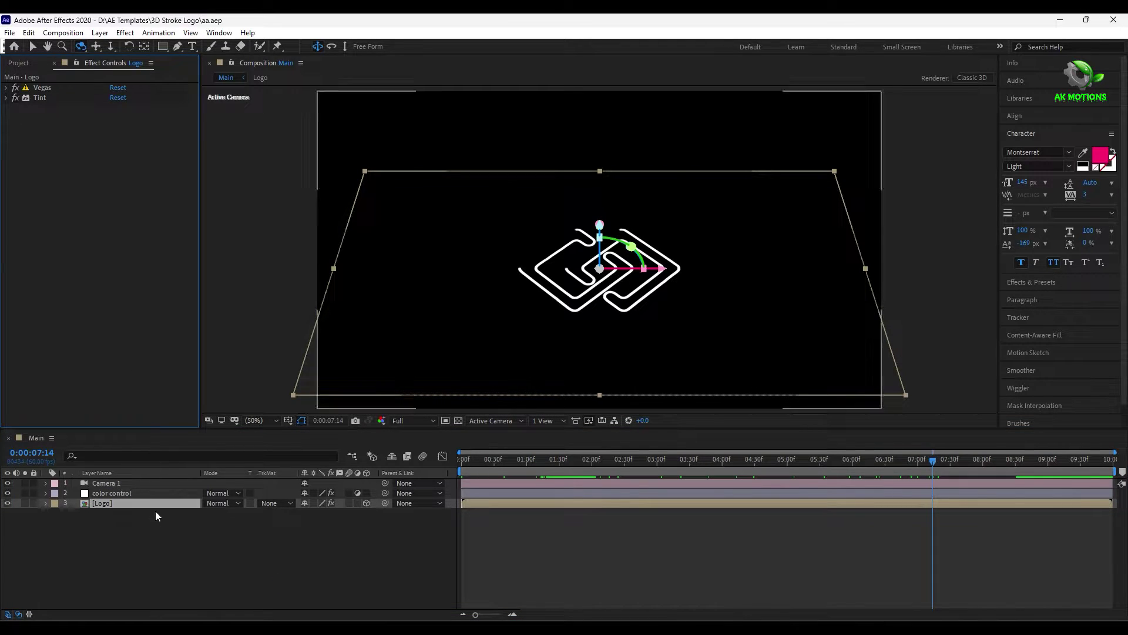
{"action": "key", "text": "p"}
{"action": "right_click", "coordinate": [97, 514]}
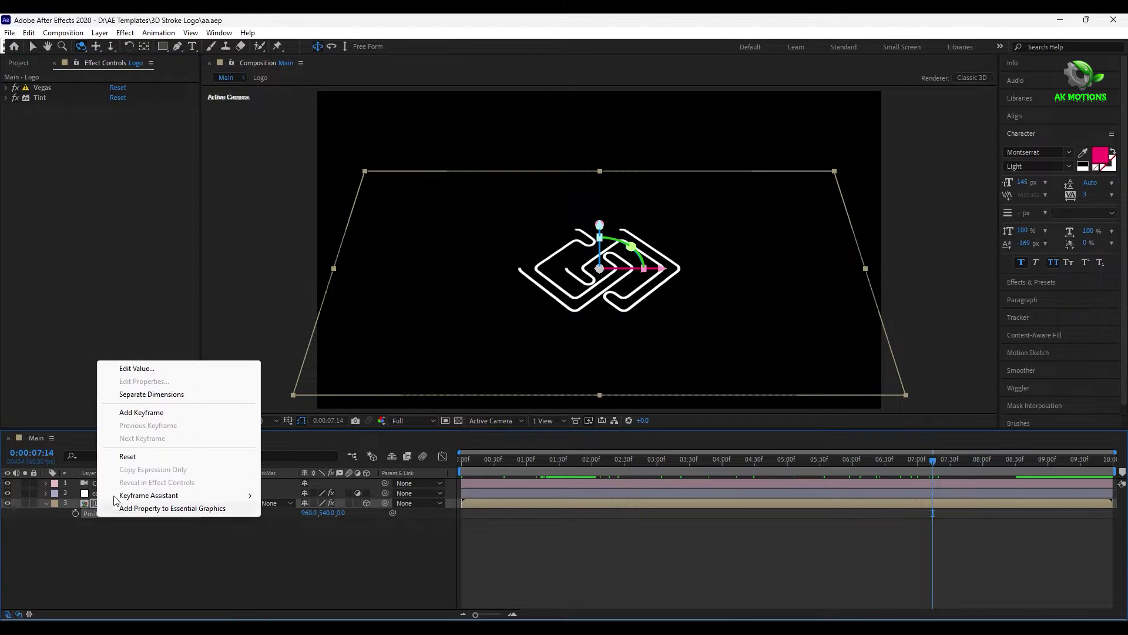
{"action": "left_click", "coordinate": [151, 394]}
{"action": "left_click", "coordinate": [89, 553]}
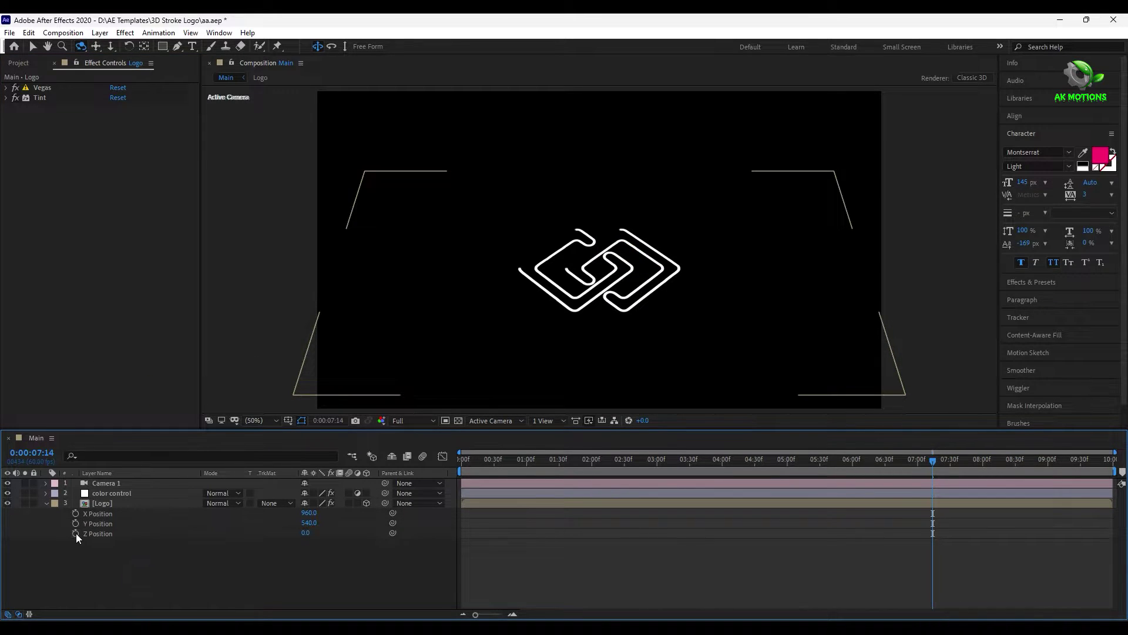
Step: Add the expression "index" to the Logo layer's Z Position and collapse the layer's properties
{"action": "left_click", "coordinate": [76, 534], "text": "alt"}
{"action": "type", "text": "index"}
{"action": "key", "text": "Return"}
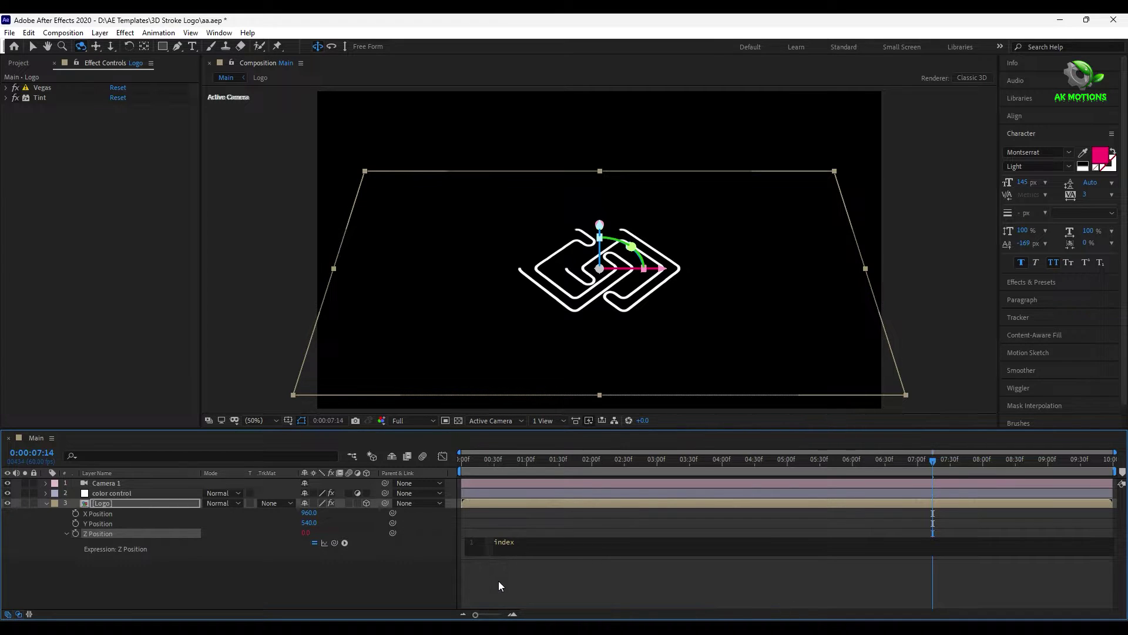
{"action": "left_click", "coordinate": [312, 571]}
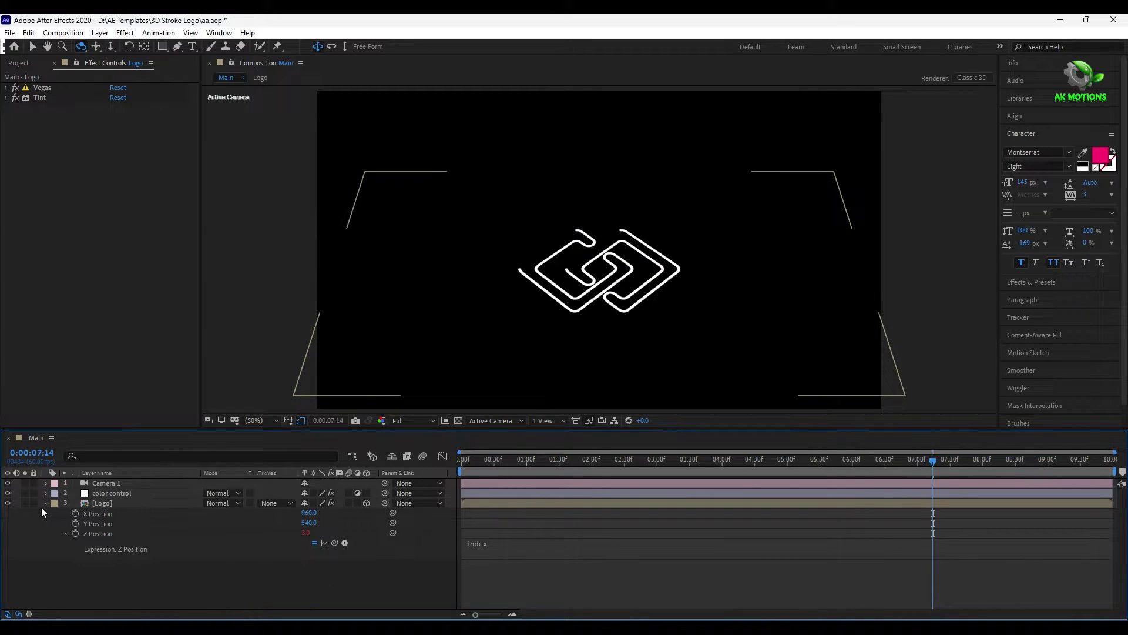
{"action": "left_click", "coordinate": [65, 503]}
Step: Duplicate the Logo layer and reveal the lower copy's Tint Map White To property in the timeline
{"action": "left_click", "coordinate": [119, 503]}
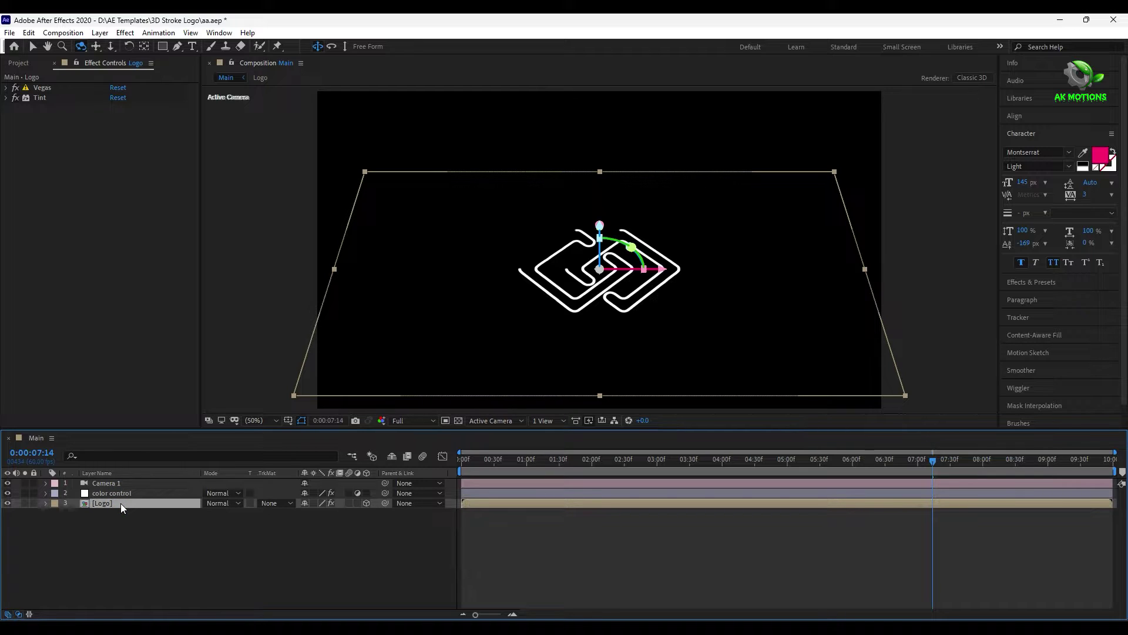
{"action": "key", "text": "ctrl+d"}
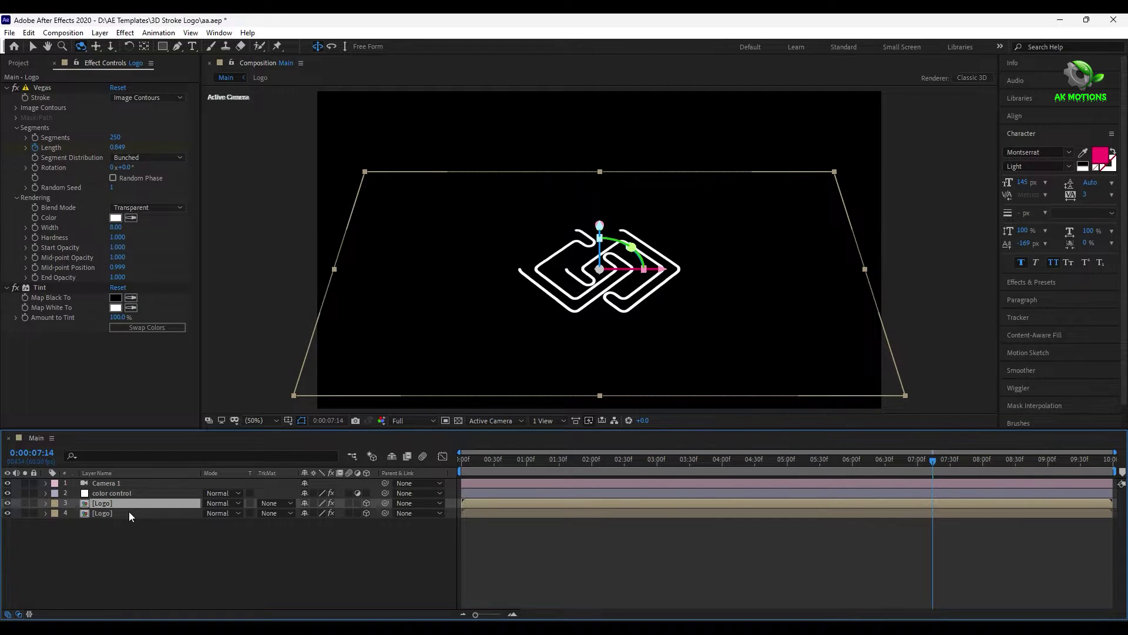
{"action": "left_click", "coordinate": [129, 511]}
{"action": "left_click", "coordinate": [6, 98]}
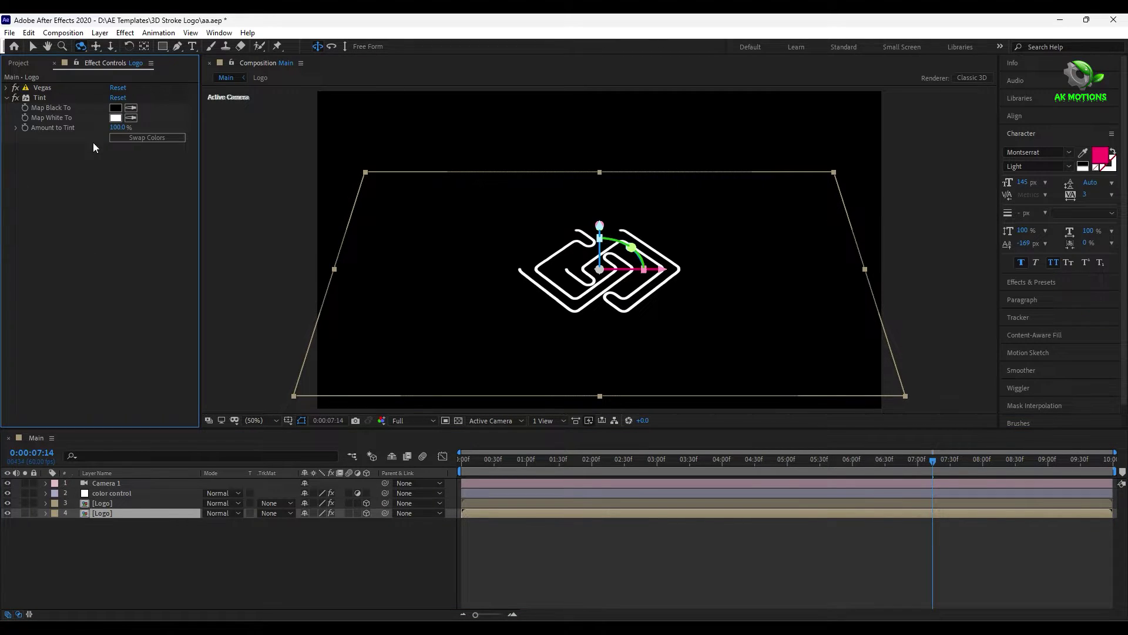
{"action": "key", "text": "e"}
{"action": "key", "text": "e"}
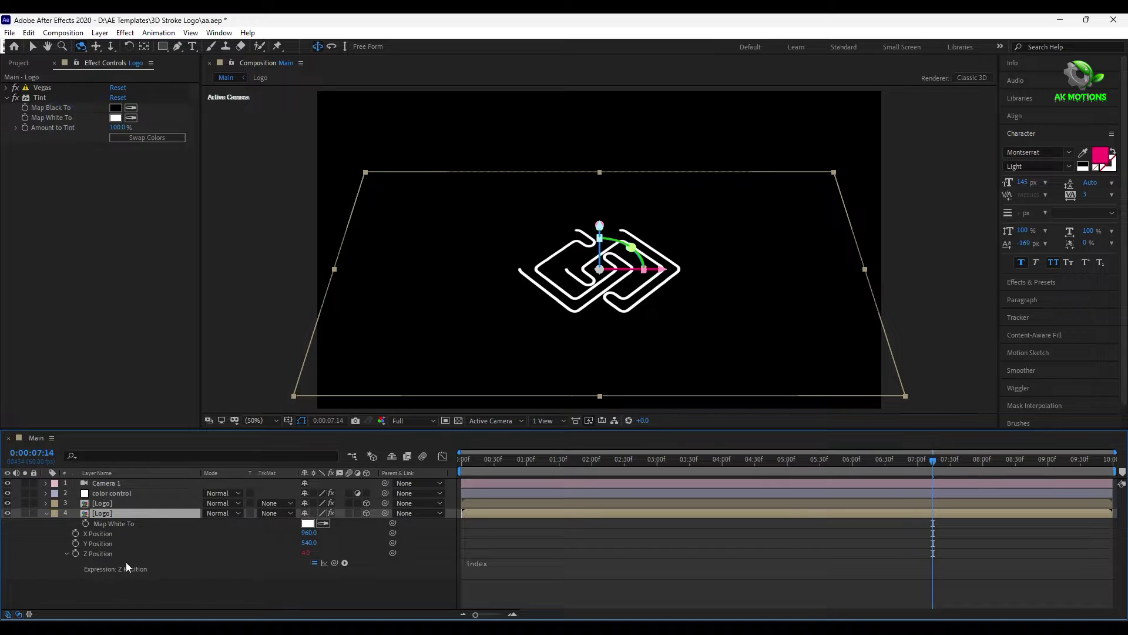
Step: Link the lower Logo layer's Map White To by expression to the color control layer's Color, and collapse the layer
{"action": "left_click", "coordinate": [109, 493]}
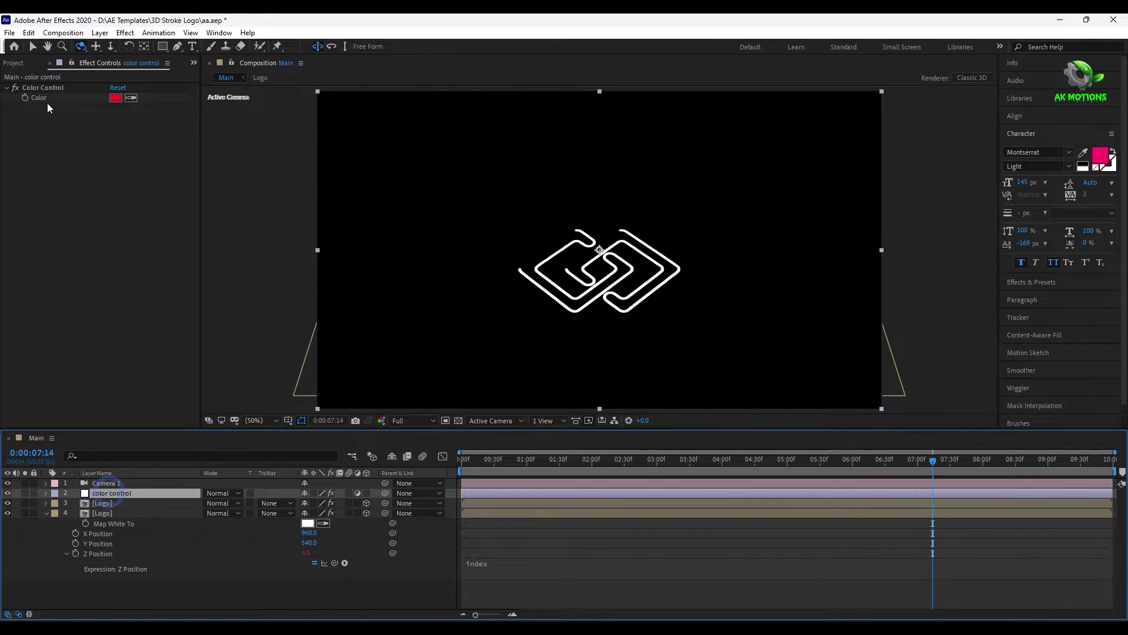
{"action": "left_click", "coordinate": [86, 524], "text": "alt"}
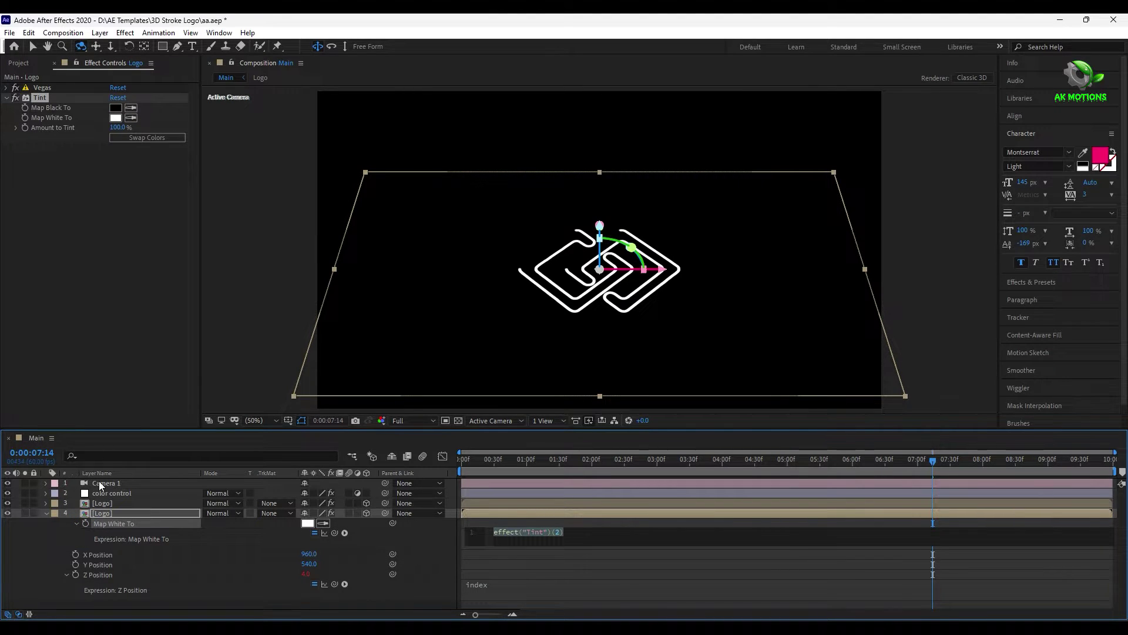
{"action": "left_click", "coordinate": [122, 495]}
{"action": "left_click_drag", "start_coordinate": [337, 531], "coordinate": [58, 94]}
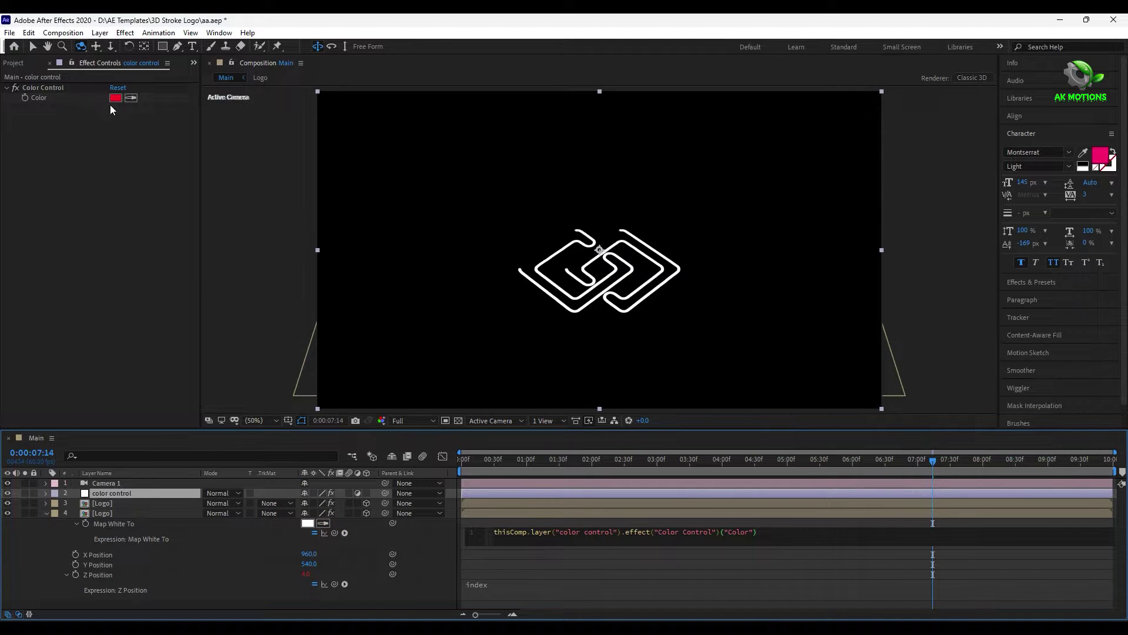
{"action": "left_click", "coordinate": [45, 513]}
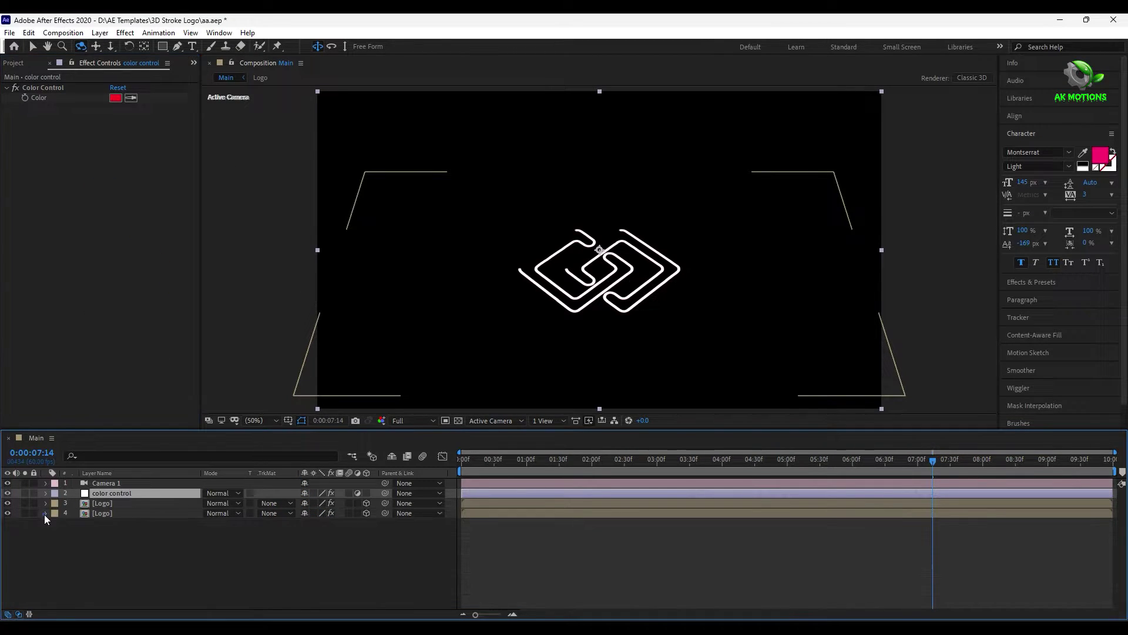
Step: Set the color control layer's Color to light gray (BDBDBD) while temporarily soloing the lower Logo layer
{"action": "left_click", "coordinate": [113, 512]}
{"action": "left_click", "coordinate": [25, 513]}
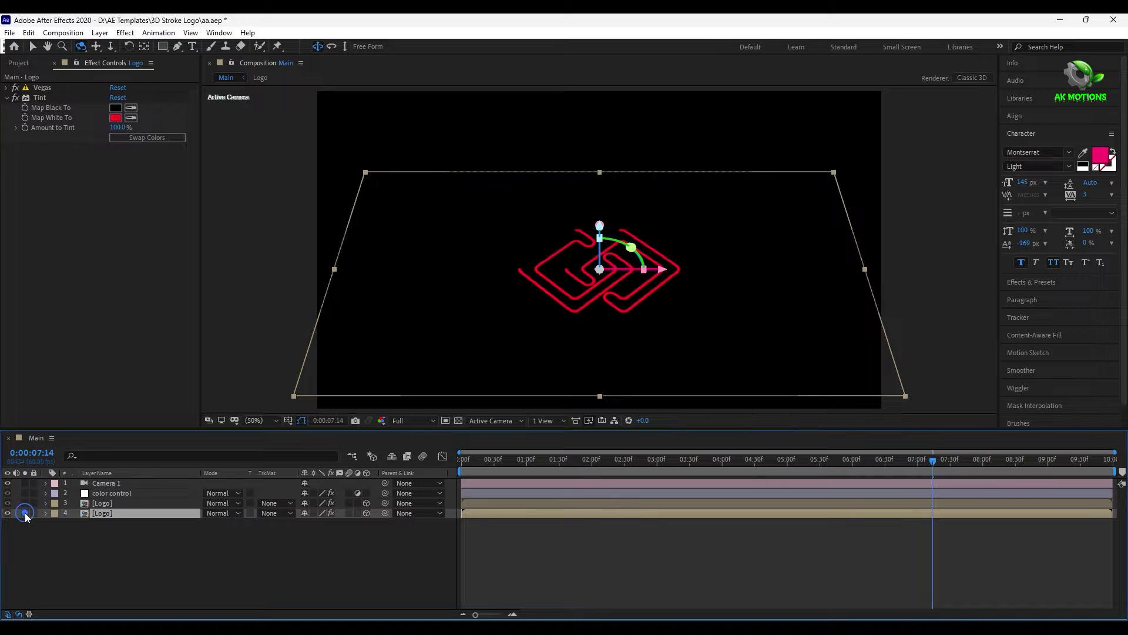
{"action": "left_click", "coordinate": [119, 494]}
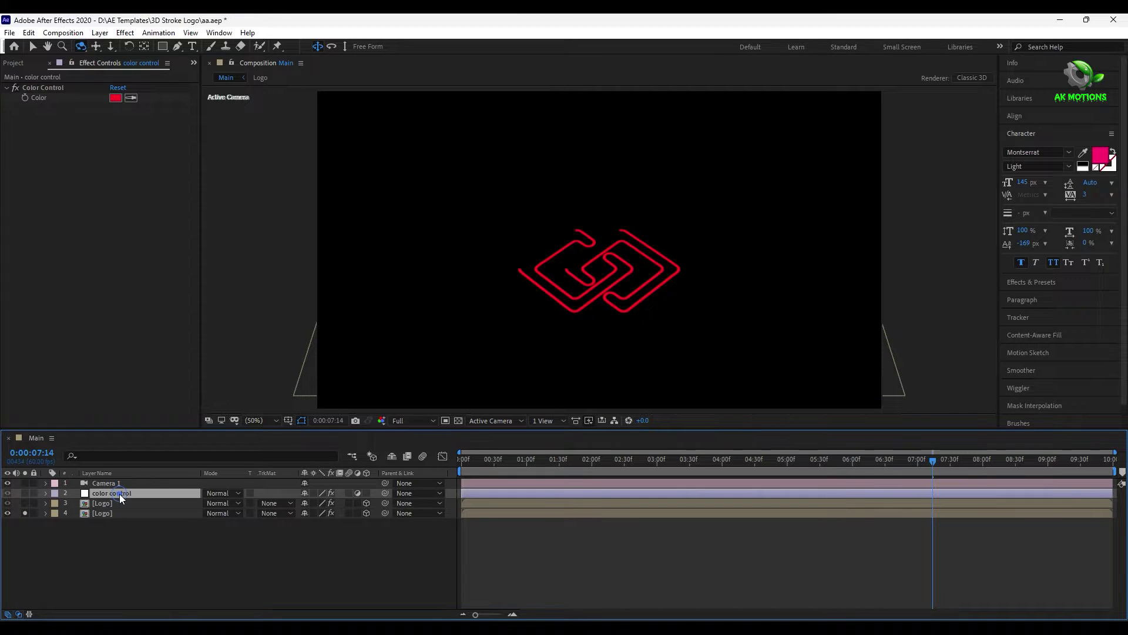
{"action": "left_click", "coordinate": [115, 97]}
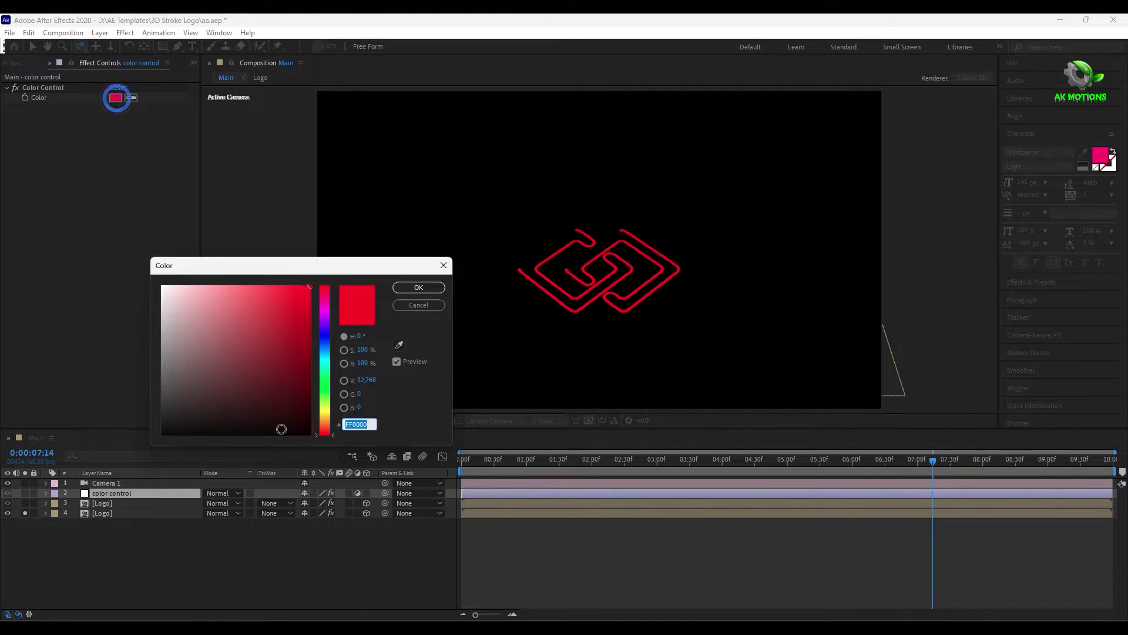
{"action": "left_click_drag", "start_coordinate": [144, 327], "coordinate": [139, 324]}
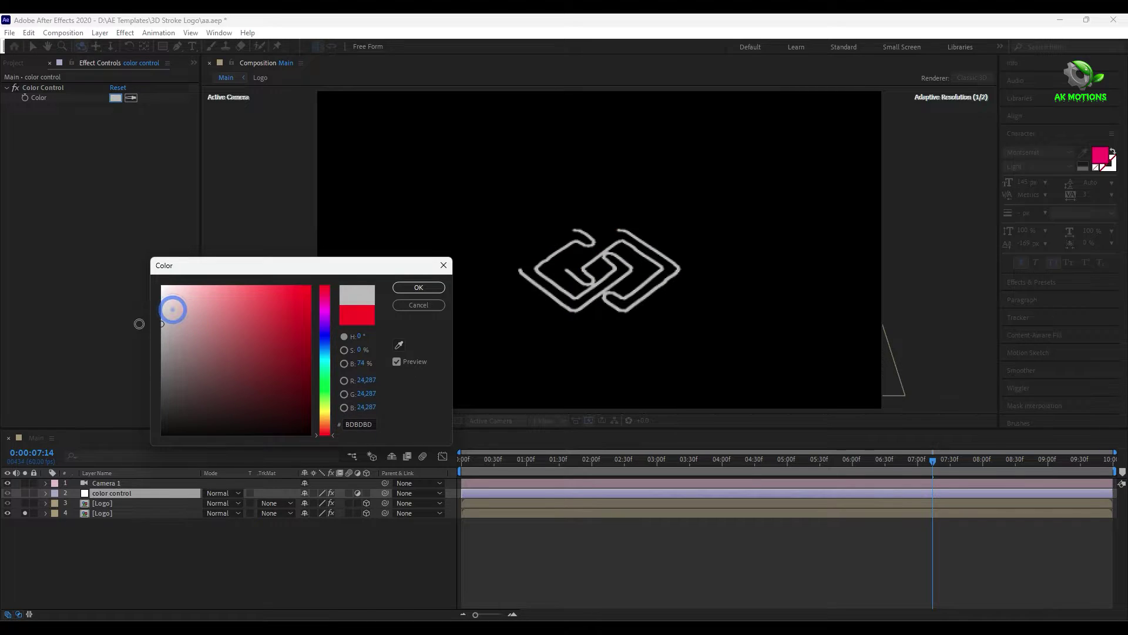
{"action": "left_click", "coordinate": [418, 287]}
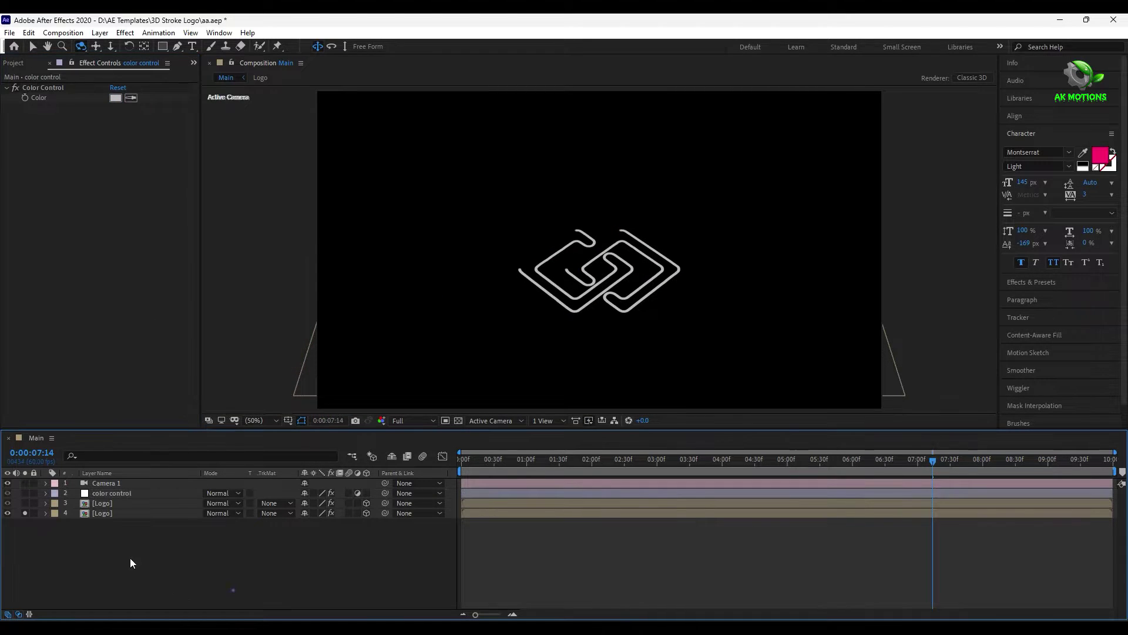
{"action": "left_click", "coordinate": [24, 514]}
{"action": "double_click", "coordinate": [24, 514]}
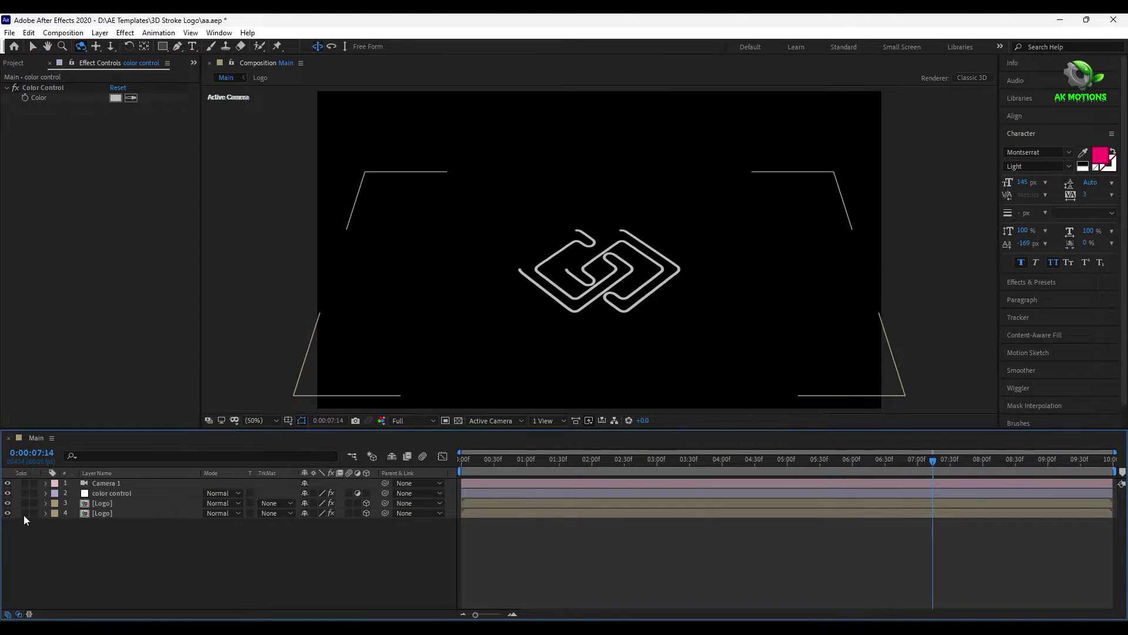
Step: Duplicate the lower Logo layer repeatedly until Main holds about 48 layers, building an extruded logo
{"action": "left_click", "coordinate": [147, 515]}
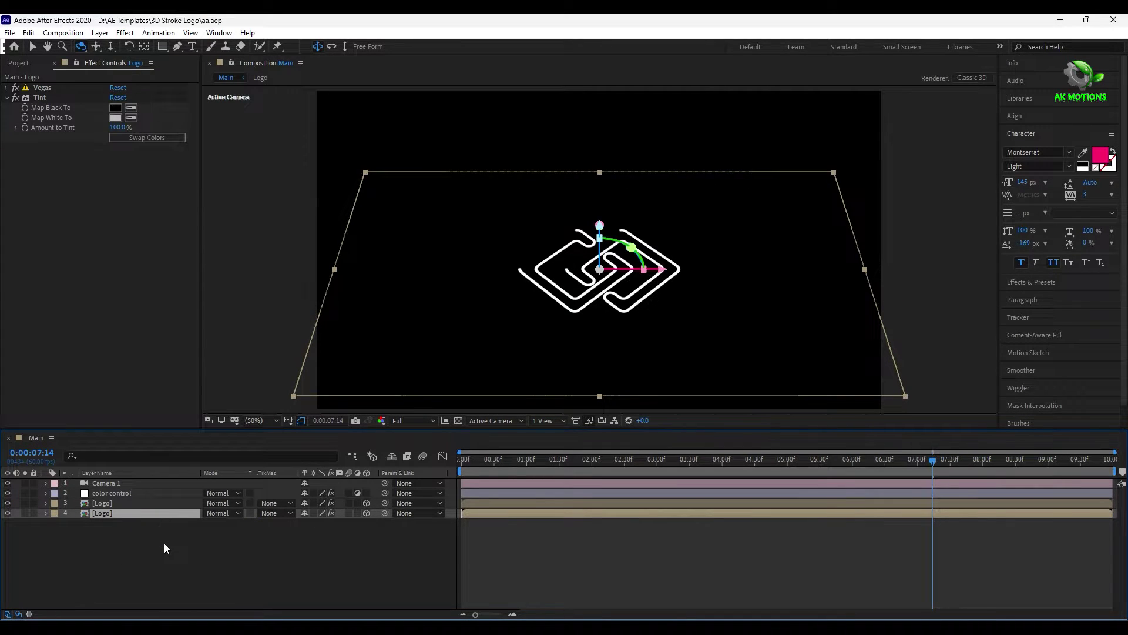
{"action": "key", "text": "ctrl+d"}
{"action": "key", "text": "ctrl+d"}
{"action": "key", "text": "ctrl+d"}
{"action": "key", "text": "ctrl+d"}
{"action": "key", "text": "ctrl+d"}
{"action": "key", "text": "ctrl+d"}
{"action": "key", "text": "ctrl+d"}
{"action": "key", "text": "ctrl+d"}
{"action": "key", "text": "ctrl+d"}
{"action": "key", "text": "ctrl+d"}
{"action": "key", "text": "ctrl+d"}
{"action": "key", "text": "ctrl+d"}
{"action": "key", "text": "ctrl+d"}
{"action": "key", "text": "ctrl+d"}
{"action": "key", "text": "ctrl+d"}
{"action": "key", "text": "ctrl+d"}
{"action": "key", "text": "ctrl+d"}
{"action": "key", "text": "ctrl+d"}
{"action": "key", "text": "ctrl+d"}
{"action": "key", "text": "ctrl+d"}
{"action": "key", "text": "ctrl+d"}
{"action": "key", "text": "ctrl+d"}
{"action": "key", "text": "ctrl+d"}
{"action": "key", "text": "ctrl+d"}
{"action": "key", "text": "ctrl+d"}
{"action": "key", "text": "ctrl+d"}
{"action": "key", "text": "ctrl+d"}
{"action": "key", "text": "ctrl+d"}
{"action": "key", "text": "ctrl+d"}
{"action": "key", "text": "ctrl+d"}
{"action": "key", "text": "ctrl+d"}
{"action": "key", "text": "ctrl+d"}
{"action": "key", "text": "ctrl+d"}
{"action": "key", "text": "ctrl+d"}
{"action": "key", "text": "ctrl+d"}
{"action": "key", "text": "ctrl+d"}
{"action": "key", "text": "ctrl+d"}
{"action": "key", "text": "ctrl+d"}
{"action": "key", "text": "ctrl+d"}
{"action": "key", "text": "ctrl+d"}
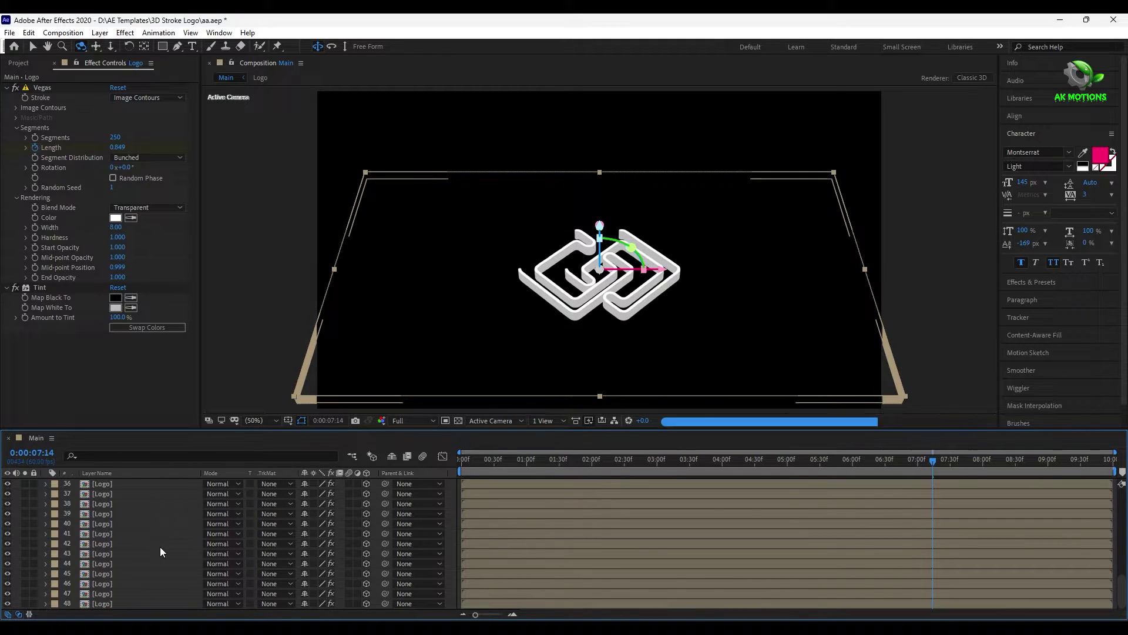
{"action": "scroll", "coordinate": [185, 542], "scroll_direction": "up", "scroll_amount": 10}
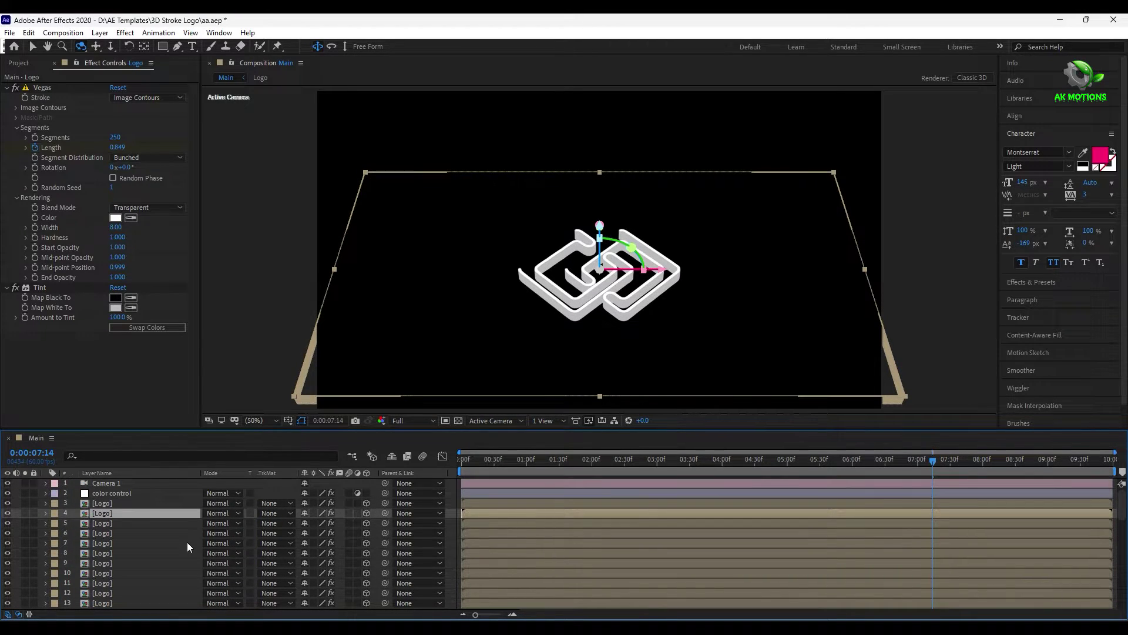
Step: Dolly Camera 1 in and pan it so the extruded logo appears larger and centered in the Main composition
{"action": "left_click", "coordinate": [111, 47]}
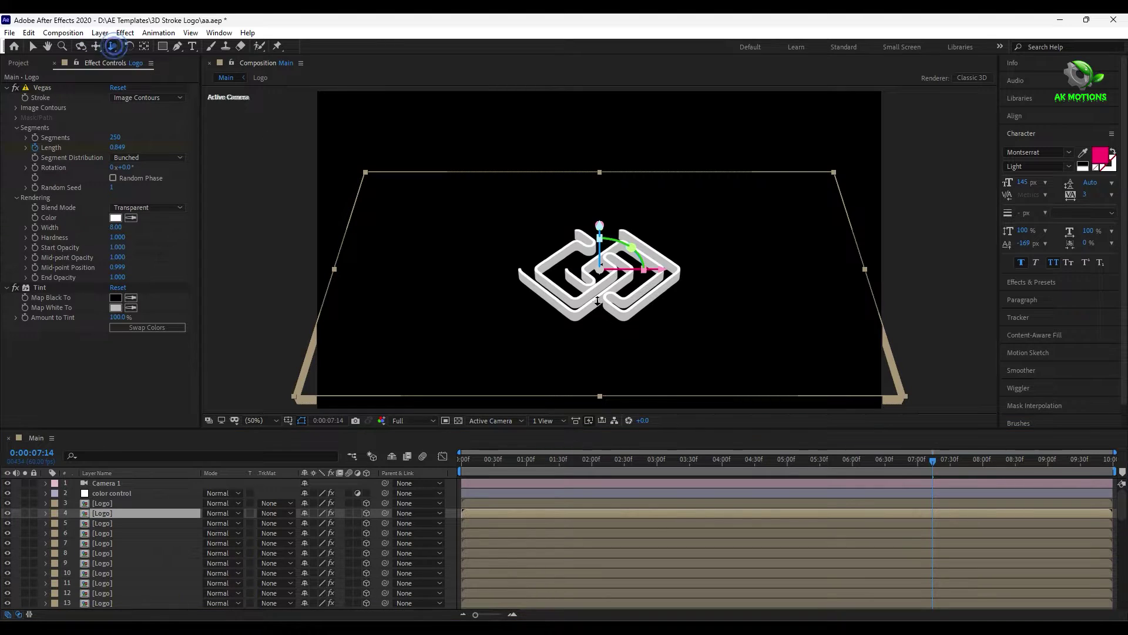
{"action": "left_click_drag", "start_coordinate": [654, 304], "coordinate": [662, 156]}
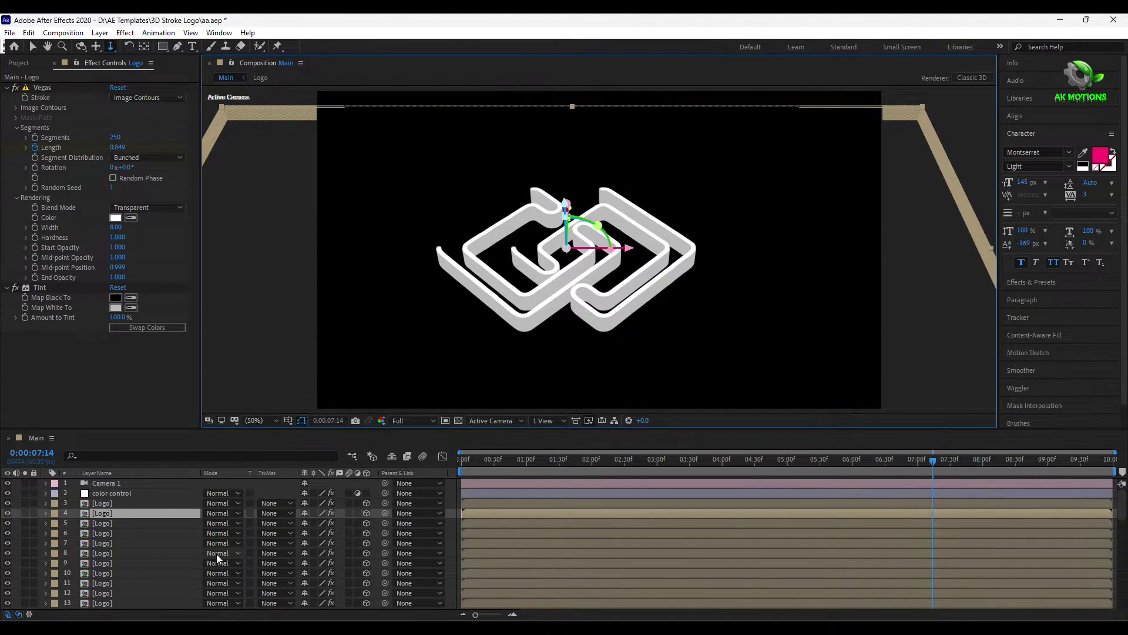
{"action": "left_click", "coordinate": [96, 46]}
{"action": "left_click_drag", "start_coordinate": [577, 269], "coordinate": [606, 276]}
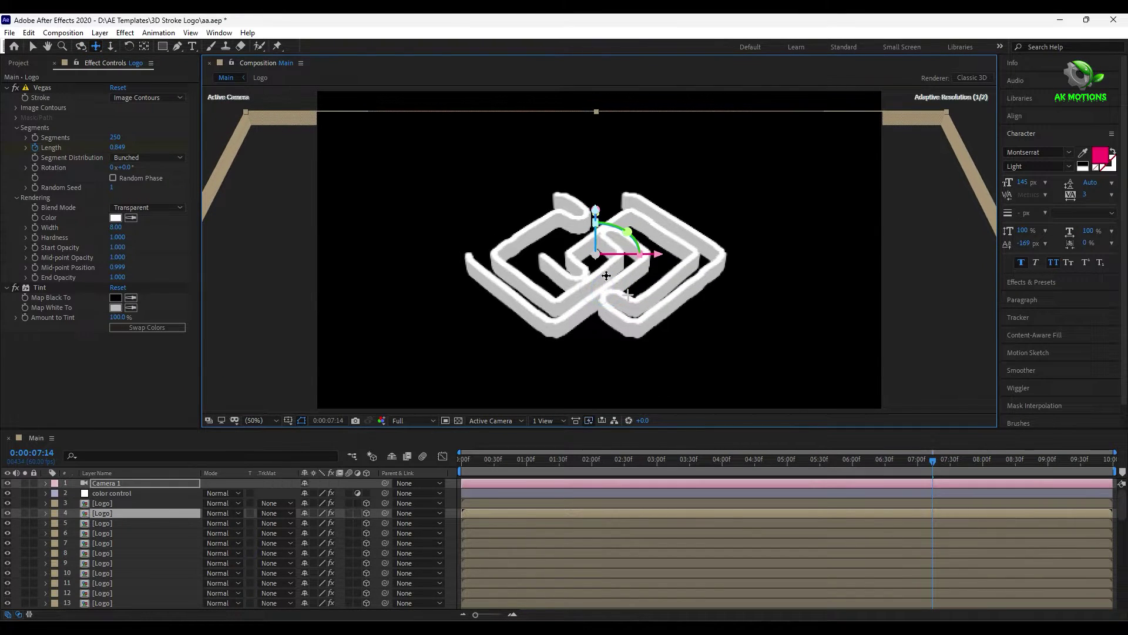
{"action": "left_click", "coordinate": [110, 46]}
{"action": "left_click_drag", "start_coordinate": [621, 338], "coordinate": [582, 331]}
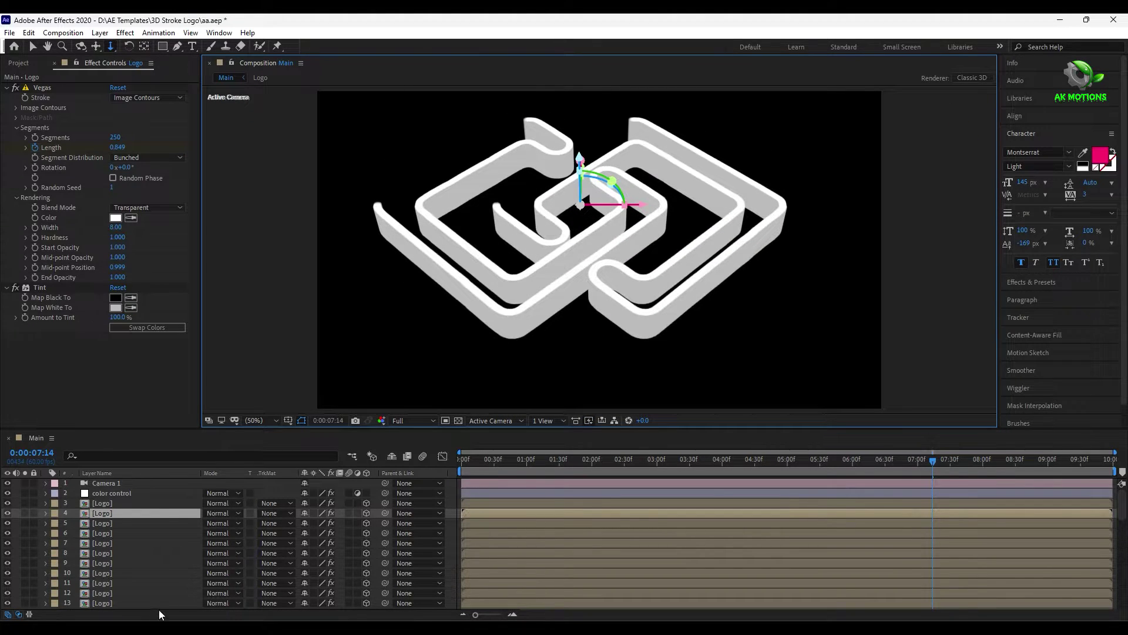
{"action": "key", "text": "v"}
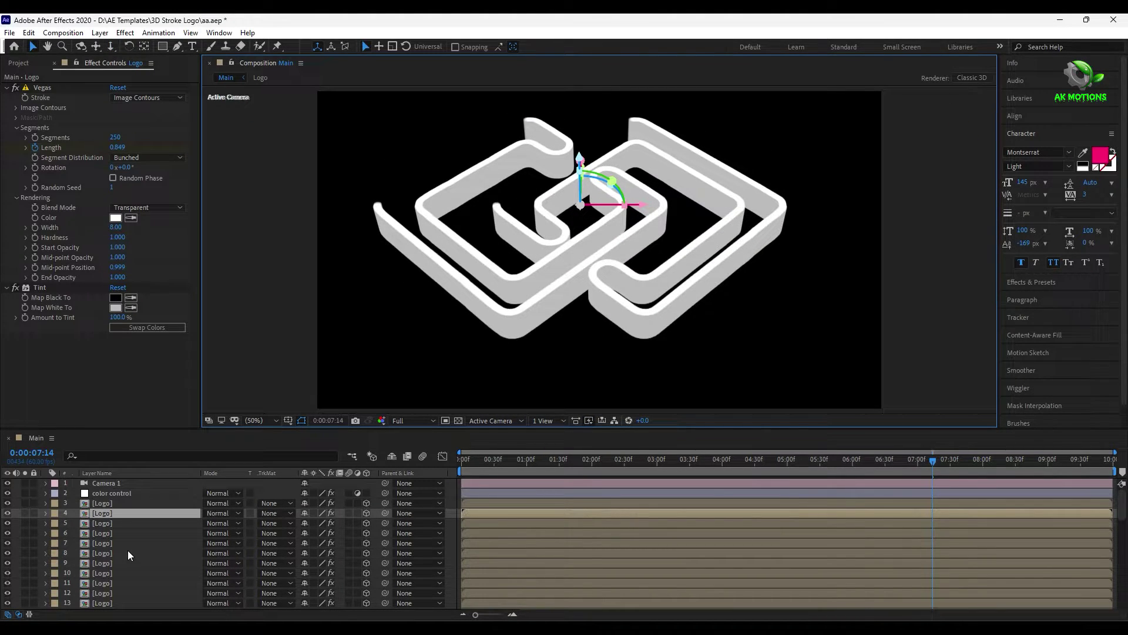
Step: Set the color control layer's Color to medium gray (AAAAAA) after trying a dark red
{"action": "left_click", "coordinate": [118, 494]}
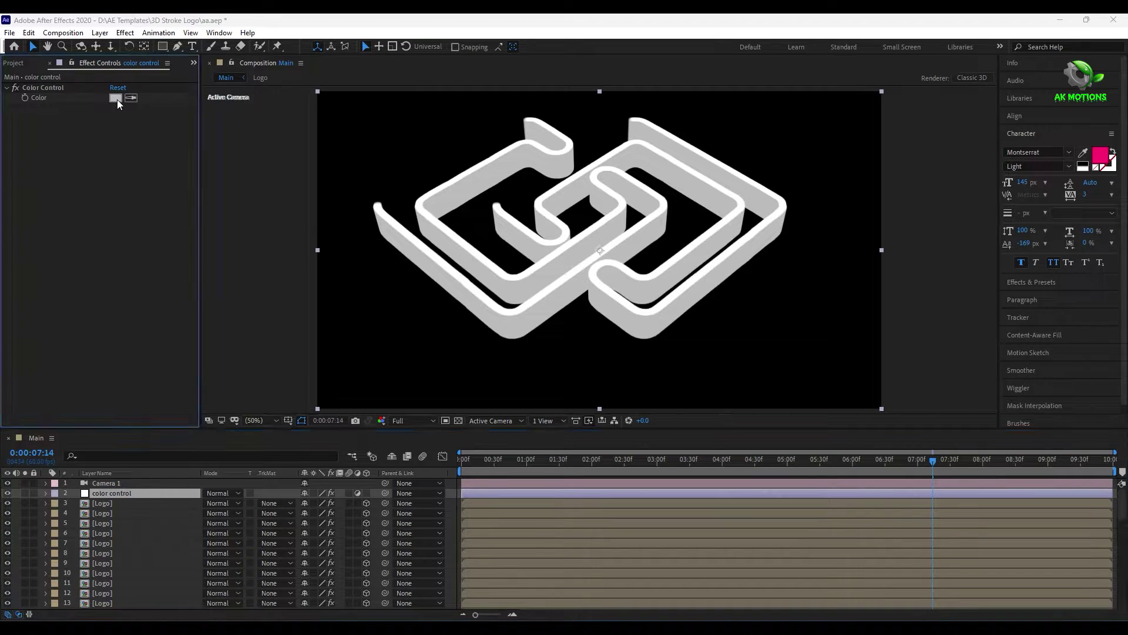
{"action": "left_click", "coordinate": [116, 98]}
{"action": "left_click_drag", "start_coordinate": [264, 362], "coordinate": [329, 362]}
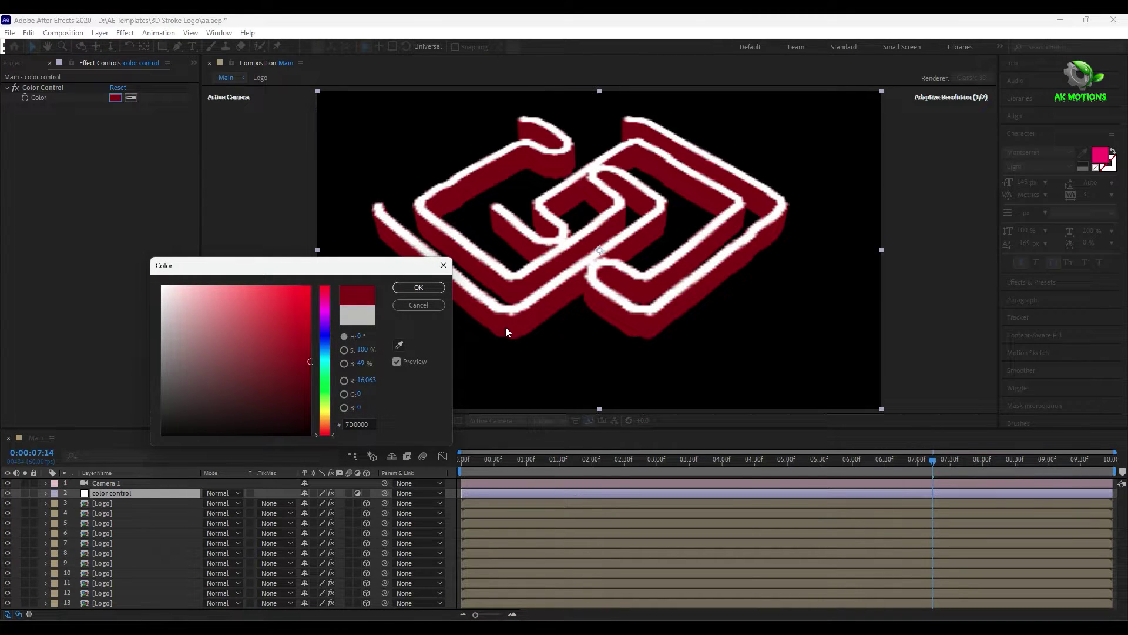
{"action": "left_click_drag", "start_coordinate": [171, 335], "coordinate": [122, 331]}
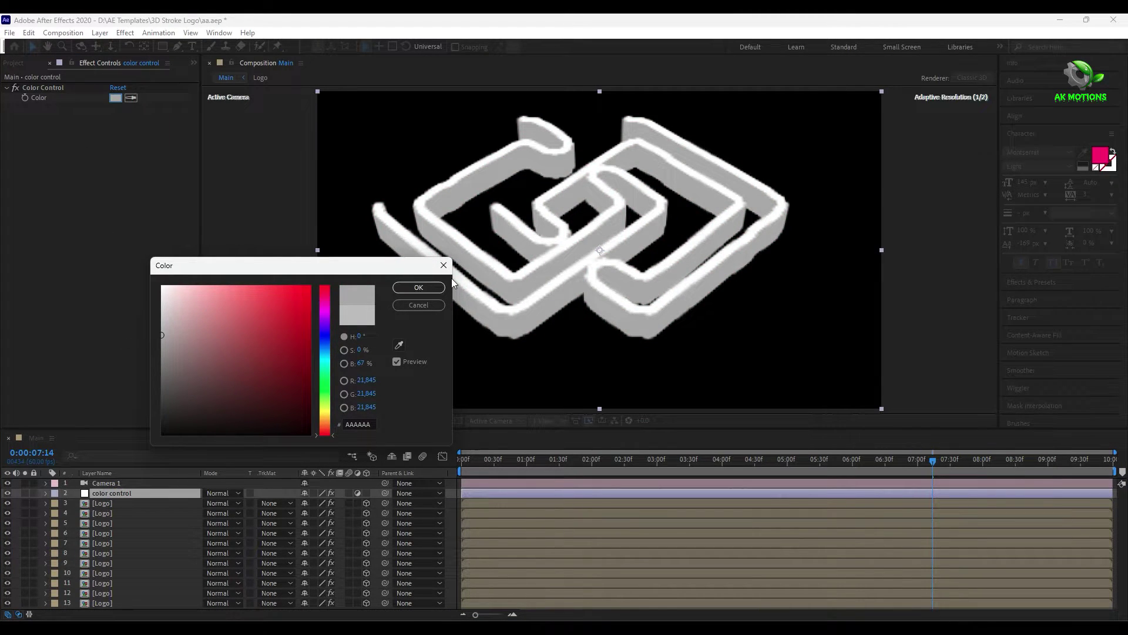
{"action": "left_click", "coordinate": [429, 286]}
{"action": "key", "text": "ctrl+t"}
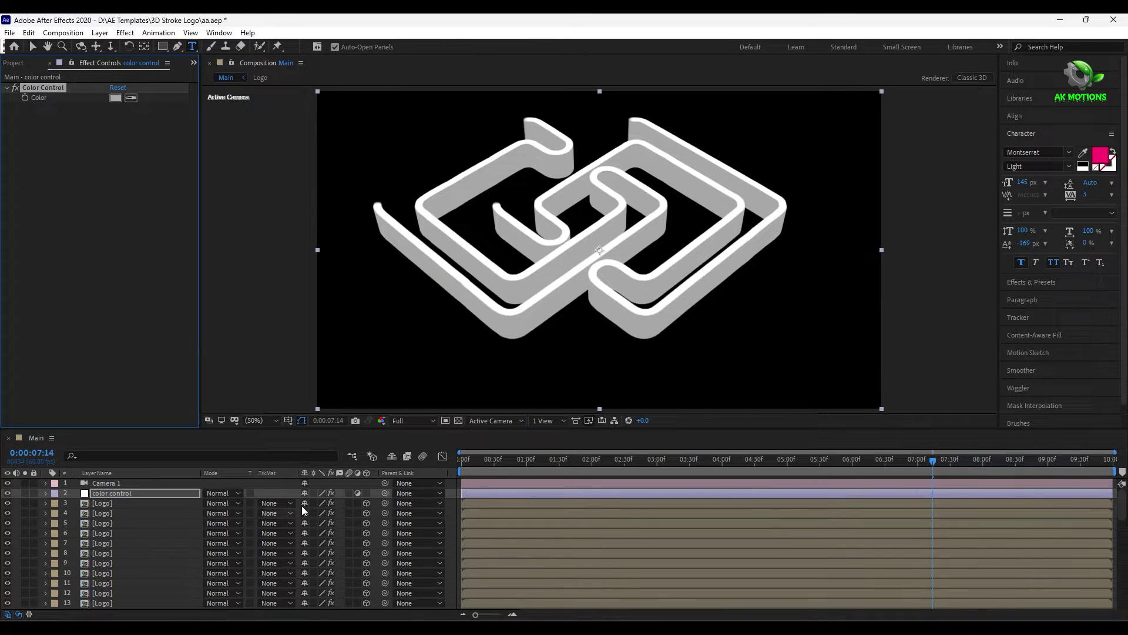
Step: Create a 1920 x 1080 solid named BG in light gray (EAEAEA) and place it beneath all Logo layers
{"action": "left_click", "coordinate": [318, 483]}
{"action": "key", "text": "ctrl+y"}
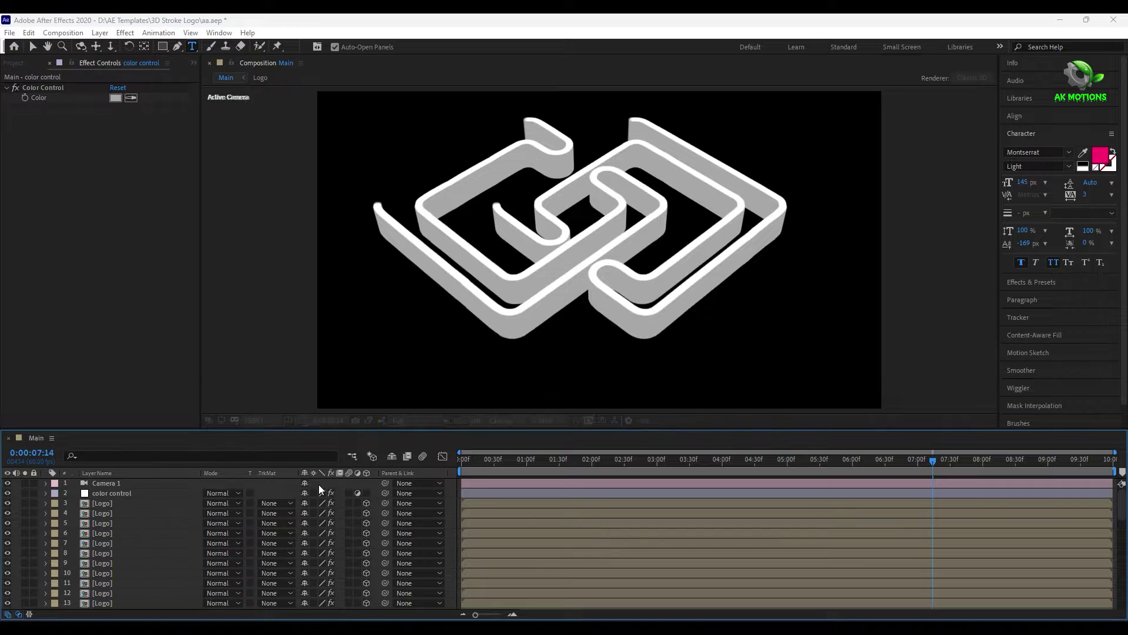
{"action": "type", "text": "B"}
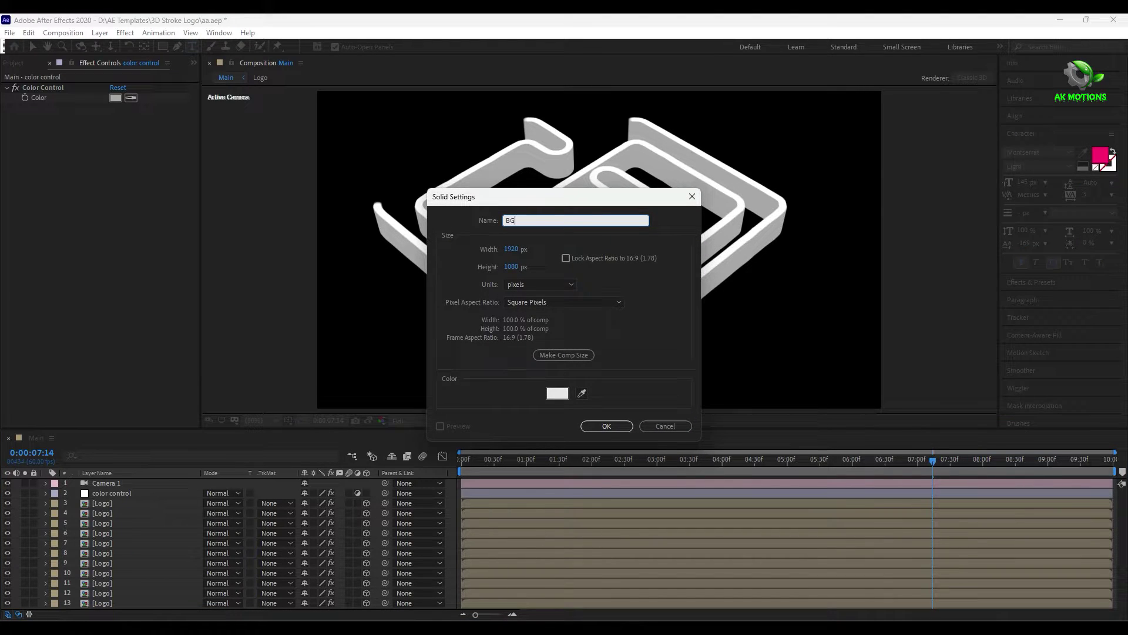
{"action": "type", "text": "G"}
{"action": "left_click", "coordinate": [557, 393]}
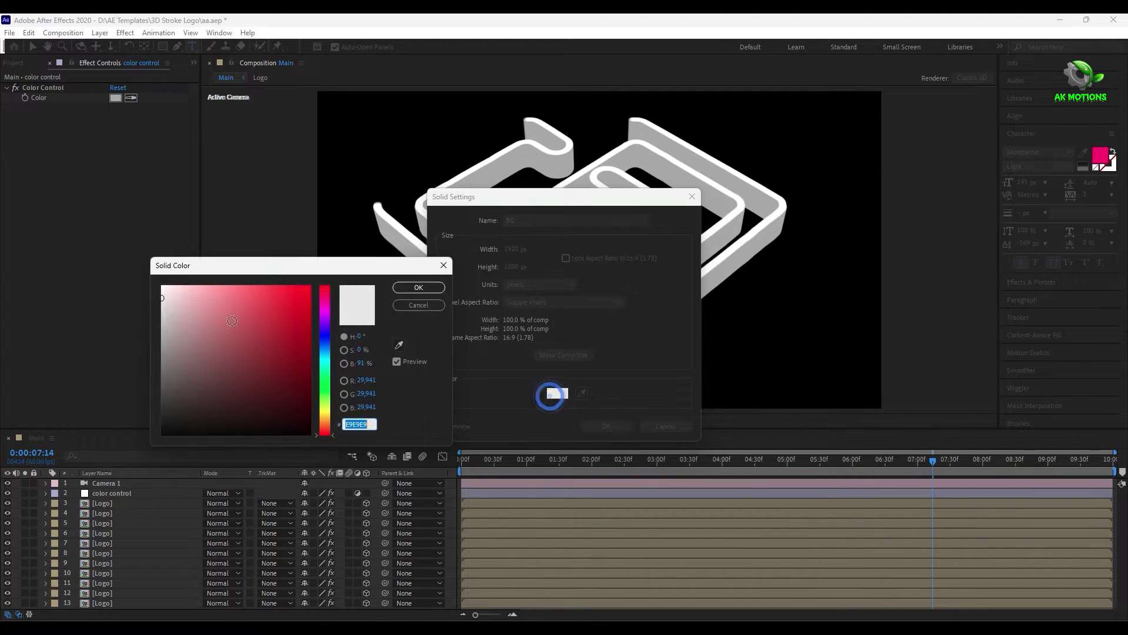
{"action": "left_click", "coordinate": [161, 296]}
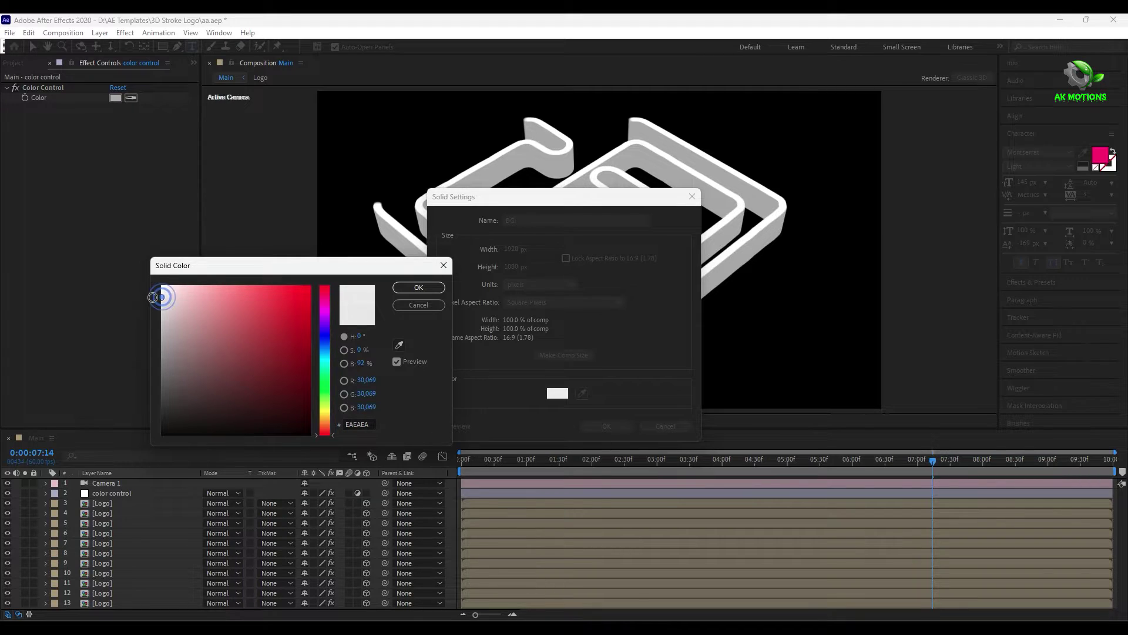
{"action": "left_click", "coordinate": [432, 291]}
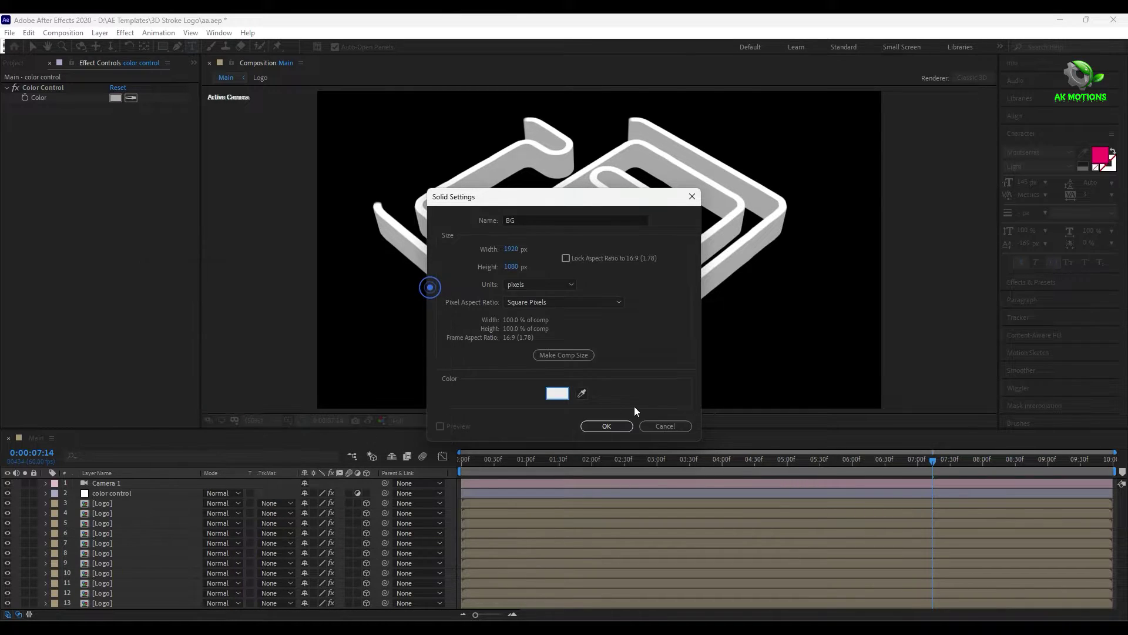
{"action": "left_click", "coordinate": [607, 425]}
{"action": "left_click_drag", "start_coordinate": [145, 493], "coordinate": [140, 606]}
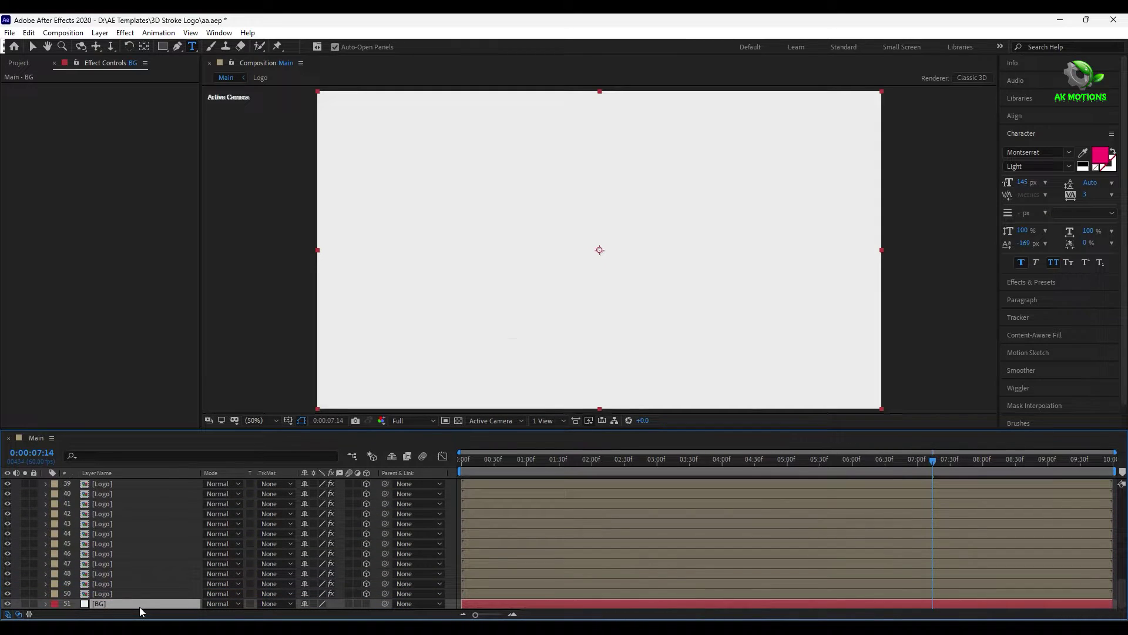
{"action": "scroll", "coordinate": [168, 583], "scroll_direction": "up", "scroll_amount": 3}
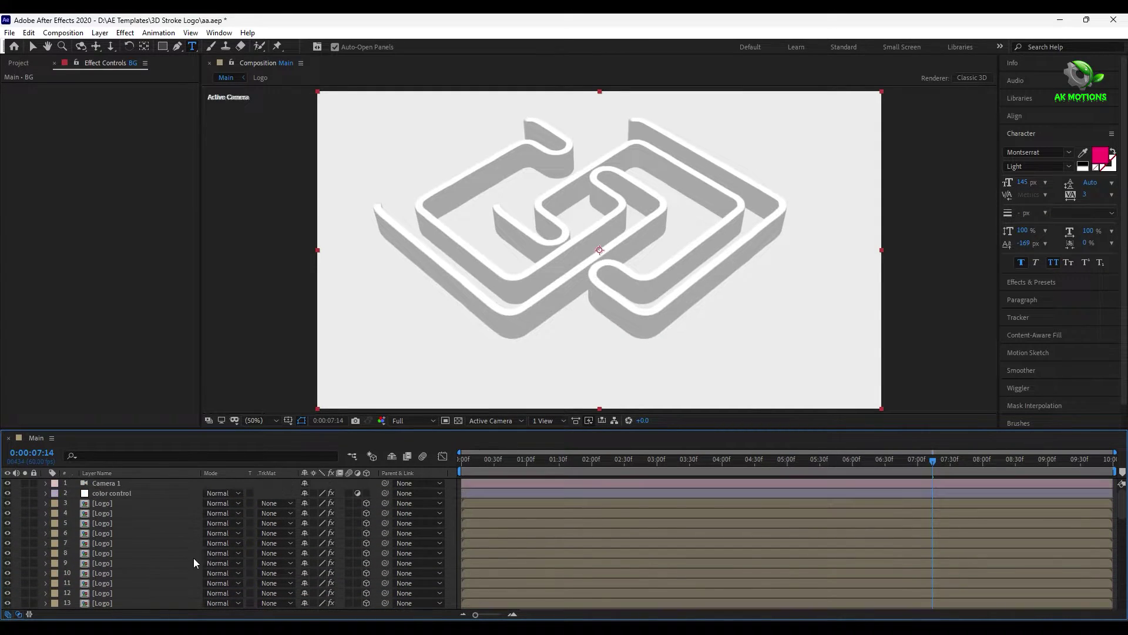
Step: Apply the CC Radial Fast Blur effect to the bottommost Logo layer (layer 50)
{"action": "scroll", "coordinate": [135, 579], "scroll_direction": "down", "scroll_amount": 3}
{"action": "left_click", "coordinate": [113, 596]}
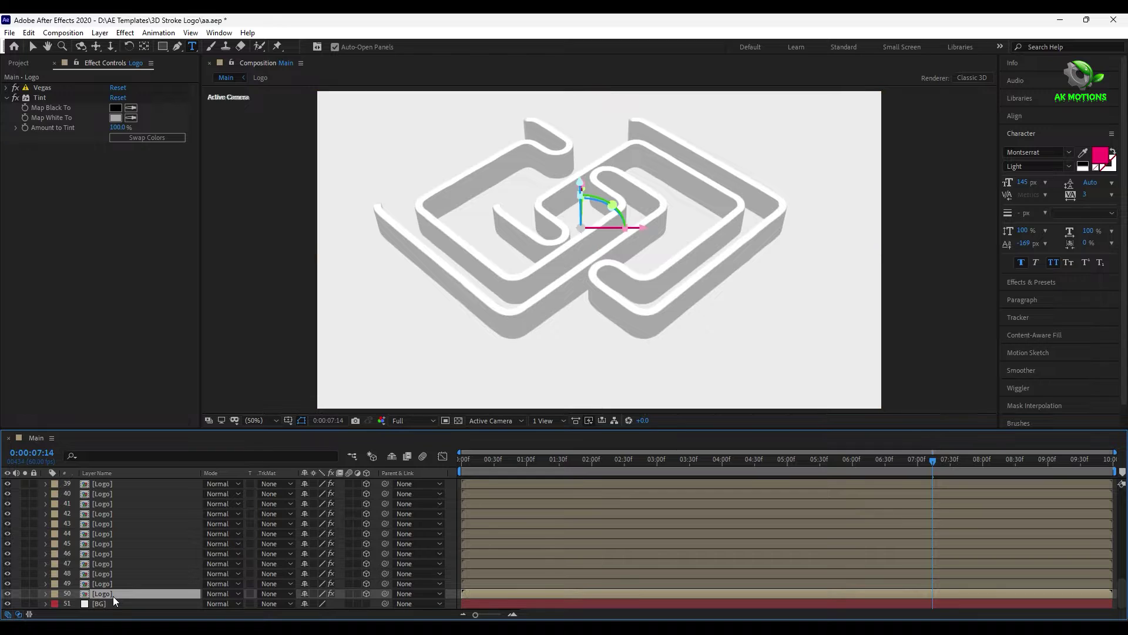
{"action": "key", "text": "ctrl+space"}
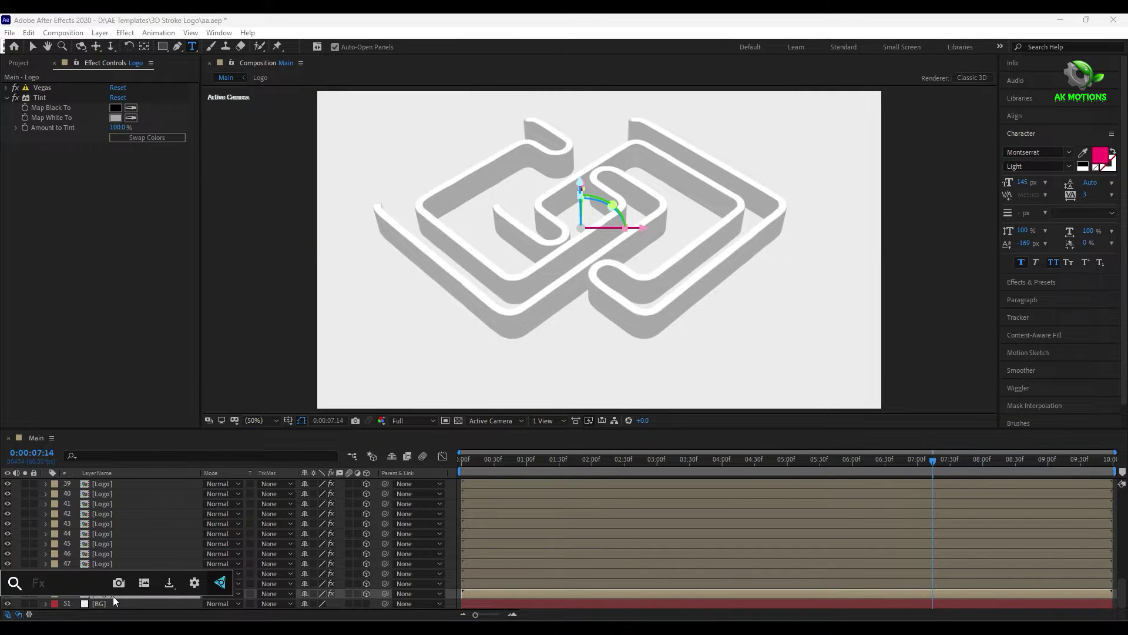
{"action": "type", "text": "cc rad"}
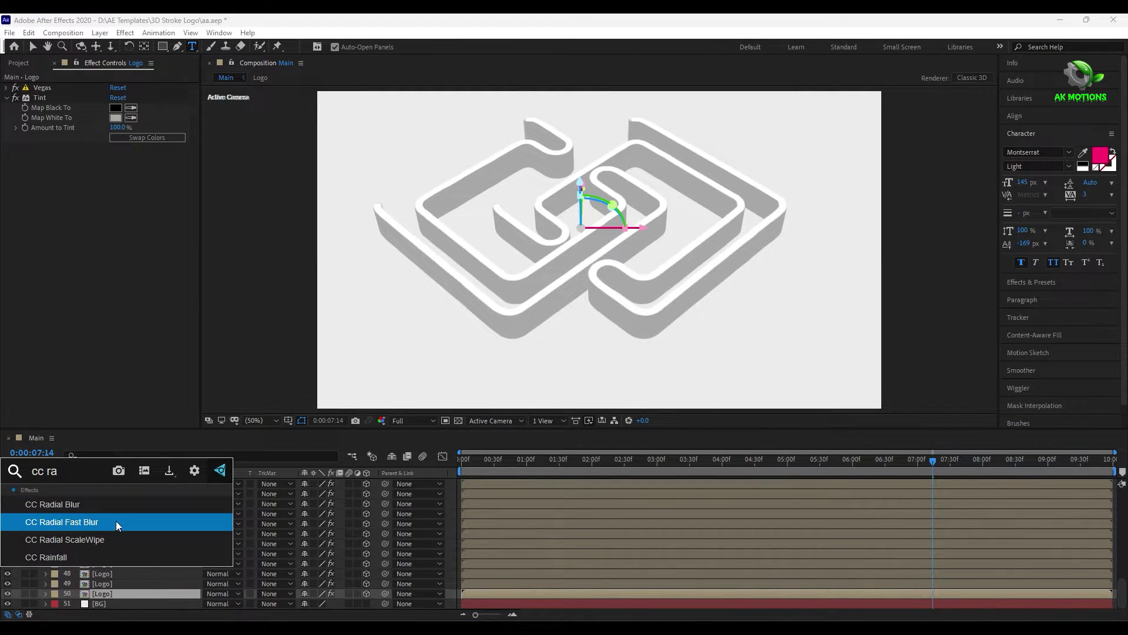
{"action": "left_click", "coordinate": [115, 520]}
{"action": "key", "text": "v"}
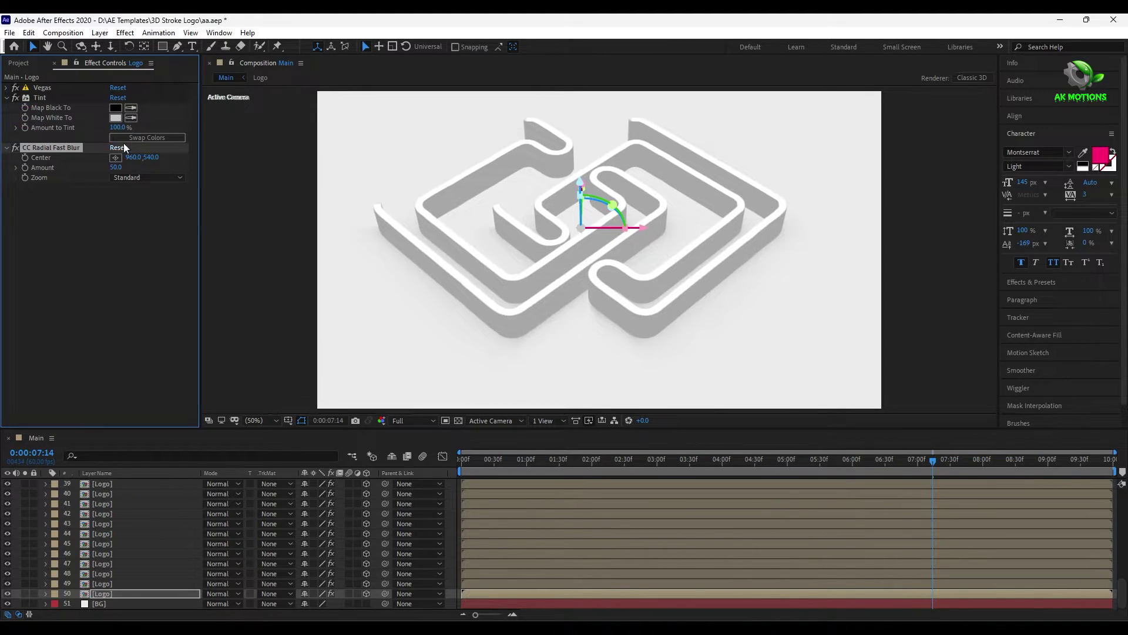
Step: Set layer 50's Tint Map White To to a muted dark blue and its CC Radial Fast Blur Zoom to Brightest
{"action": "left_click", "coordinate": [115, 118]}
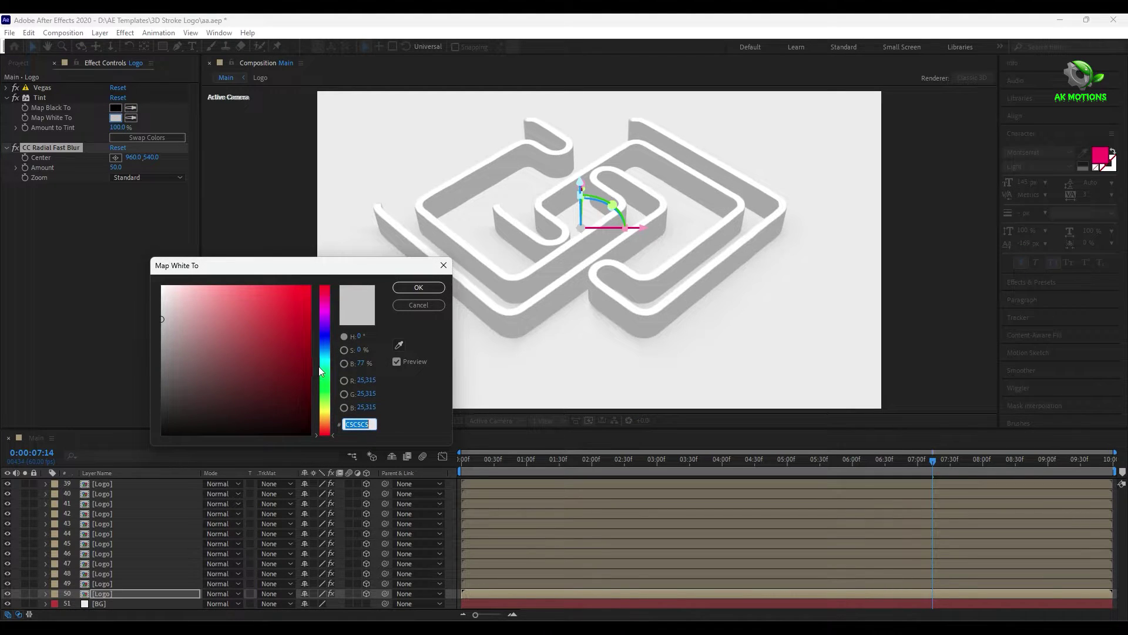
{"action": "left_click", "coordinate": [323, 352]}
{"action": "left_click", "coordinate": [228, 380]}
{"action": "left_click", "coordinate": [227, 379]}
{"action": "left_click", "coordinate": [435, 287]}
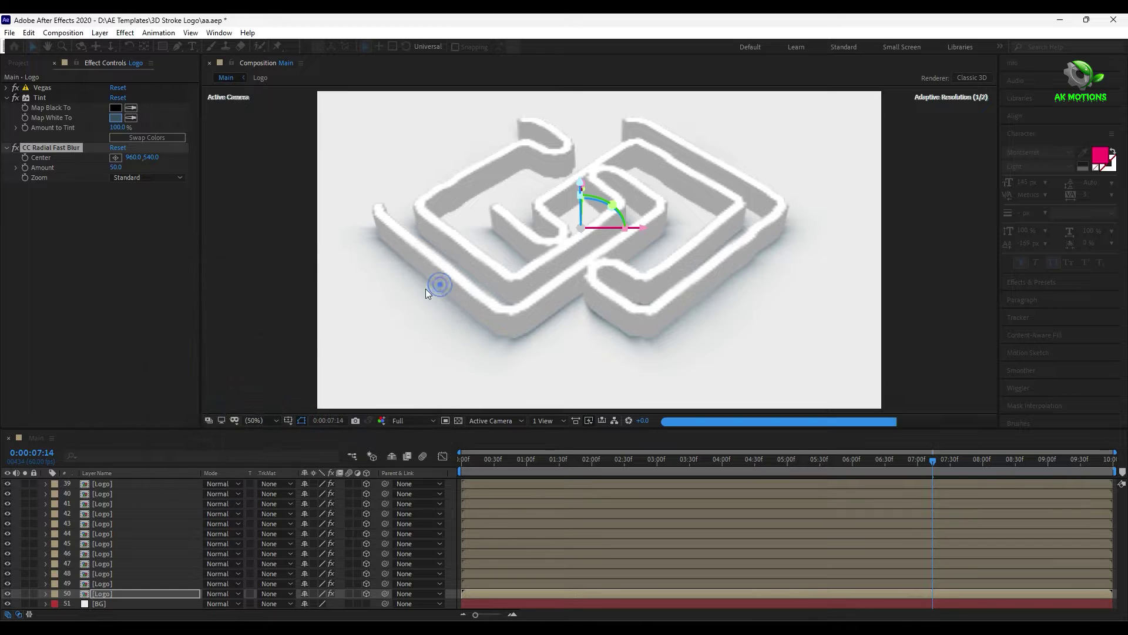
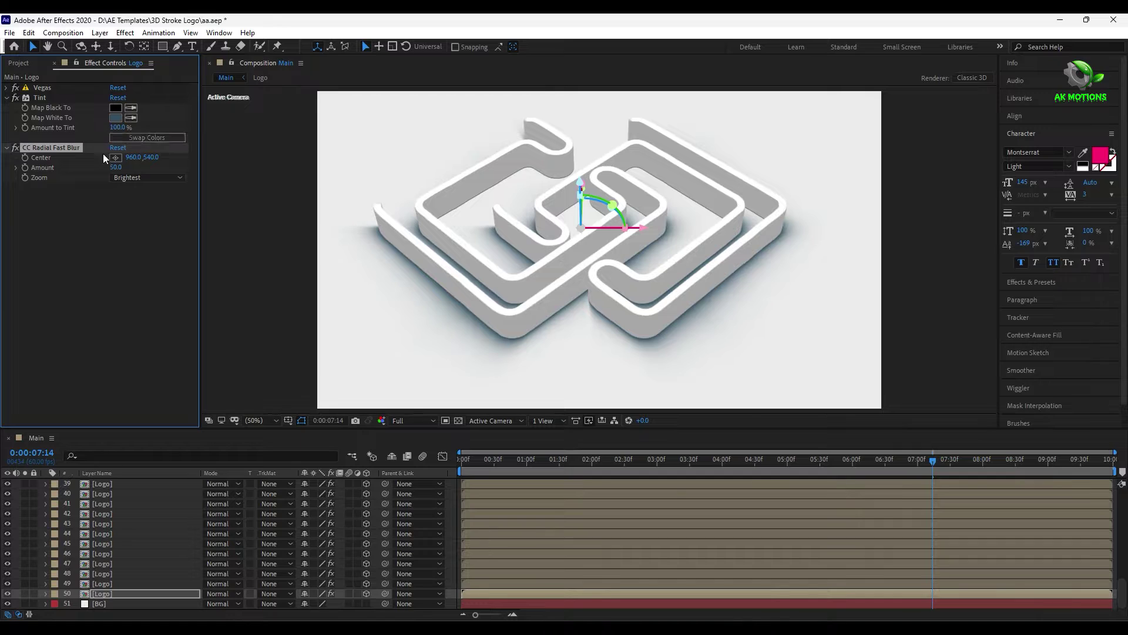
Step: Remove the Tint Map White To expression from Logo layer 49 and set that color to dark gray (515151)
{"action": "left_click", "coordinate": [104, 584]}
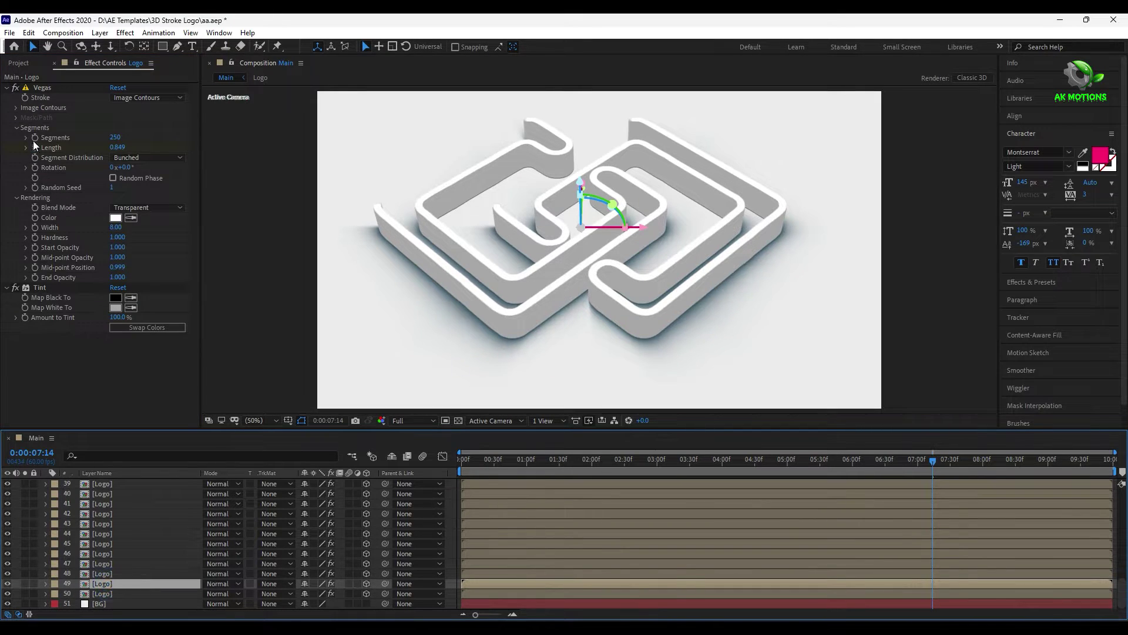
{"action": "left_click", "coordinate": [26, 314]}
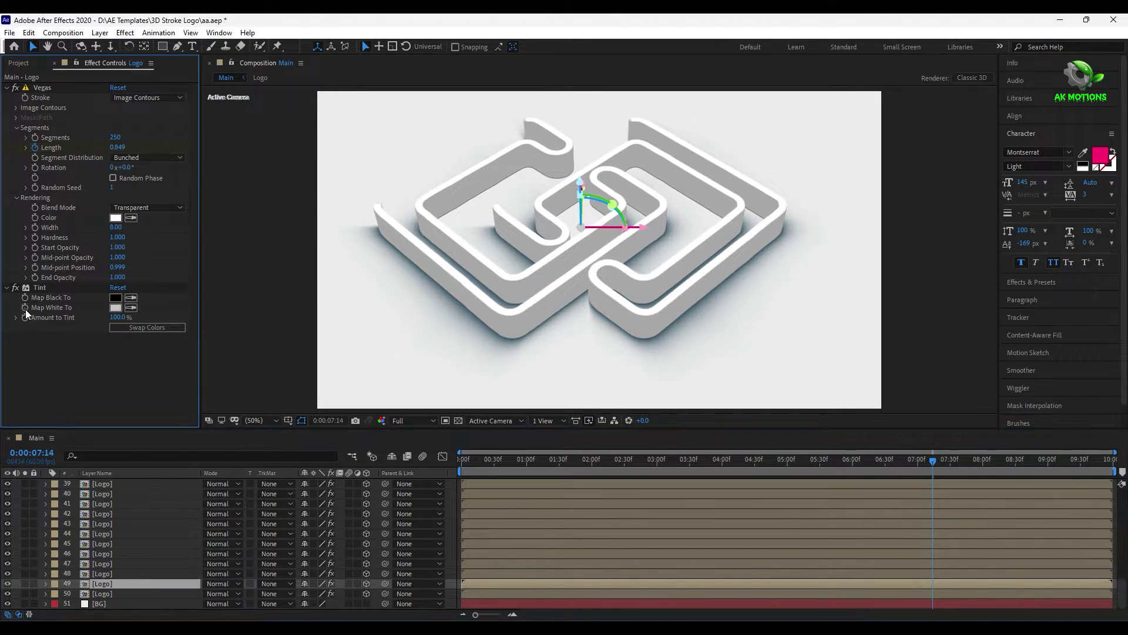
{"action": "left_click", "coordinate": [116, 308]}
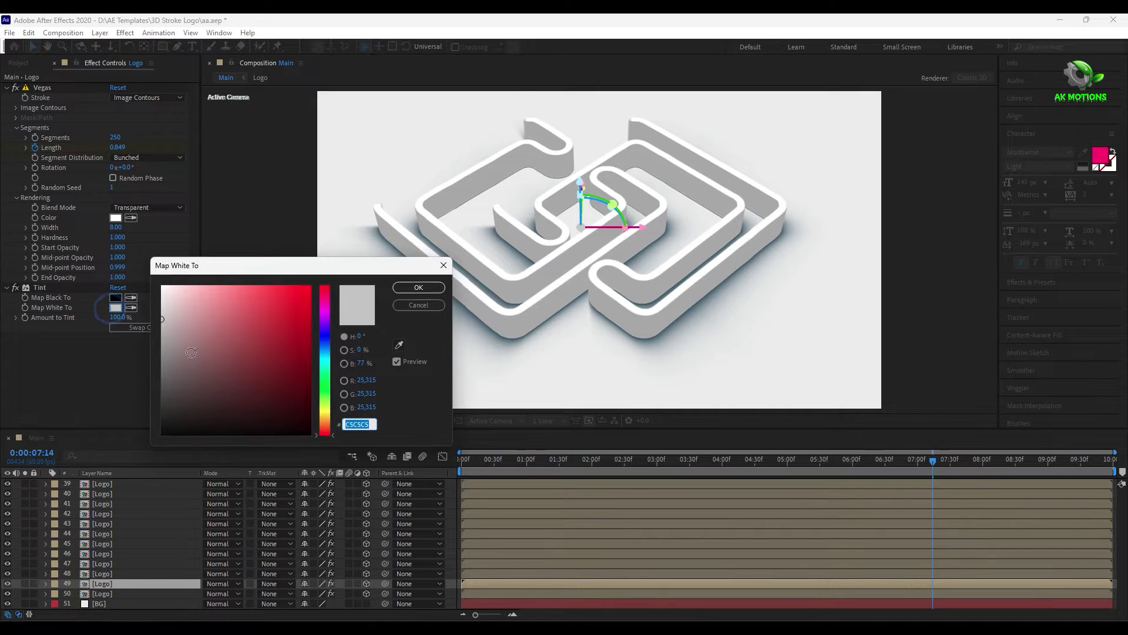
{"action": "left_click_drag", "start_coordinate": [170, 357], "coordinate": [127, 387]}
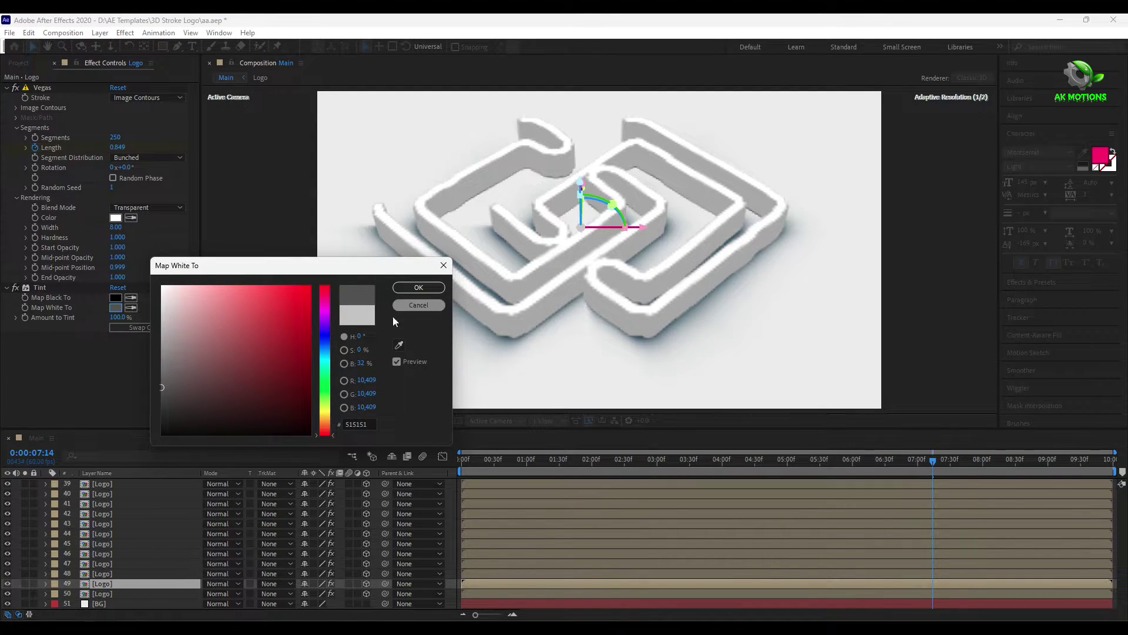
{"action": "left_click", "coordinate": [426, 286]}
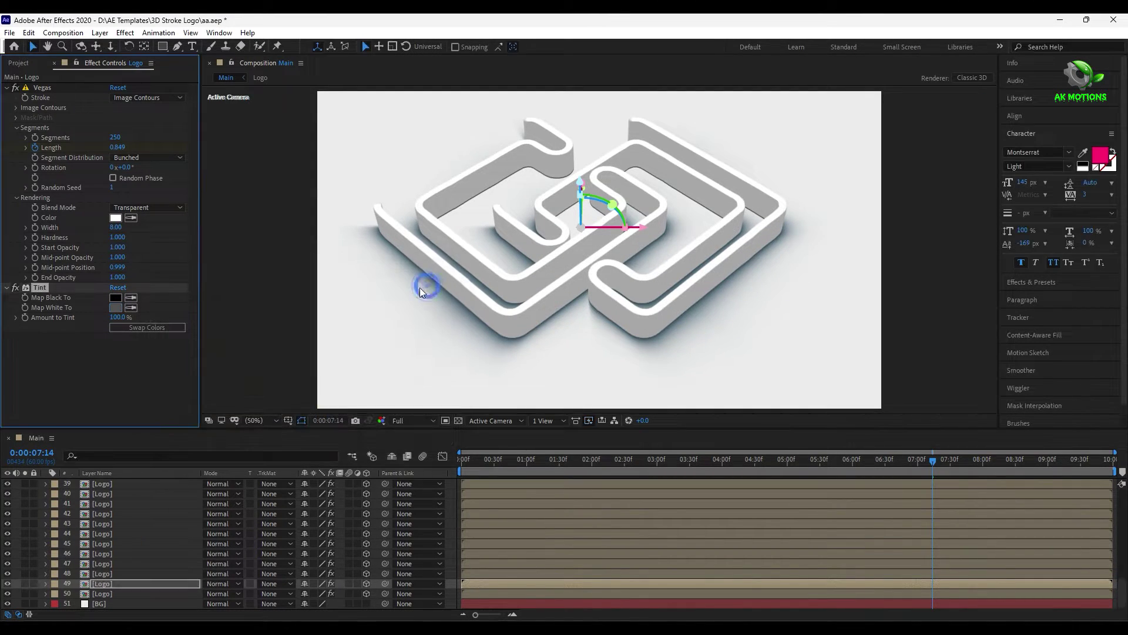
Step: Copy the CC Radial Fast Blur effect from Logo layer 50 to Logo layer 49
{"action": "left_click", "coordinate": [111, 592]}
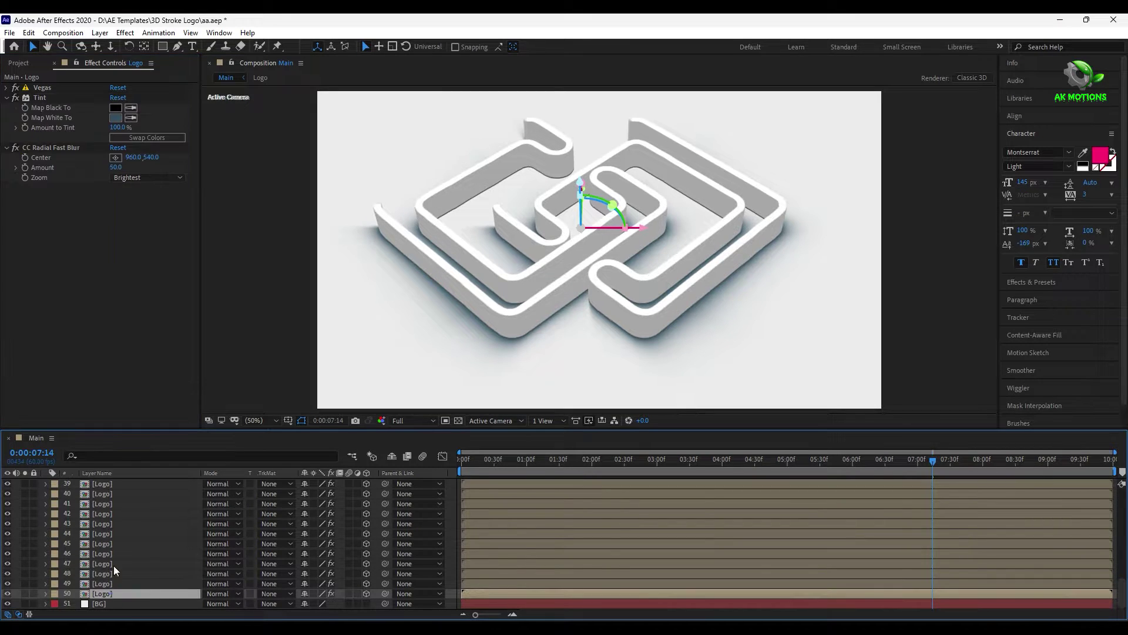
{"action": "left_click", "coordinate": [53, 147]}
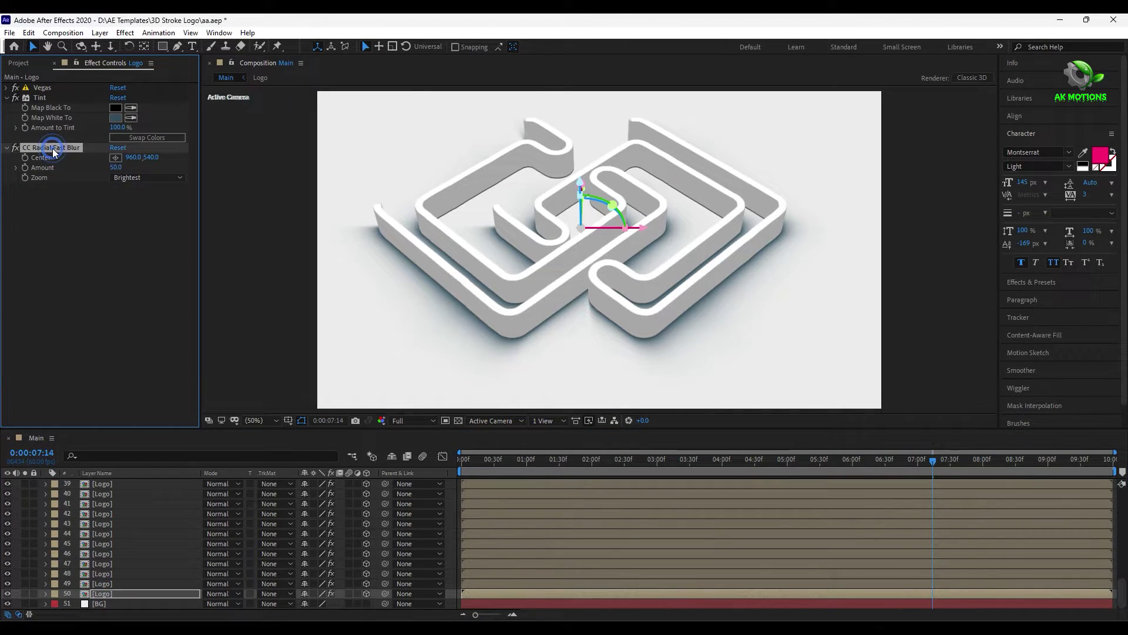
{"action": "key", "text": "w"}
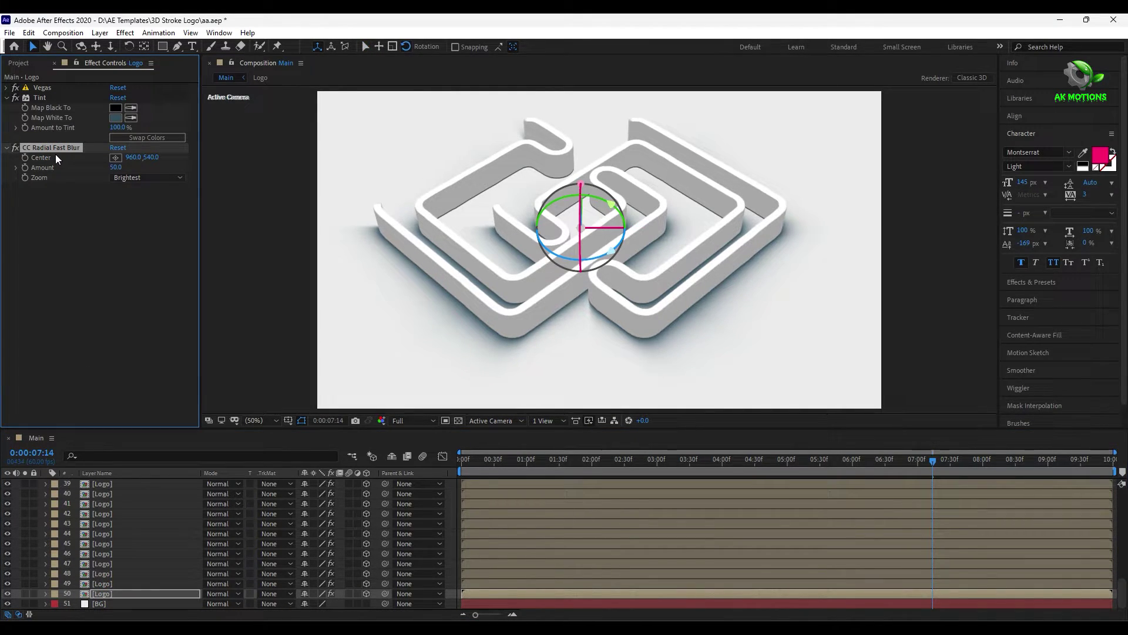
{"action": "left_click", "coordinate": [121, 583]}
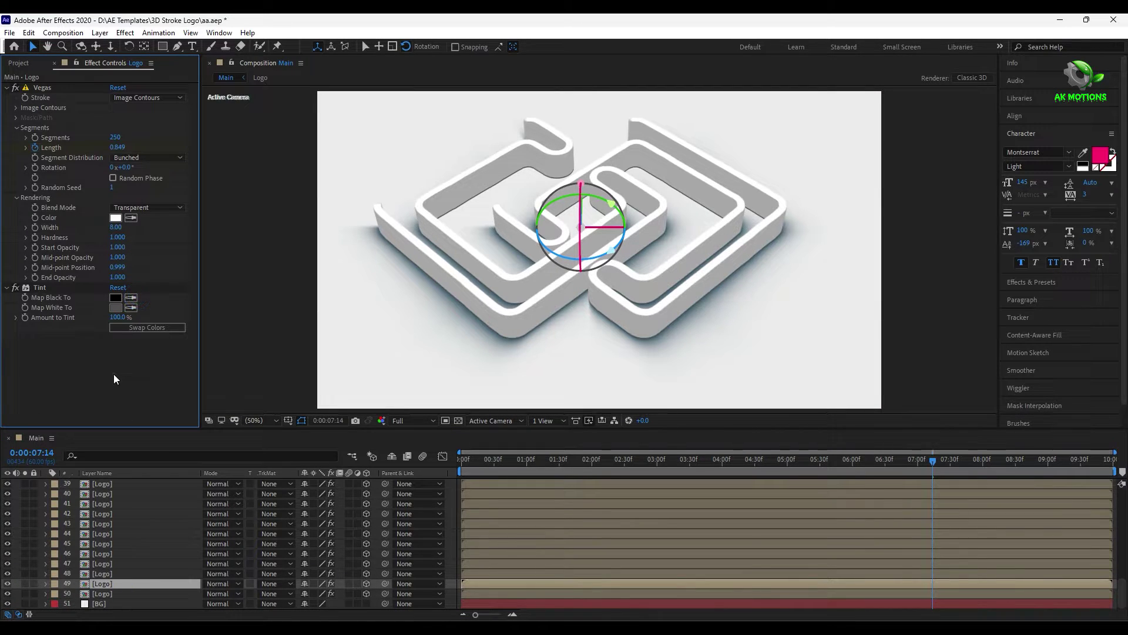
{"action": "key", "text": "ctrl+v"}
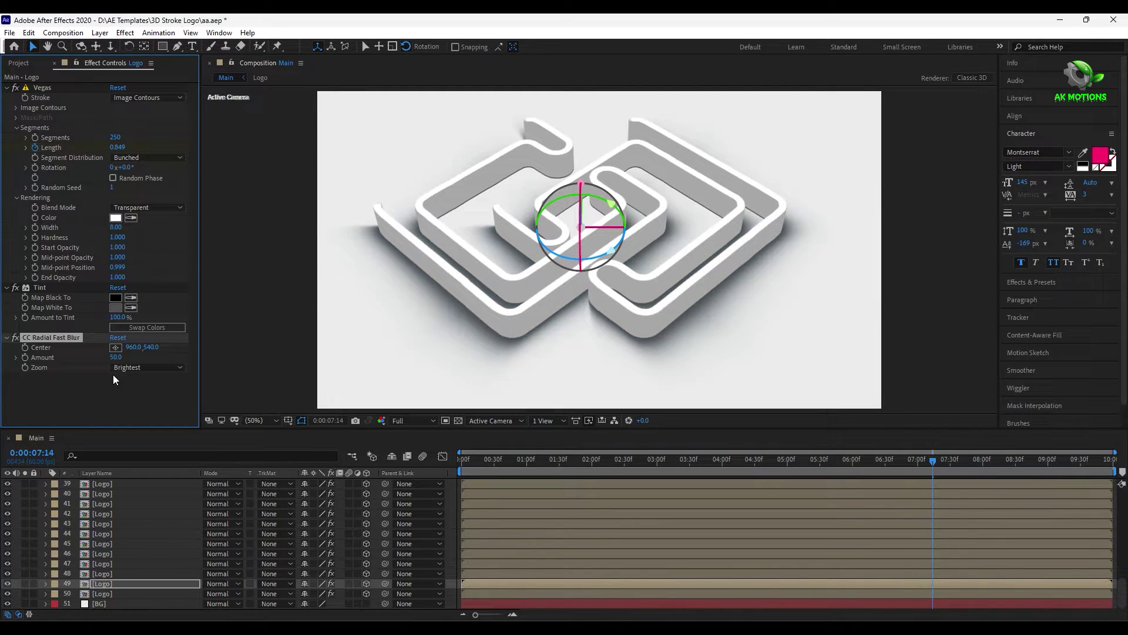
Step: Move to 0:00:07:09 and reset Camera 1's transform to its default front view
{"action": "left_click", "coordinate": [108, 595]}
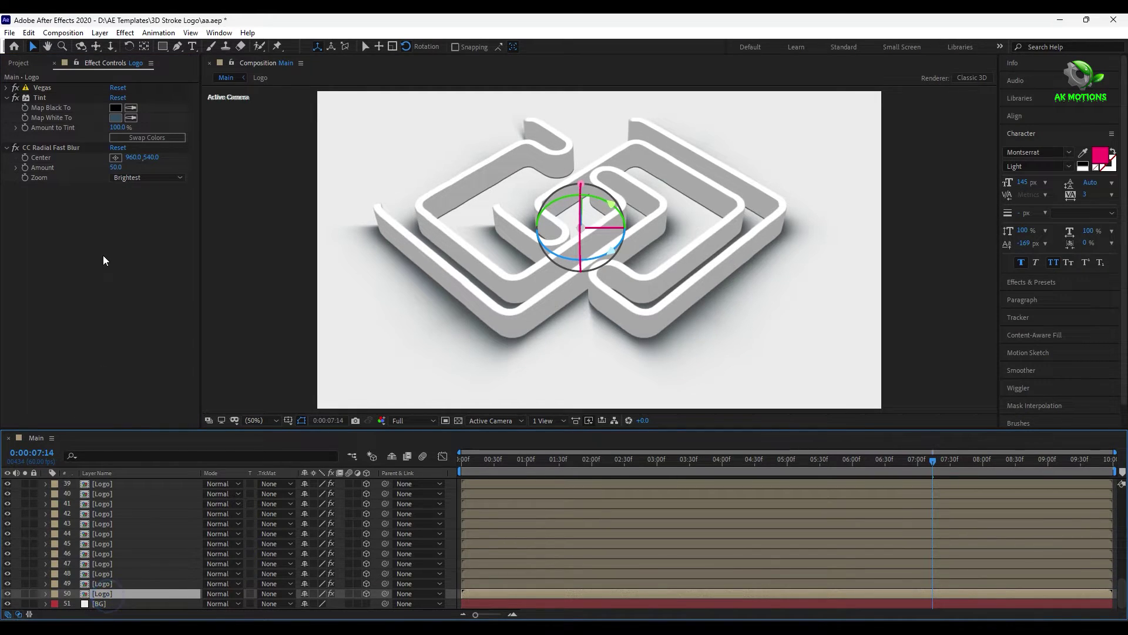
{"action": "left_click", "coordinate": [7, 99]}
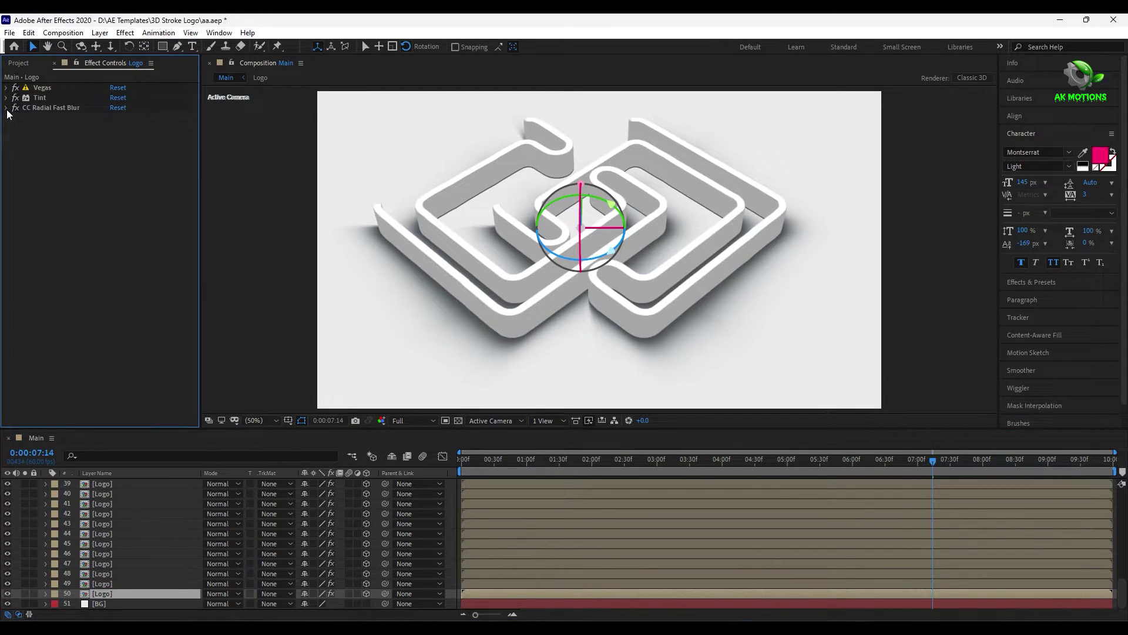
{"action": "left_click_drag", "start_coordinate": [927, 464], "coordinate": [927, 467]}
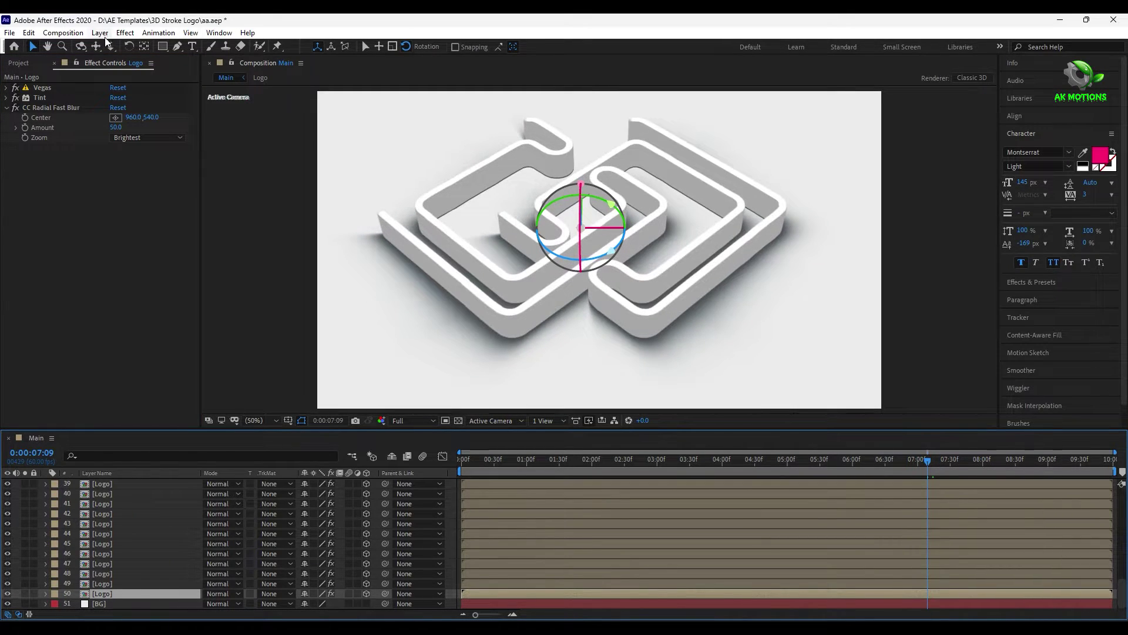
{"action": "scroll", "coordinate": [89, 518], "scroll_direction": "up", "scroll_amount": 10}
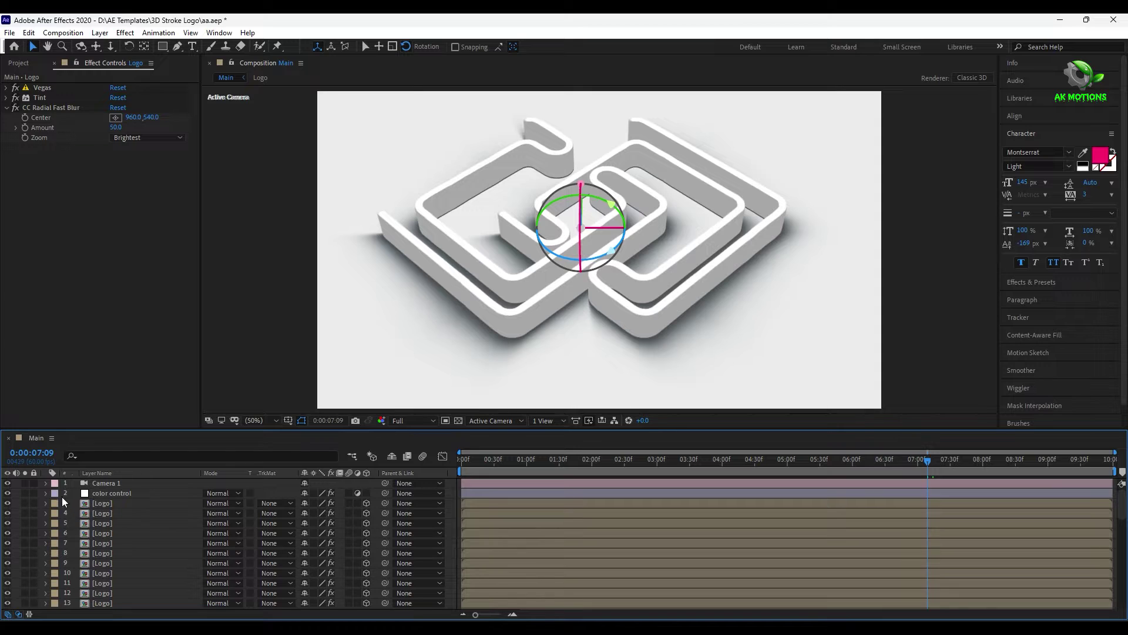
{"action": "left_click", "coordinate": [47, 483]}
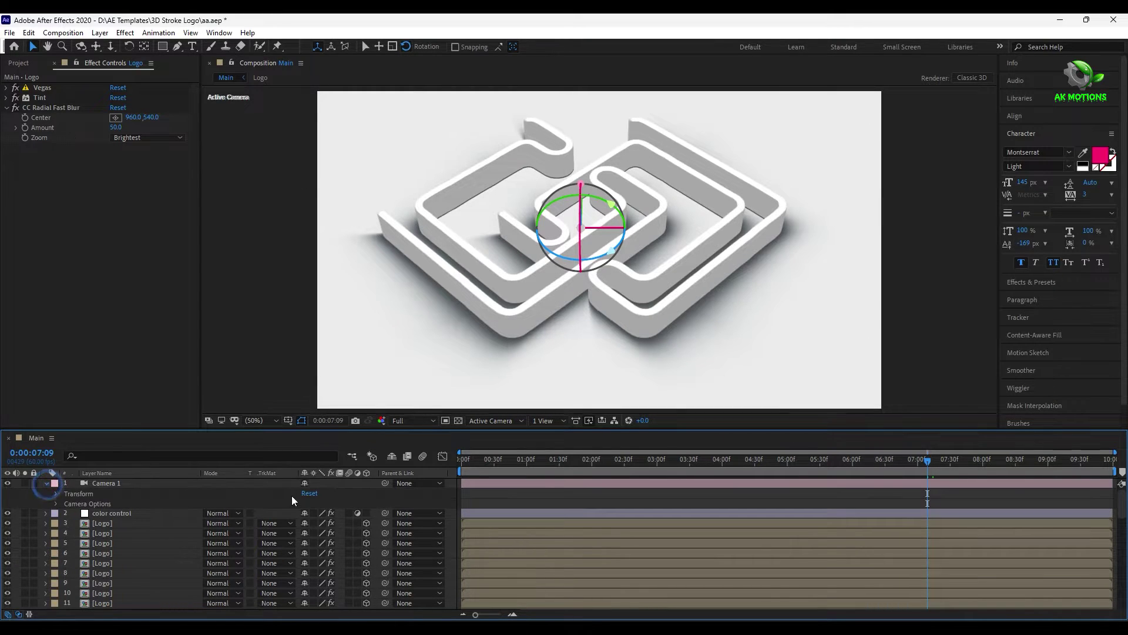
{"action": "left_click", "coordinate": [308, 493]}
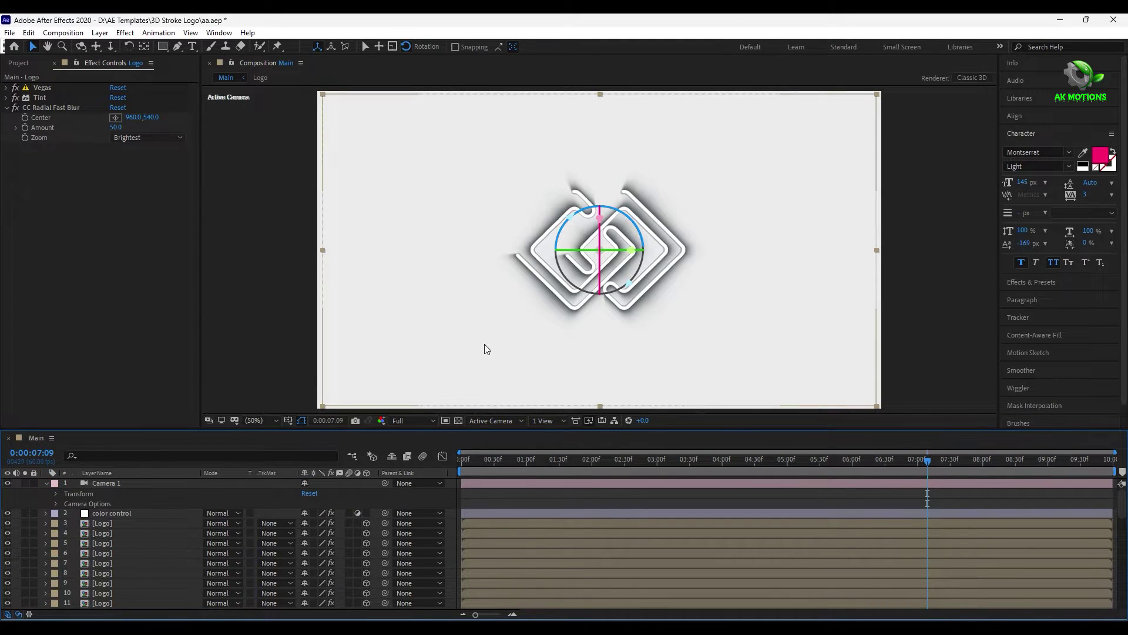
Step: Keyframe the CC Radial Fast Blur Center on Logo layer 50 at 0:00:07:09, placed upper left of the logo at about 338.6, 236.4
{"action": "left_click", "coordinate": [94, 171]}
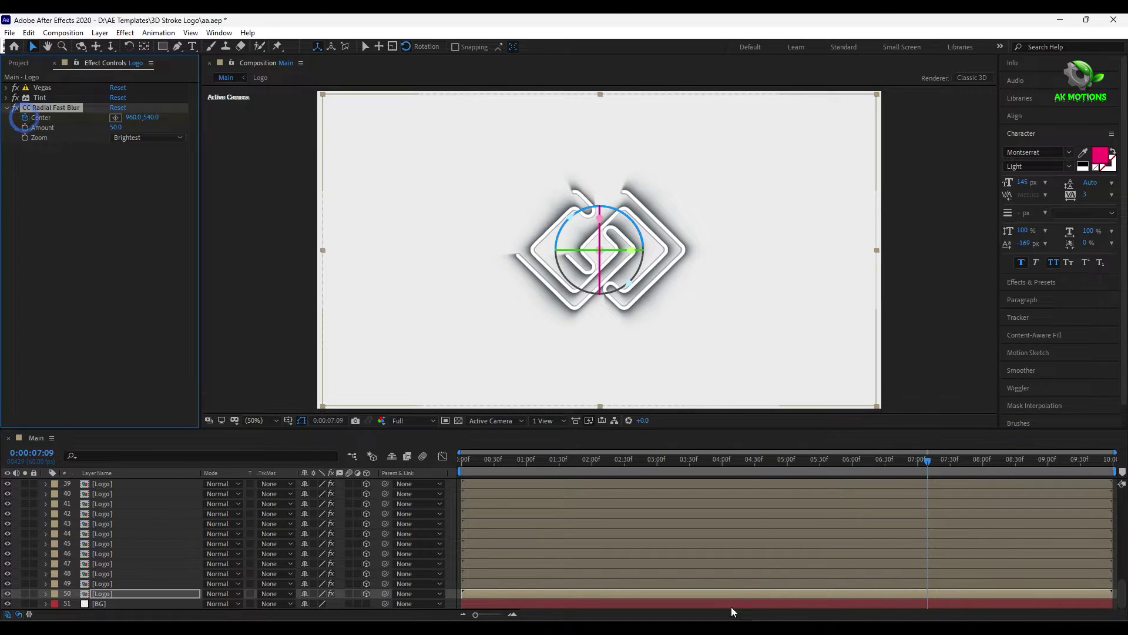
{"action": "key", "text": "u"}
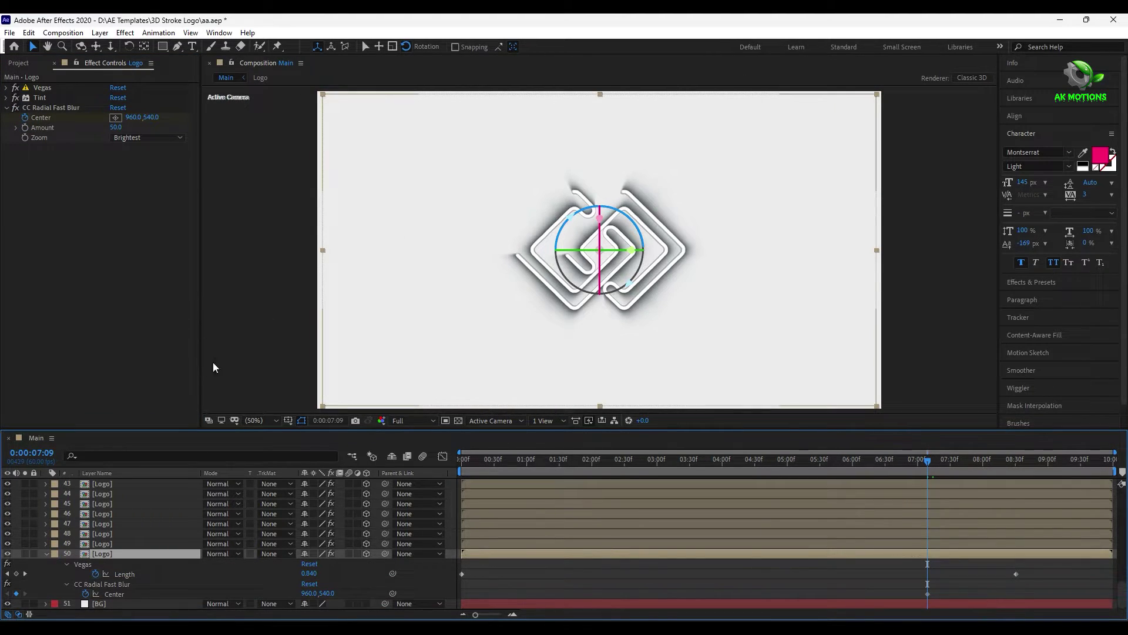
{"action": "left_click", "coordinate": [343, 512]}
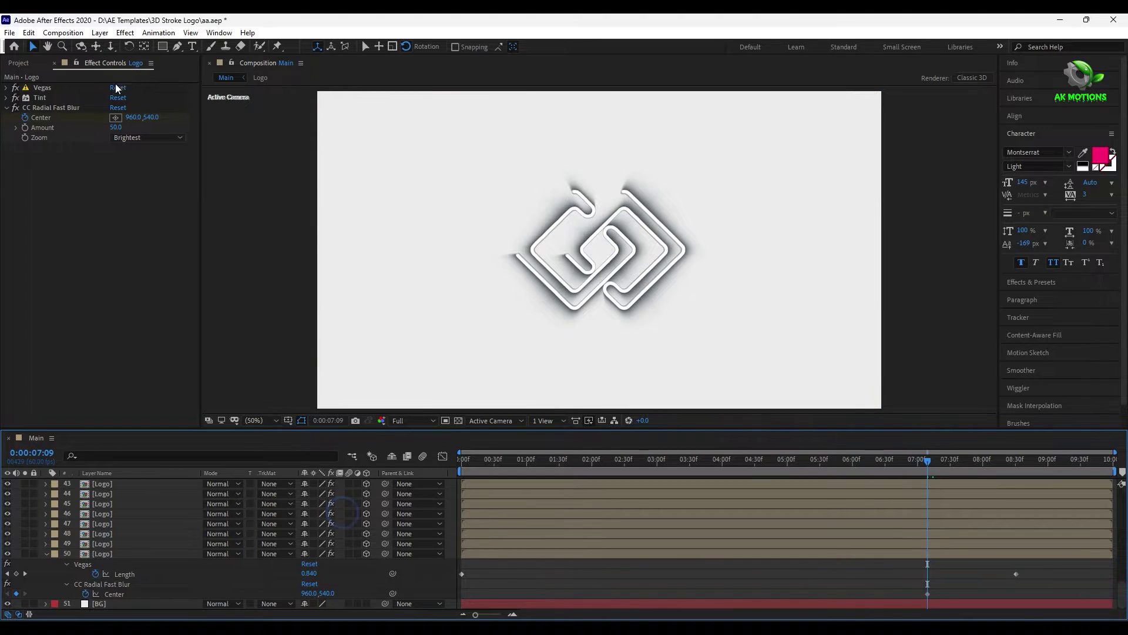
{"action": "left_click", "coordinate": [116, 117]}
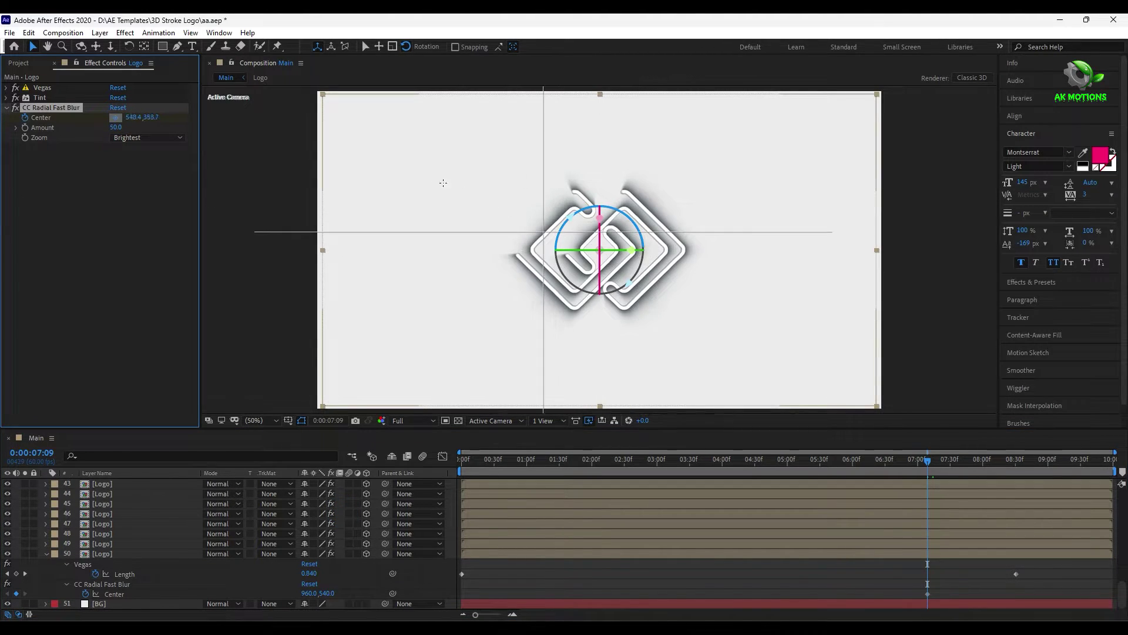
{"action": "left_click", "coordinate": [420, 163]}
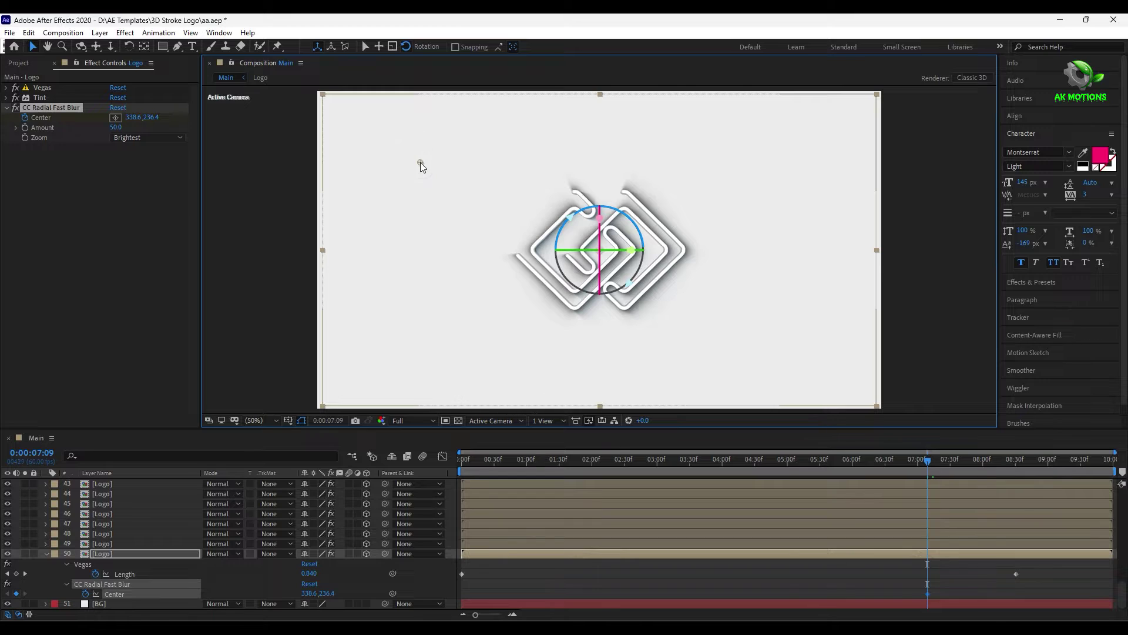
Step: At 0:00:09:59, move layer 50's blur Center to the lower right of the logo, about 1783.1, 841.6
{"action": "left_click_drag", "start_coordinate": [997, 467], "coordinate": [1113, 466]}
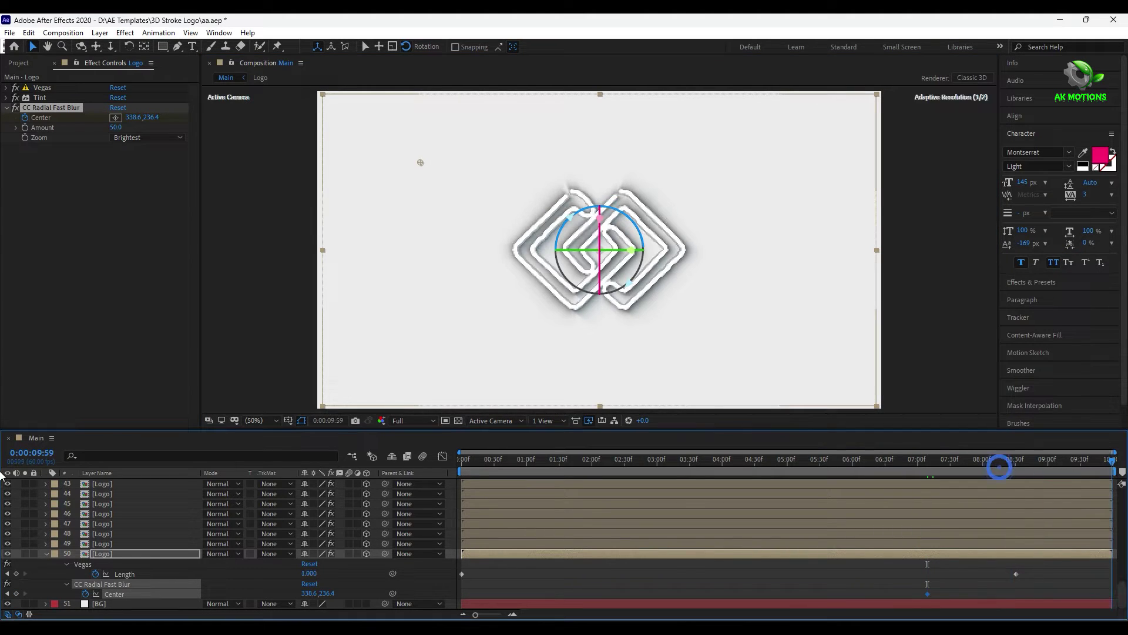
{"action": "left_click_drag", "start_coordinate": [421, 163], "coordinate": [483, 169]}
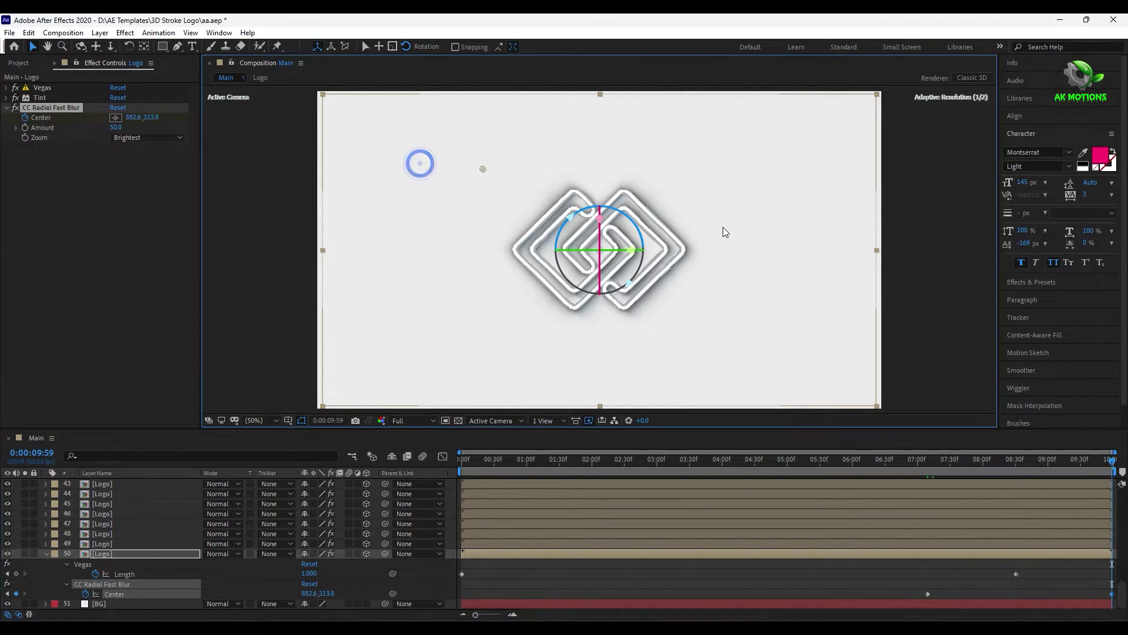
{"action": "left_click_drag", "start_coordinate": [723, 229], "coordinate": [838, 339]}
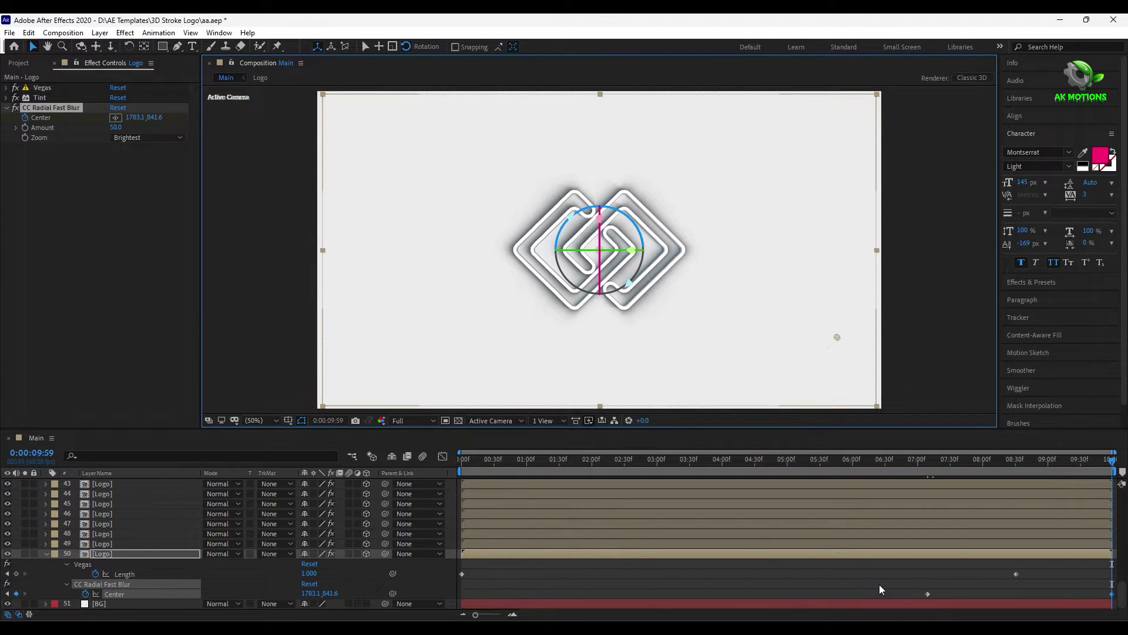
Step: Apply Easy Ease to both of layer 50's blur Center keyframes, review the shadow movement and collapse the layer's properties
{"action": "left_click_drag", "start_coordinate": [908, 576], "coordinate": [1123, 608]}
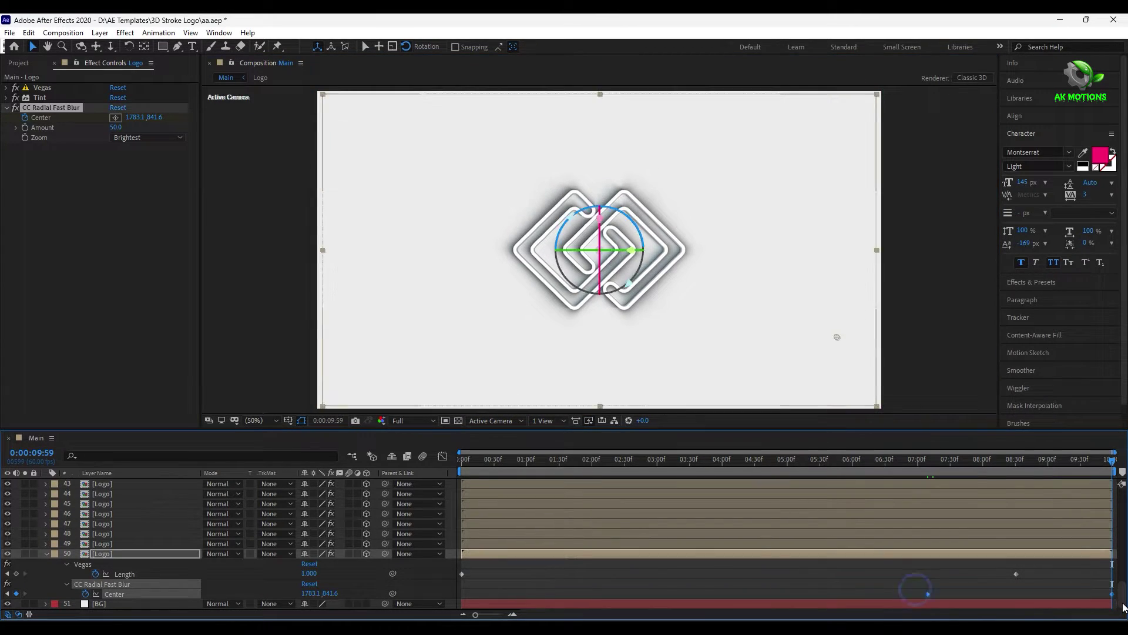
{"action": "right_click", "coordinate": [928, 594]}
{"action": "mouse_move", "coordinate": [963, 582]}
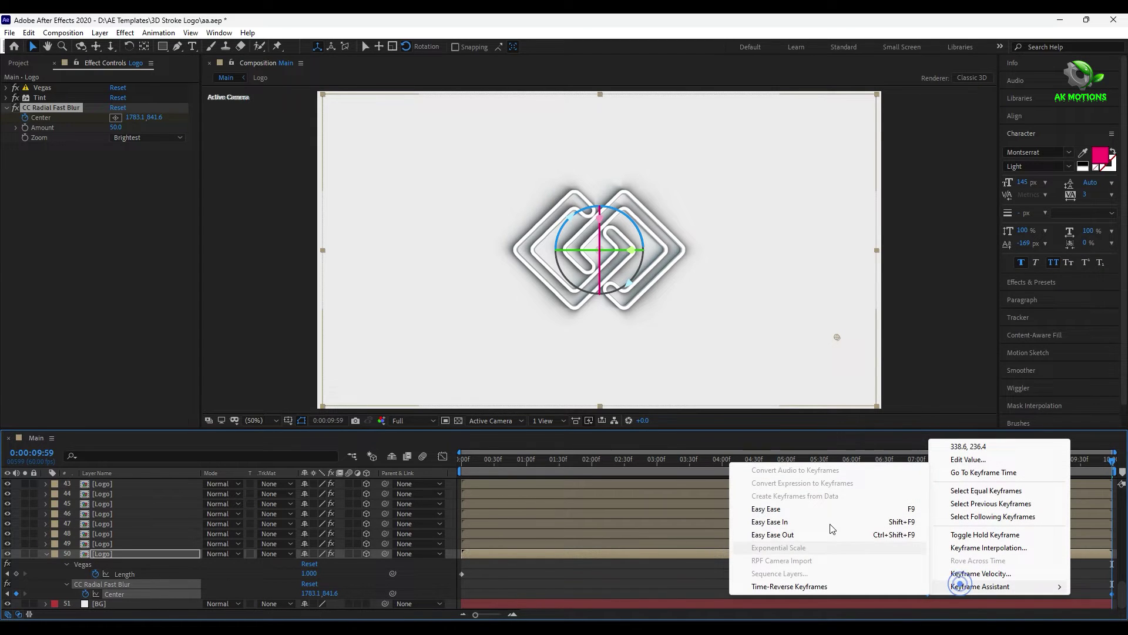
{"action": "left_click", "coordinate": [781, 511]}
{"action": "left_click", "coordinate": [851, 573]}
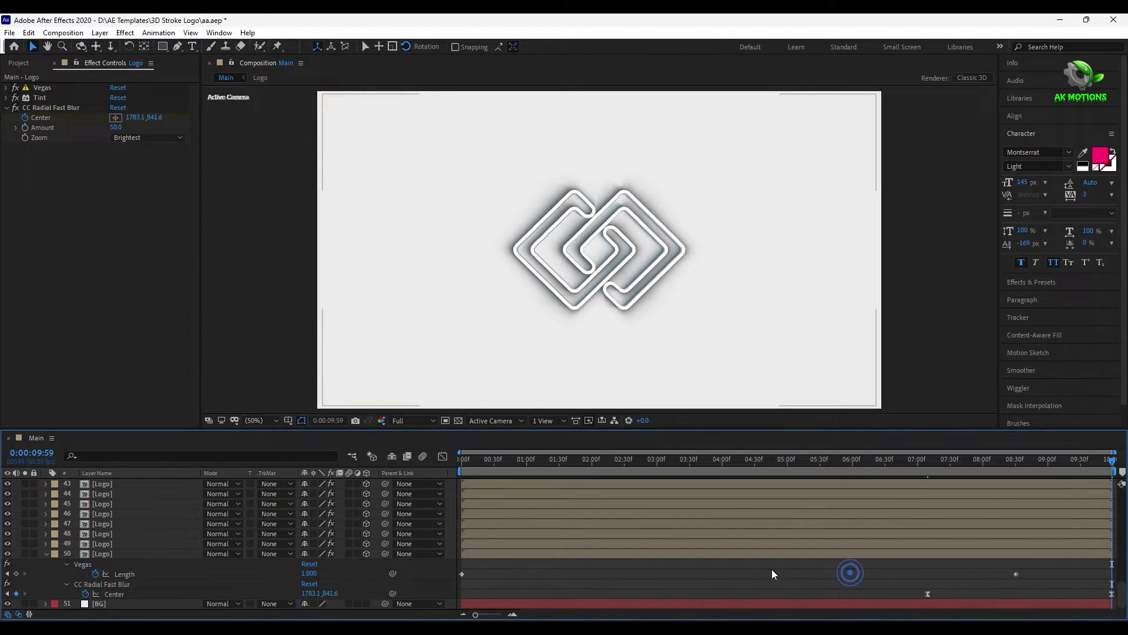
{"action": "left_click", "coordinate": [955, 460]}
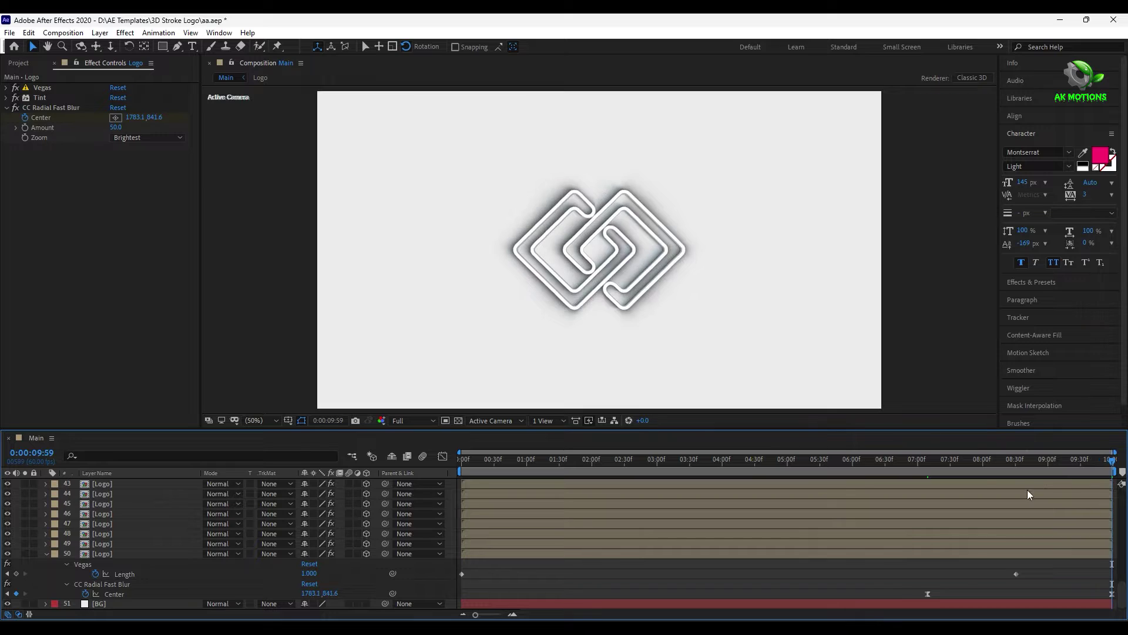
{"action": "left_click_drag", "start_coordinate": [910, 494], "coordinate": [978, 493]}
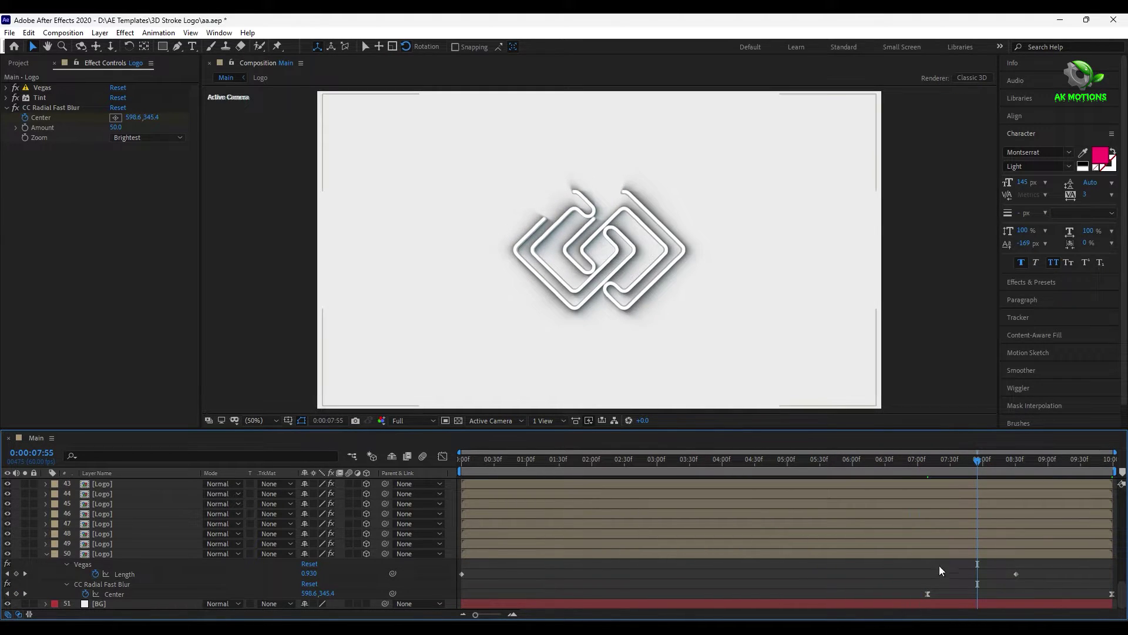
{"action": "left_click", "coordinate": [7, 594]}
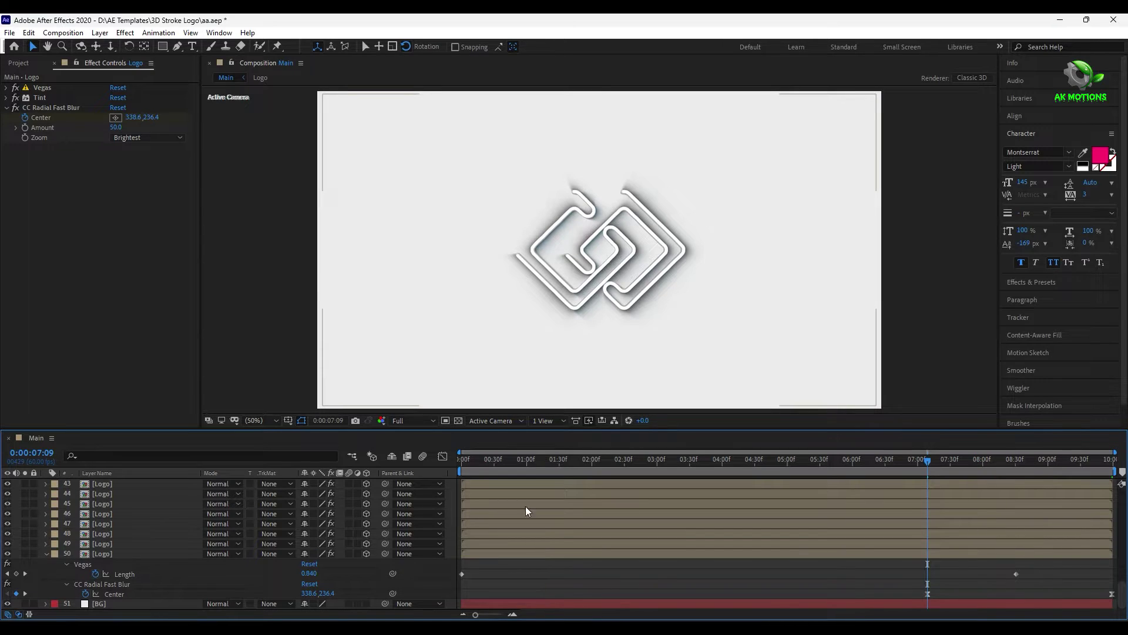
{"action": "left_click", "coordinate": [47, 555]}
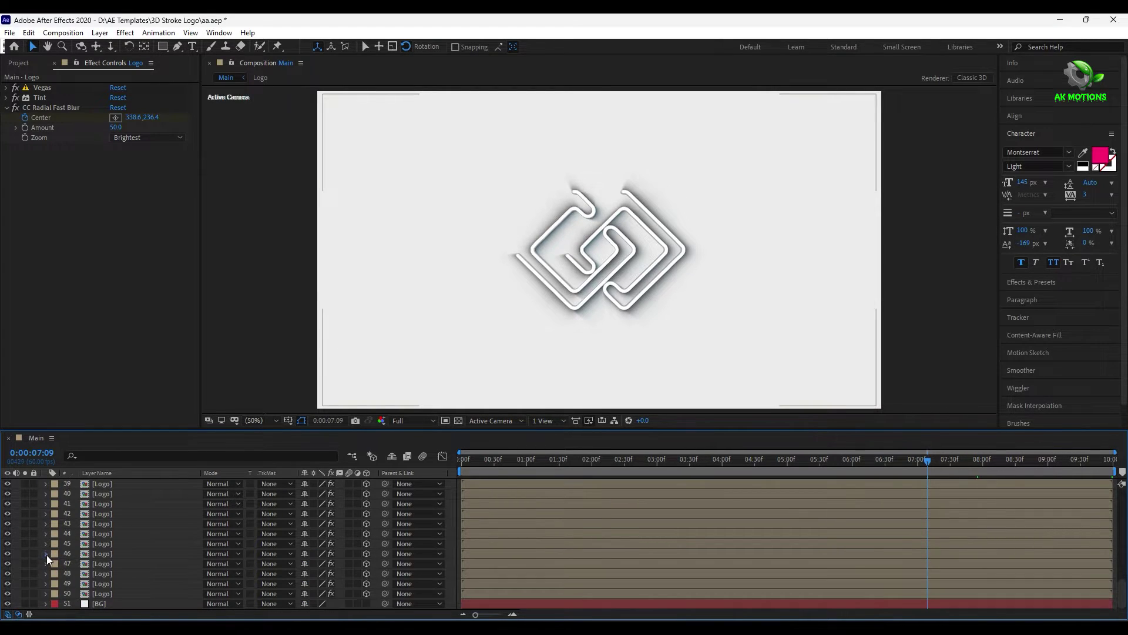
Step: Add Point of Interest and Position keyframes to Camera 1 at 0:00:00:00 and show only its keyframed properties
{"action": "scroll", "coordinate": [146, 556], "scroll_direction": "up", "scroll_amount": 10}
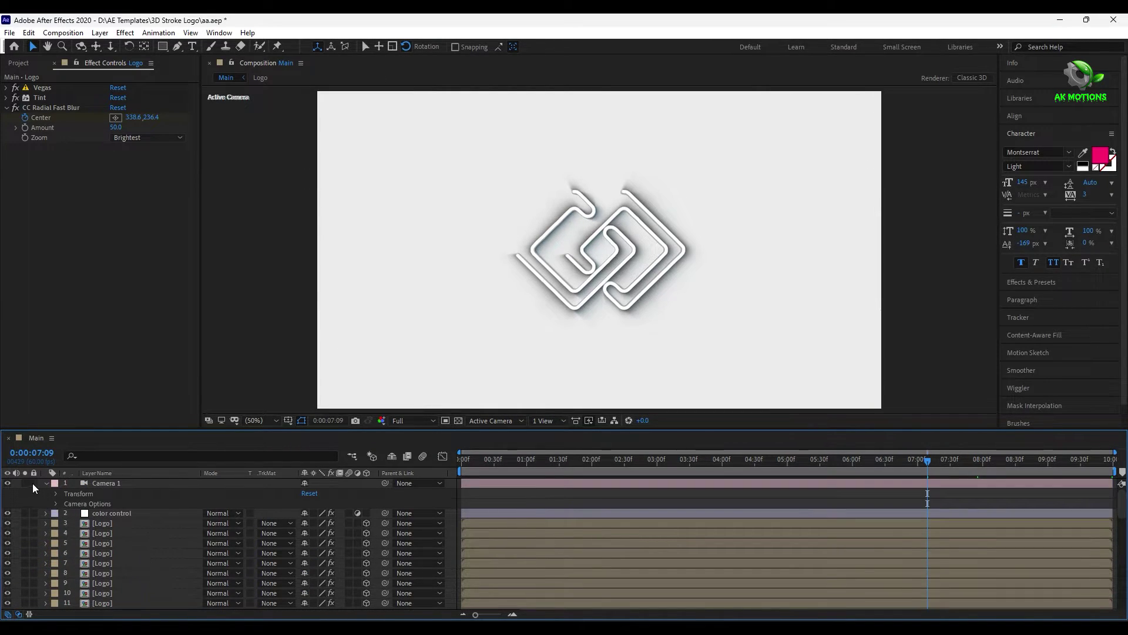
{"action": "left_click", "coordinate": [44, 485]}
{"action": "left_click", "coordinate": [38, 486]}
{"action": "key", "text": "Home"}
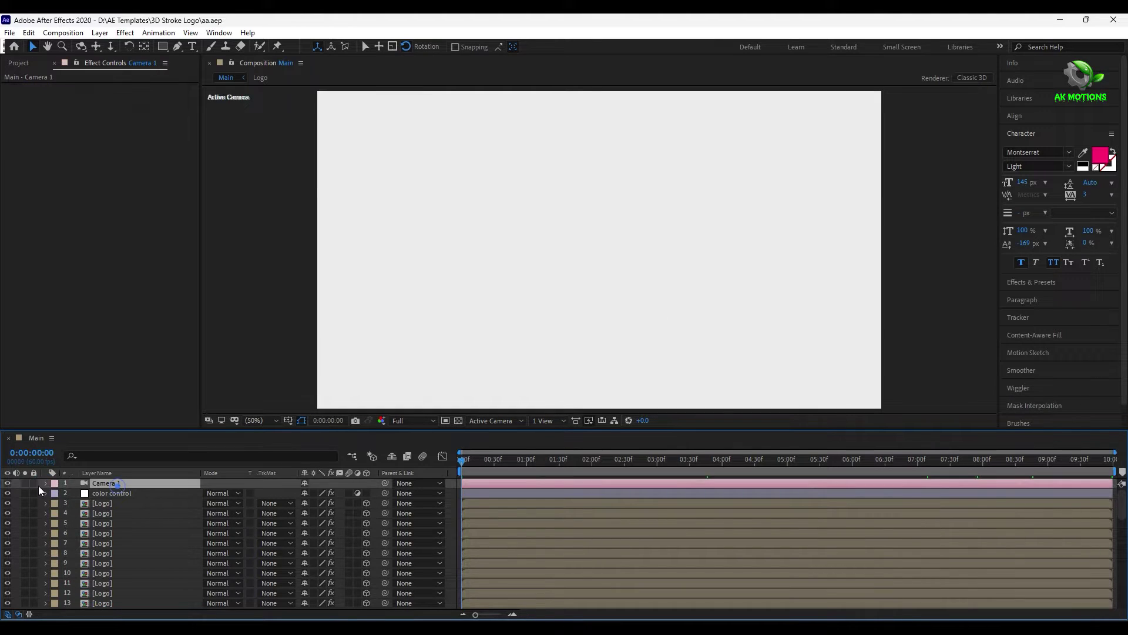
{"action": "left_click", "coordinate": [45, 485]}
{"action": "left_click", "coordinate": [55, 494]}
{"action": "left_click", "coordinate": [85, 502]}
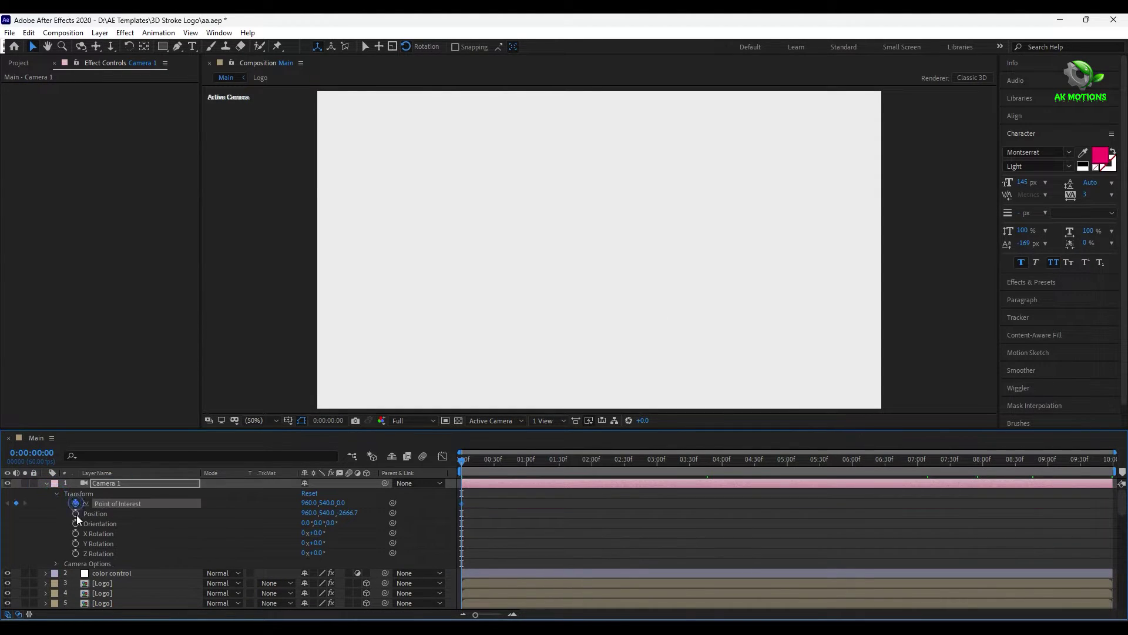
{"action": "left_click", "coordinate": [123, 485]}
{"action": "key", "text": "u"}
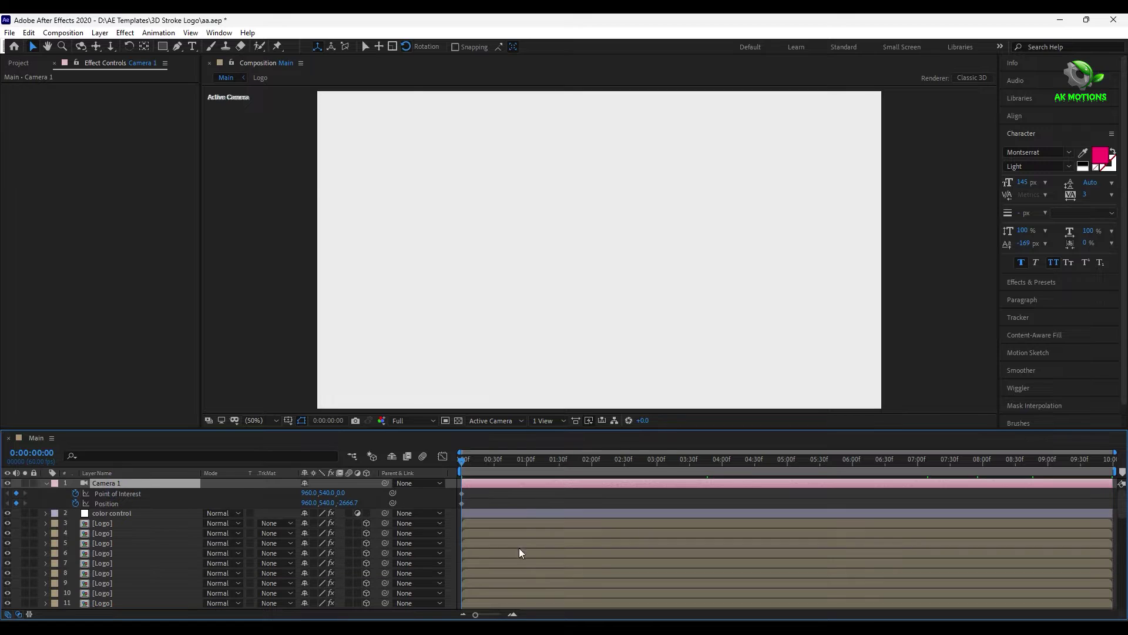
Step: At 0:00:02:17, dolly and orbit Camera 1 into a close, tilted view of the partly drawn logo strokes
{"action": "left_click_drag", "start_coordinate": [482, 463], "coordinate": [613, 482]}
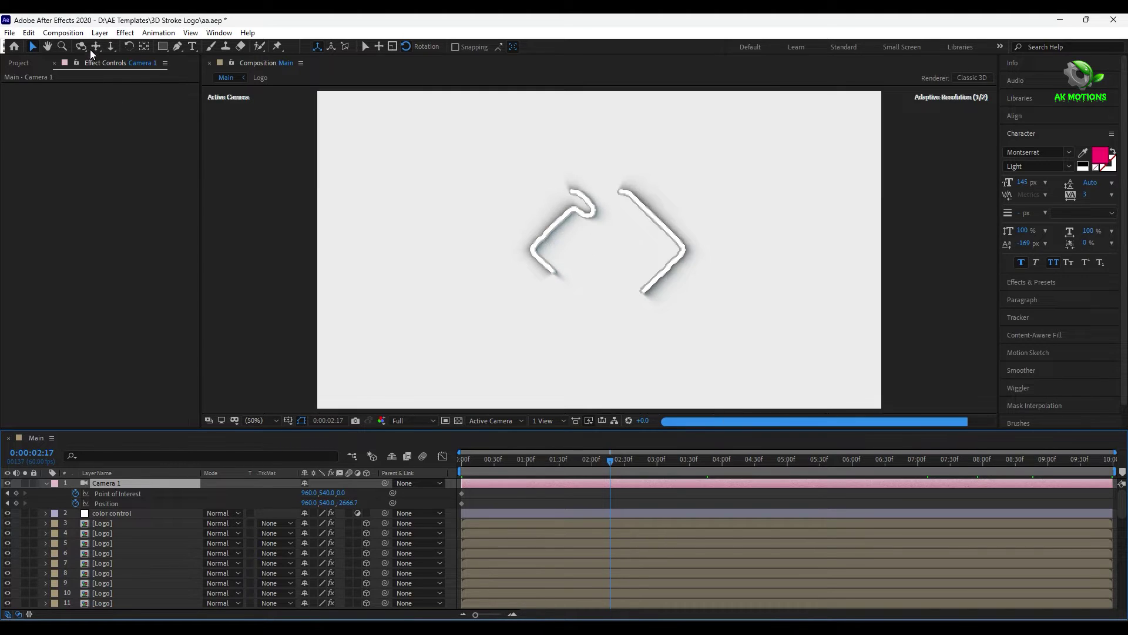
{"action": "left_click", "coordinate": [109, 46]}
{"action": "left_click_drag", "start_coordinate": [680, 241], "coordinate": [606, 156]}
{"action": "left_click_drag", "start_coordinate": [609, 110], "coordinate": [608, 56]}
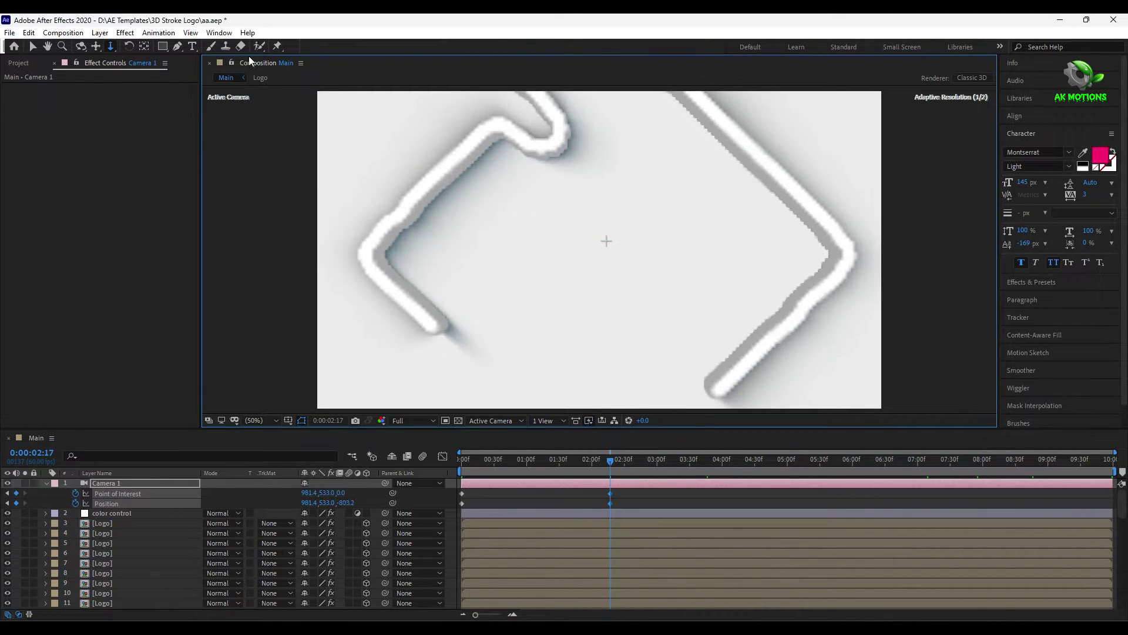
{"action": "left_click", "coordinate": [81, 46]}
{"action": "left_click_drag", "start_coordinate": [611, 247], "coordinate": [650, 182]}
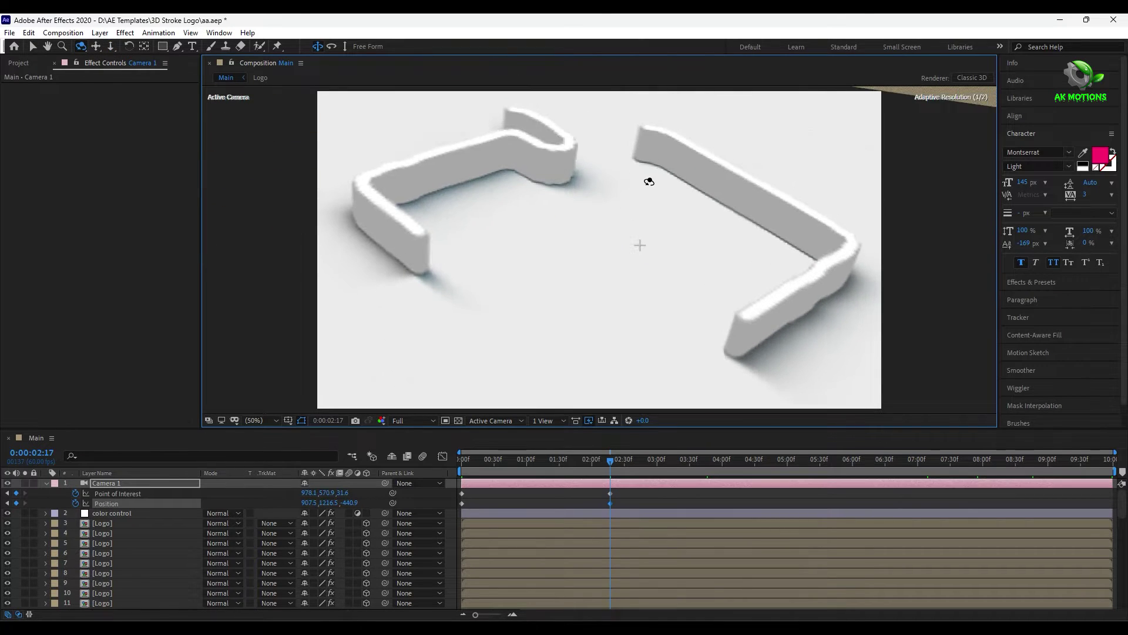
{"action": "left_click", "coordinate": [110, 46]}
{"action": "mouse_move", "coordinate": [612, 117]}
{"action": "left_mouse_down"}
{"action": "mouse_move", "coordinate": [611, 81]}
{"action": "mouse_move", "coordinate": [605, 114]}
{"action": "left_mouse_up"}
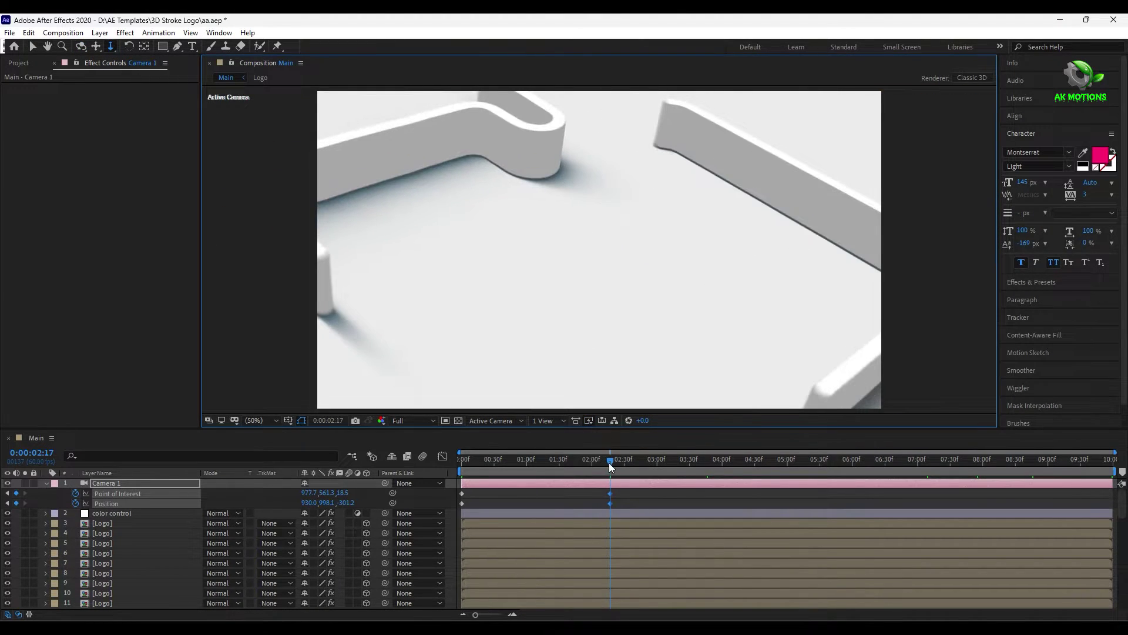
{"action": "scroll", "coordinate": [592, 350], "scroll_direction": "down", "scroll_amount": 5}
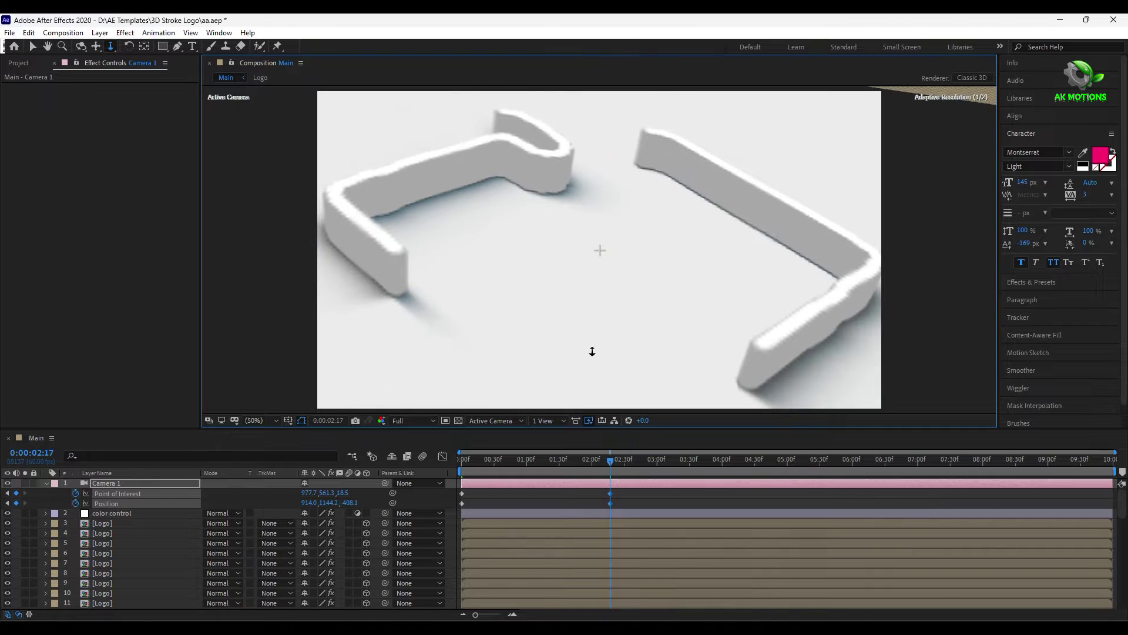
Step: Dolly Camera 1 closer at the composition start and move its first Point of Interest and Position keyframes to 0:00:00:42
{"action": "left_click_drag", "start_coordinate": [547, 457], "coordinate": [444, 479]}
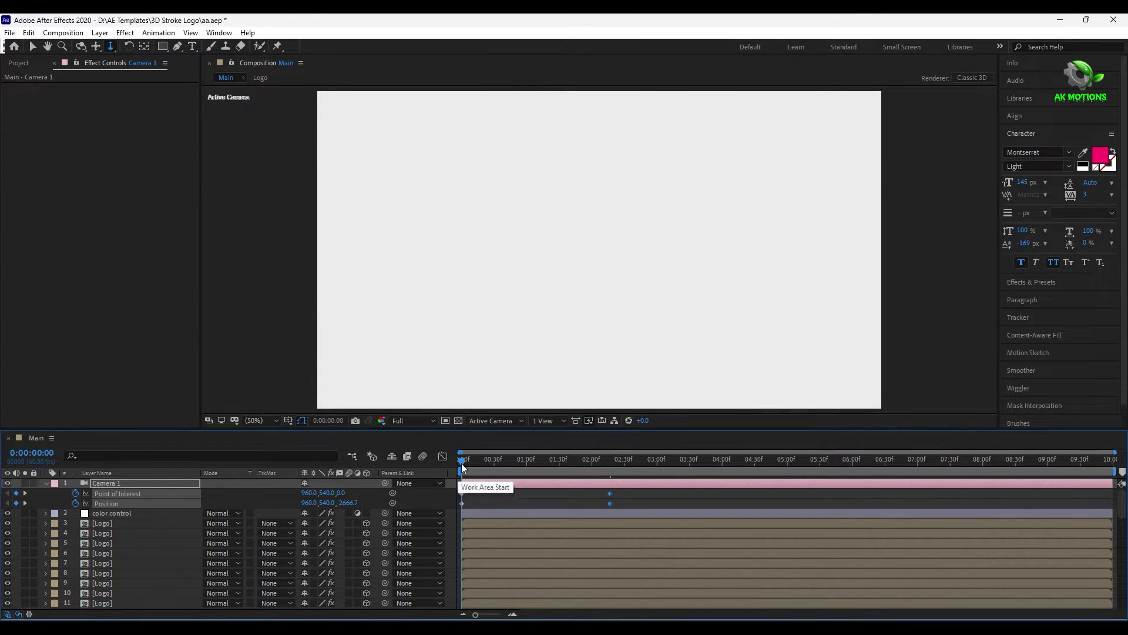
{"action": "scroll", "coordinate": [583, 224], "scroll_direction": "up", "scroll_amount": 5}
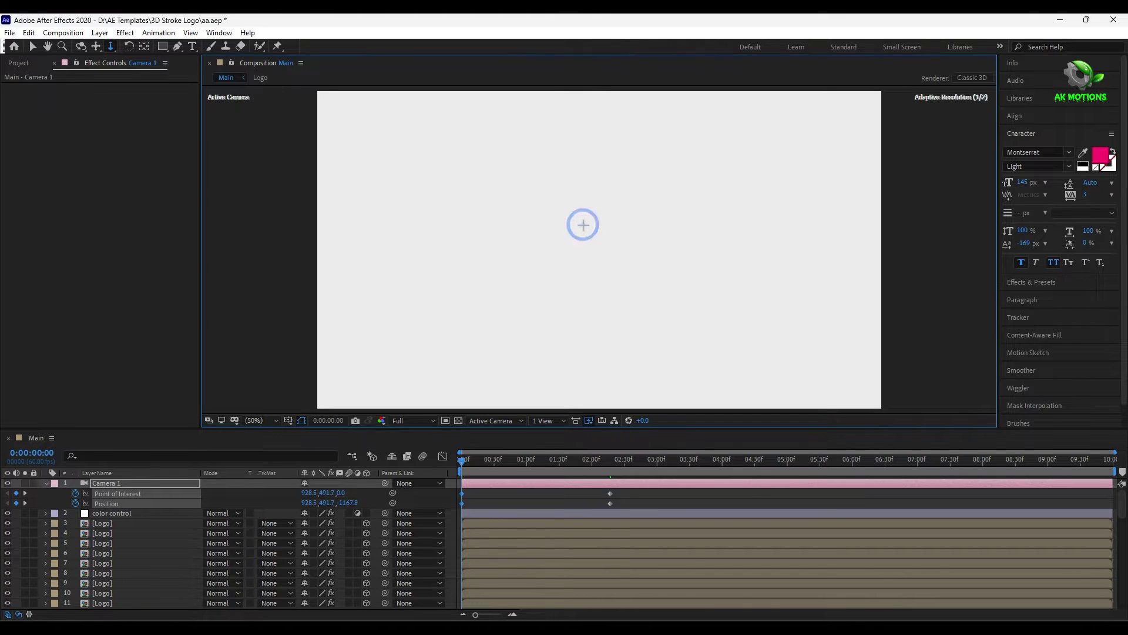
{"action": "left_click", "coordinate": [489, 454]}
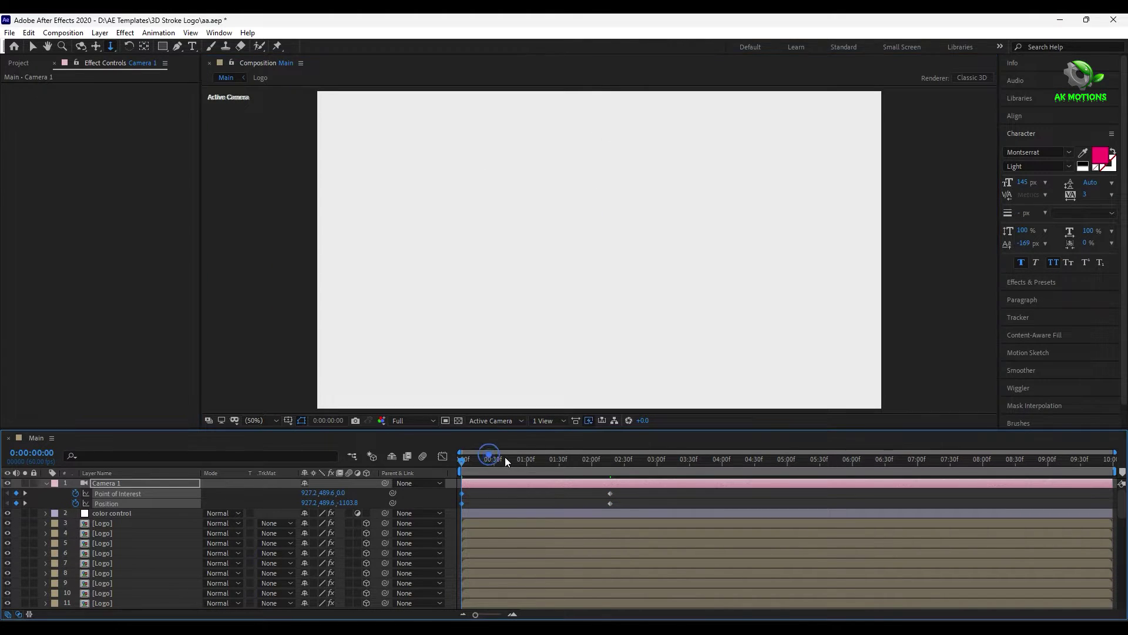
{"action": "mouse_move", "coordinate": [503, 462]}
{"action": "left_mouse_down"}
{"action": "mouse_move", "coordinate": [459, 507]}
{"action": "mouse_move", "coordinate": [508, 503]}
{"action": "left_mouse_up"}
{"action": "left_click", "coordinate": [25, 493]}
Step: At 0:00:00:42, orbit and dolly Camera 1 to a low close-up of the strokes, with Position about 1005.0, 821.6, -182.7
{"action": "key", "text": "c"}
{"action": "left_click_drag", "start_coordinate": [625, 224], "coordinate": [568, 159]}
{"action": "key", "text": "c"}
{"action": "left_click_drag", "start_coordinate": [493, 242], "coordinate": [564, 267]}
{"action": "key", "text": "c"}
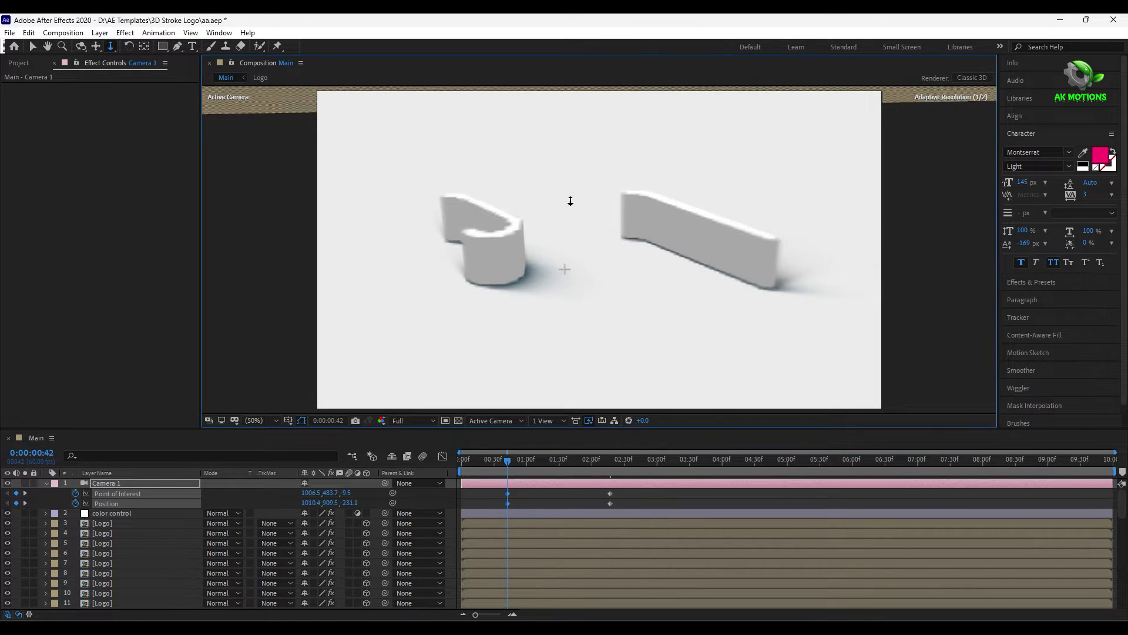
{"action": "left_click_drag", "start_coordinate": [569, 201], "coordinate": [564, 313]}
{"action": "left_click", "coordinate": [509, 495]}
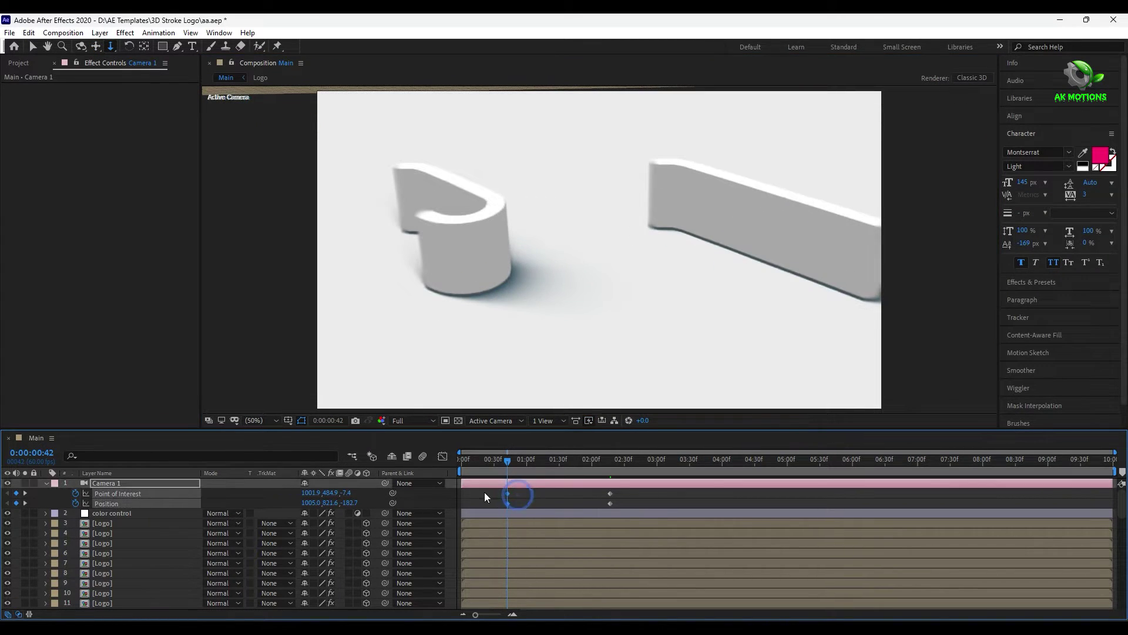
Step: Move Camera 1's first Point of Interest and Position keyframes to 0:00:00:00 and apply Easy Ease to all its keyframes
{"action": "left_click_drag", "start_coordinate": [508, 503], "coordinate": [461, 503]}
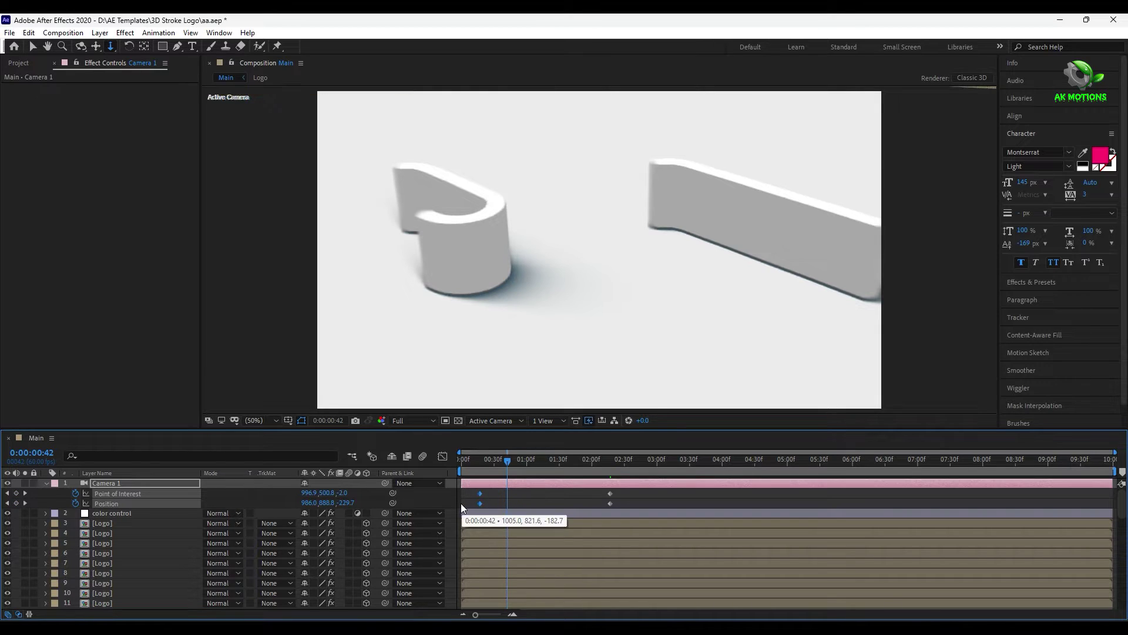
{"action": "left_click", "coordinate": [621, 497]}
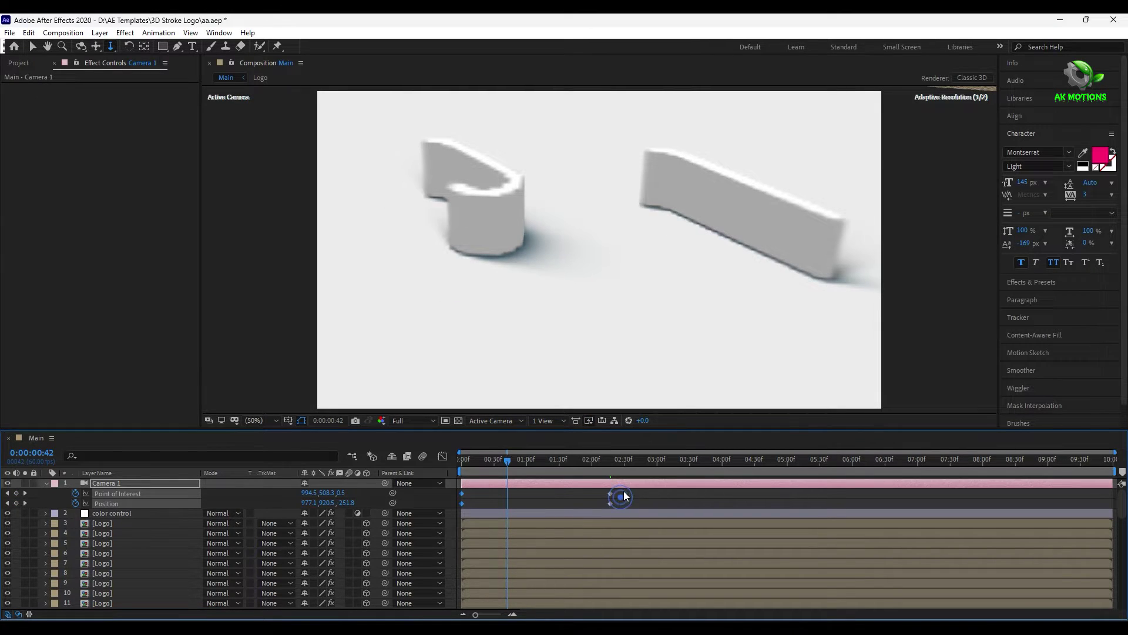
{"action": "left_click_drag", "start_coordinate": [624, 497], "coordinate": [445, 513]}
{"action": "right_click", "coordinate": [464, 494]}
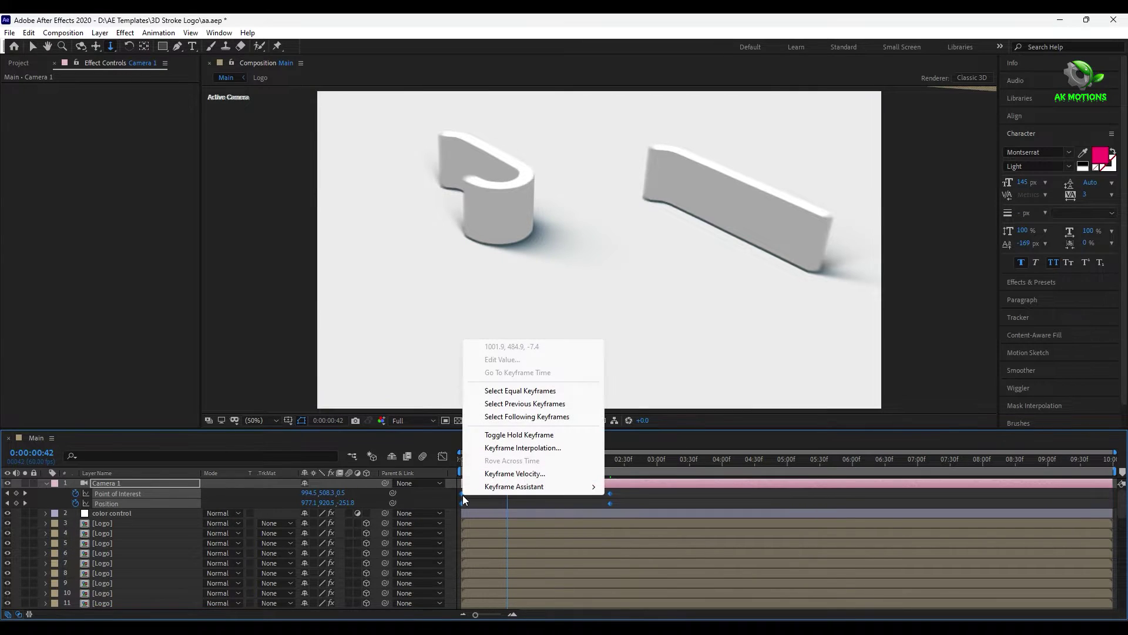
{"action": "mouse_move", "coordinate": [495, 490]}
{"action": "left_click", "coordinate": [651, 526]}
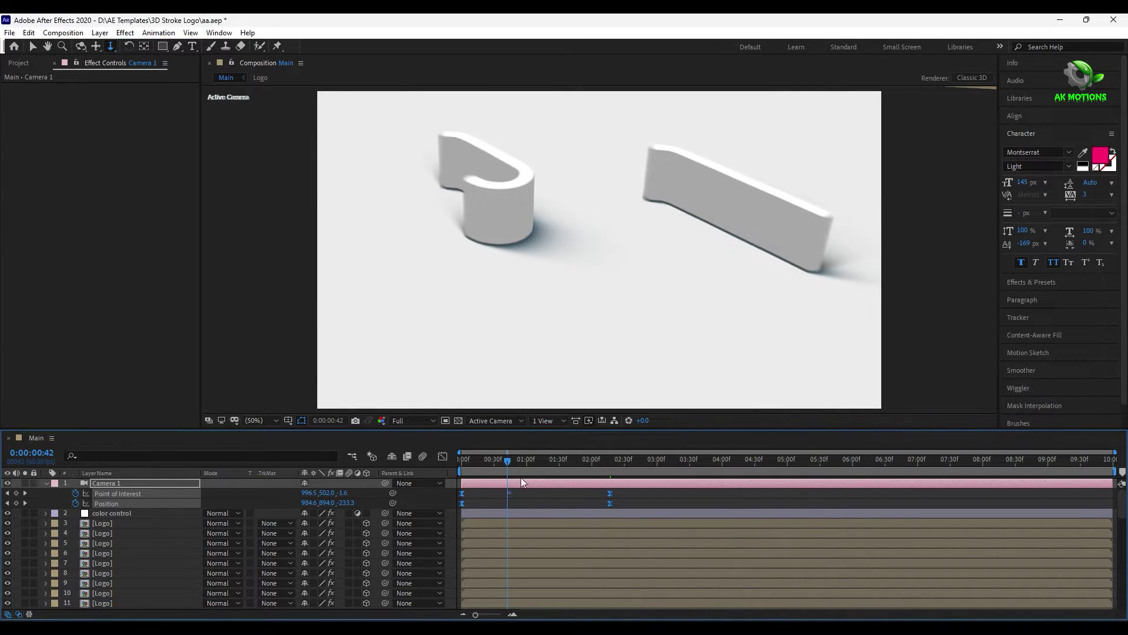
Step: At the 0:00:02:17 keyframe, orbit Camera 1 to a low view across the strokes, with Position about 997.1, 1292.5, -175.6, and preview the move
{"action": "left_click", "coordinate": [573, 465]}
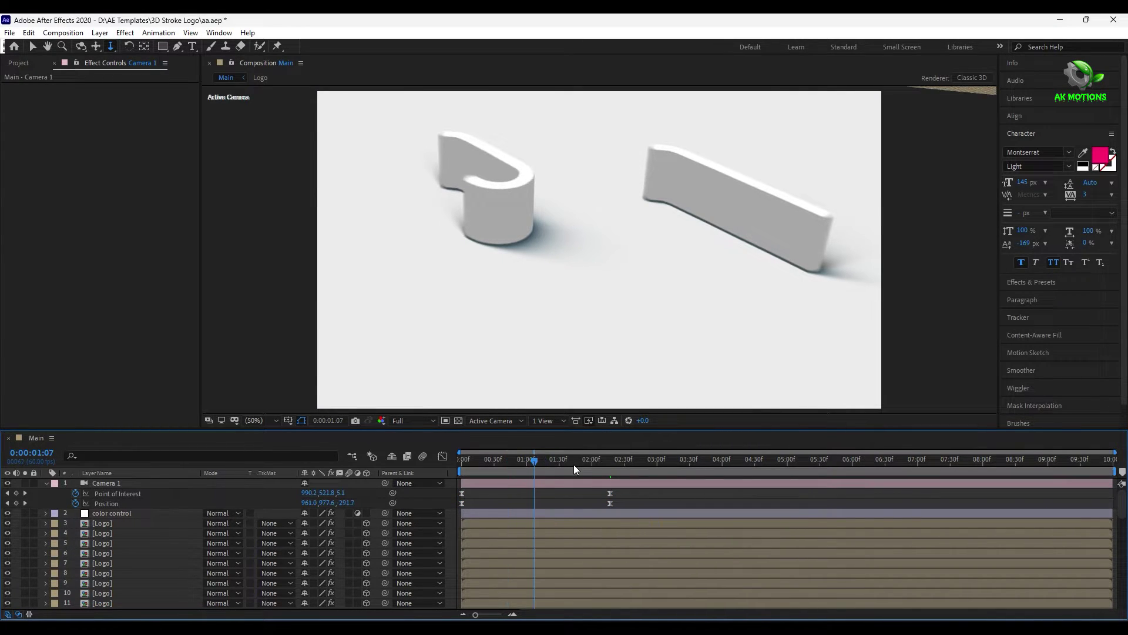
{"action": "left_click", "coordinate": [605, 463]}
{"action": "left_click", "coordinate": [25, 494]}
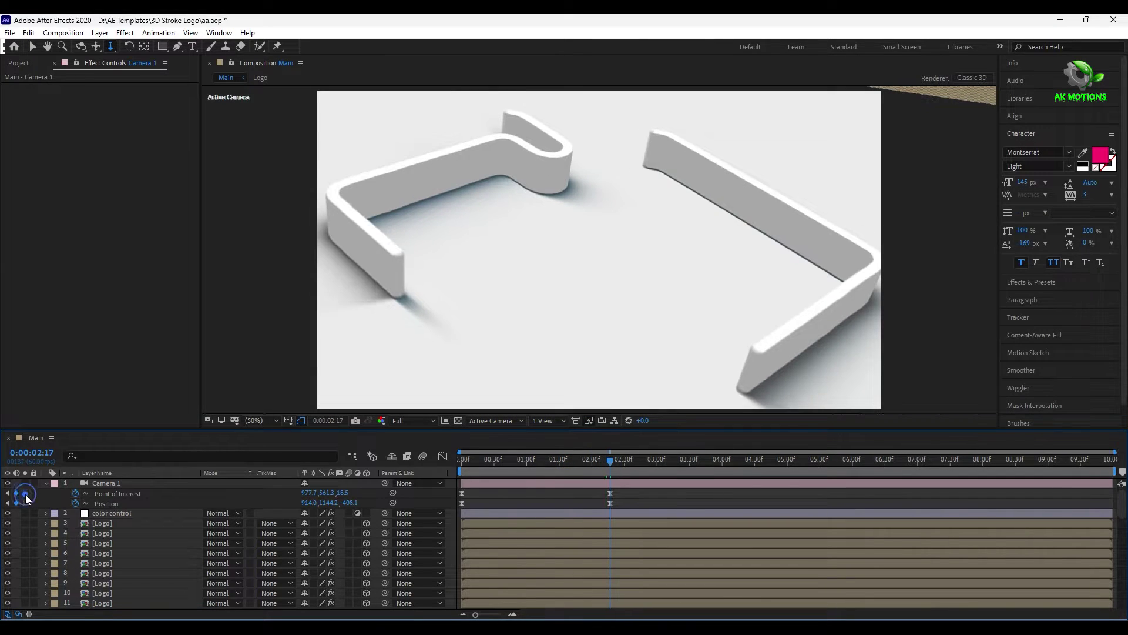
{"action": "left_click", "coordinate": [81, 46]}
{"action": "left_click_drag", "start_coordinate": [705, 324], "coordinate": [690, 297]}
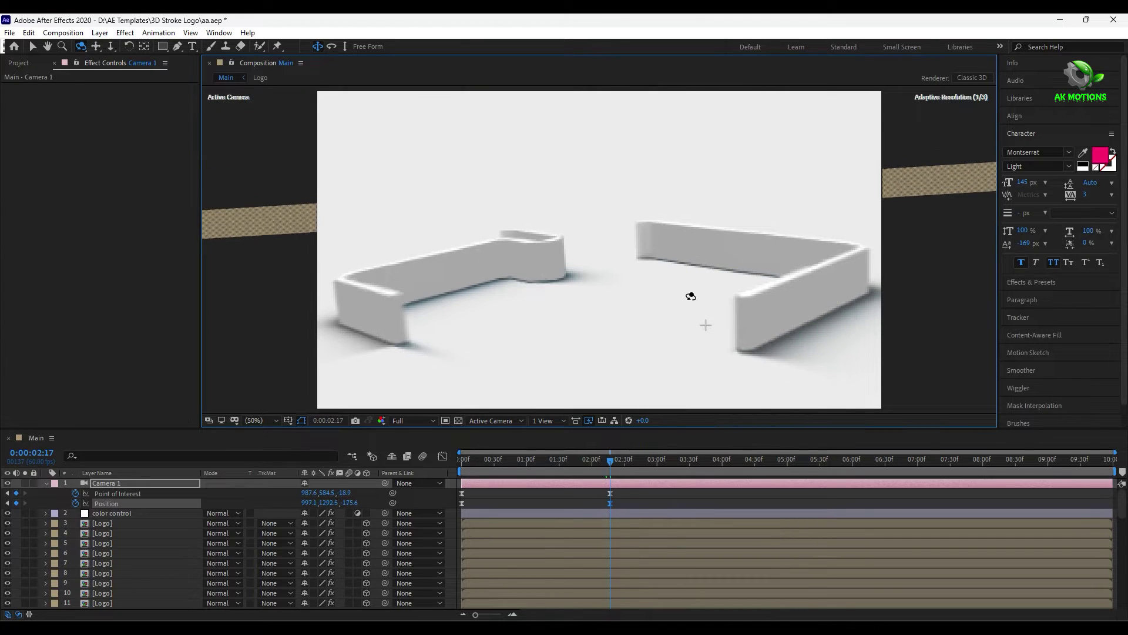
{"action": "left_click", "coordinate": [466, 465]}
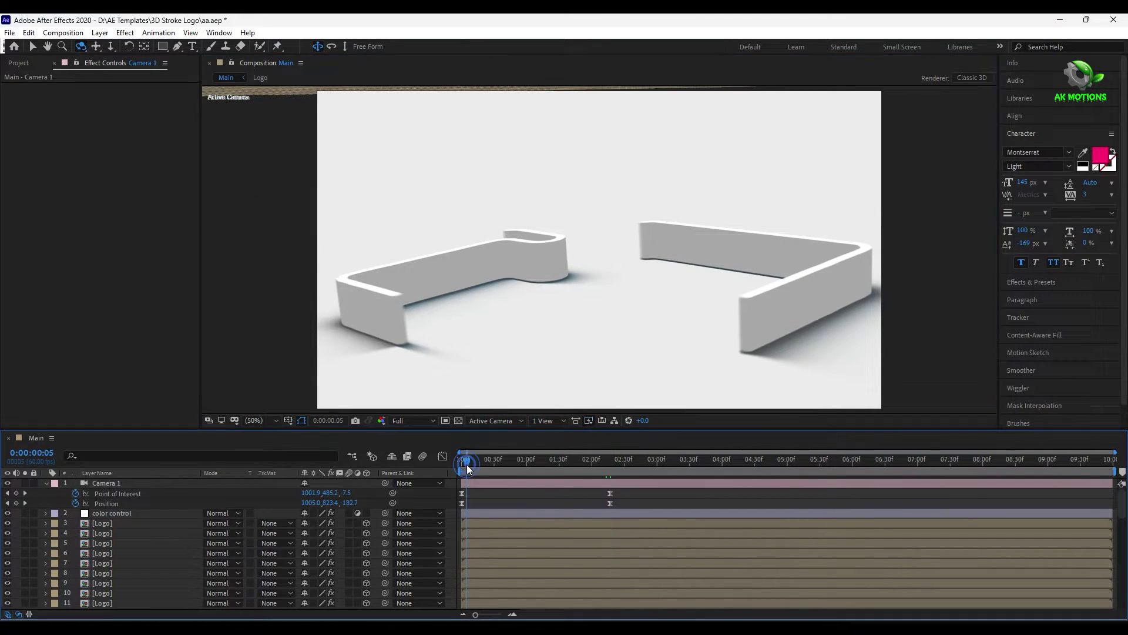
{"action": "left_click", "coordinate": [520, 461]}
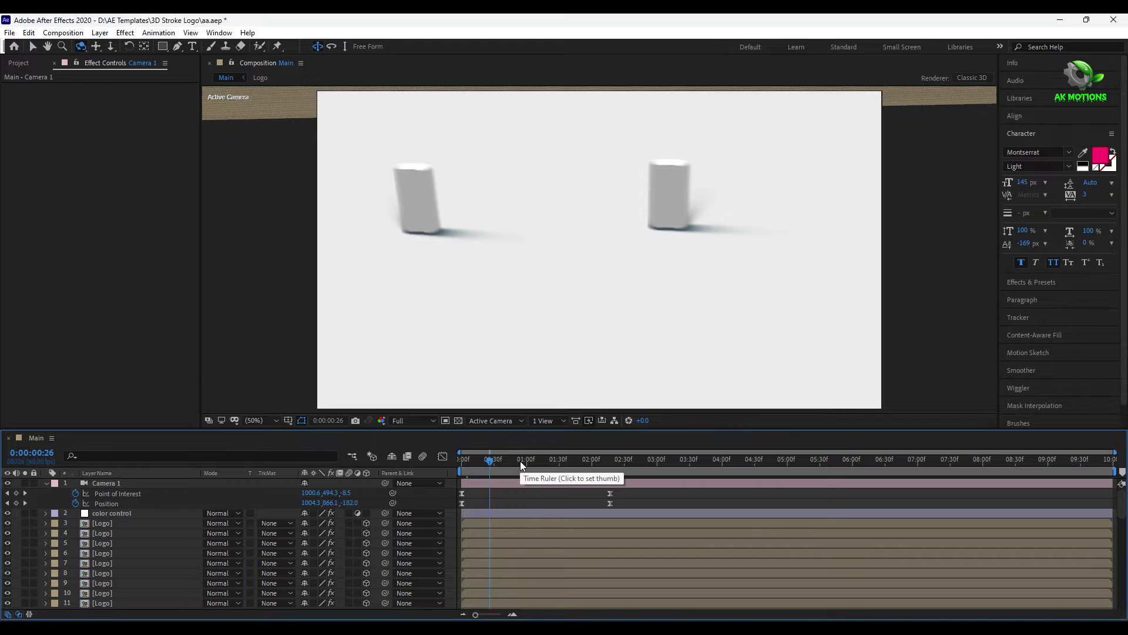
{"action": "left_click", "coordinate": [557, 466]}
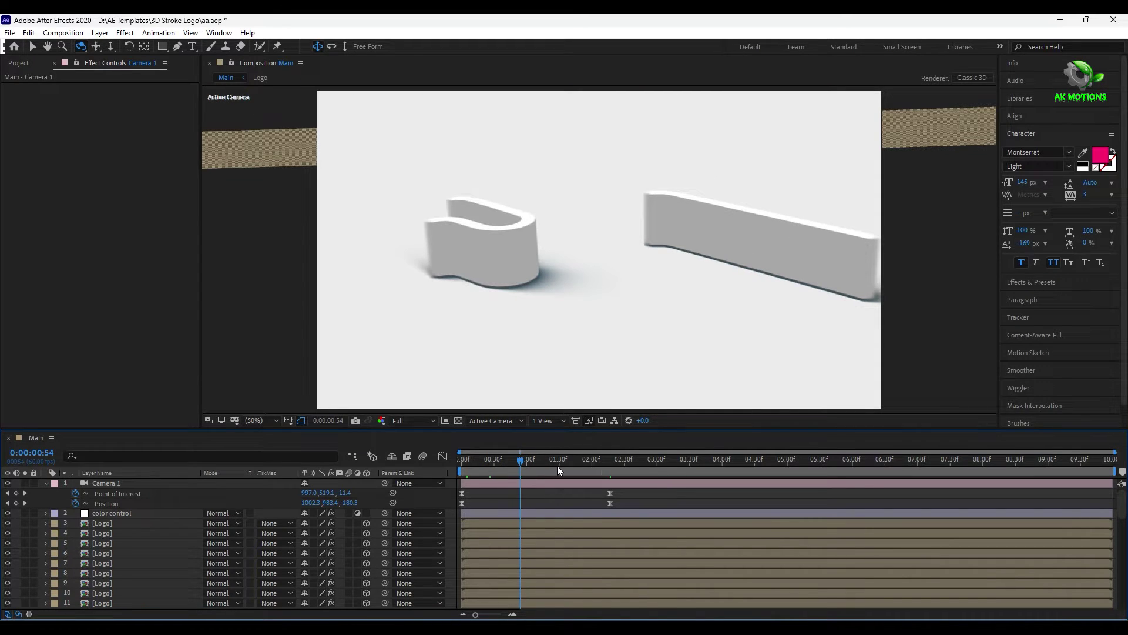
{"action": "left_click", "coordinate": [596, 465]}
{"action": "left_click", "coordinate": [610, 464]}
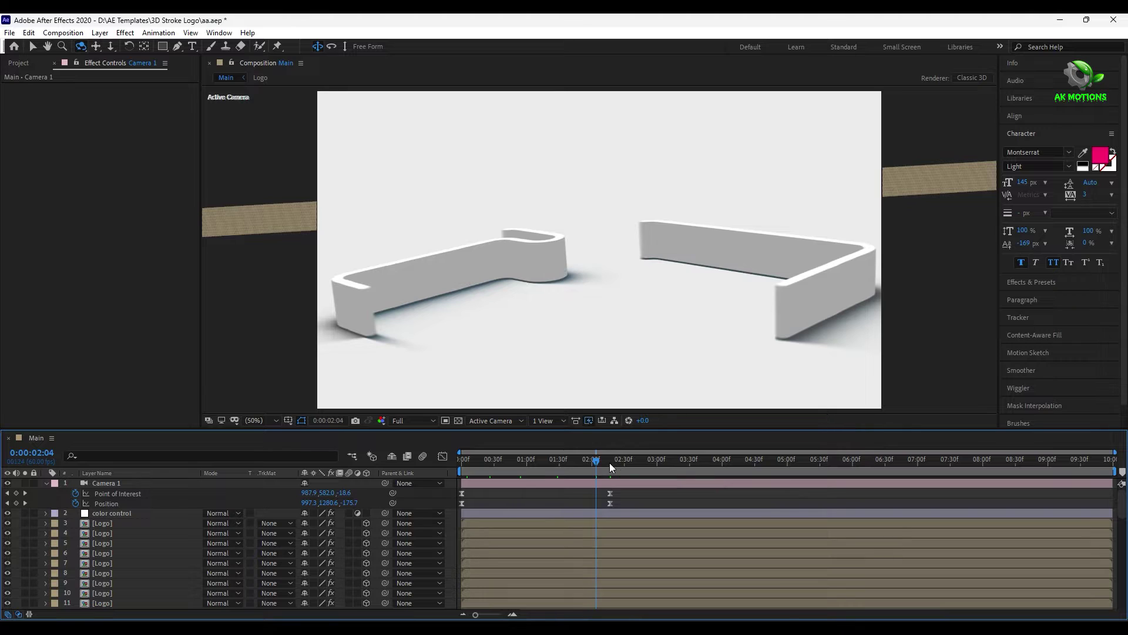
Step: Split the Camera 1 layer at its last keyframe, 0:00:02:17, to create a second camera segment
{"action": "left_click", "coordinate": [24, 494]}
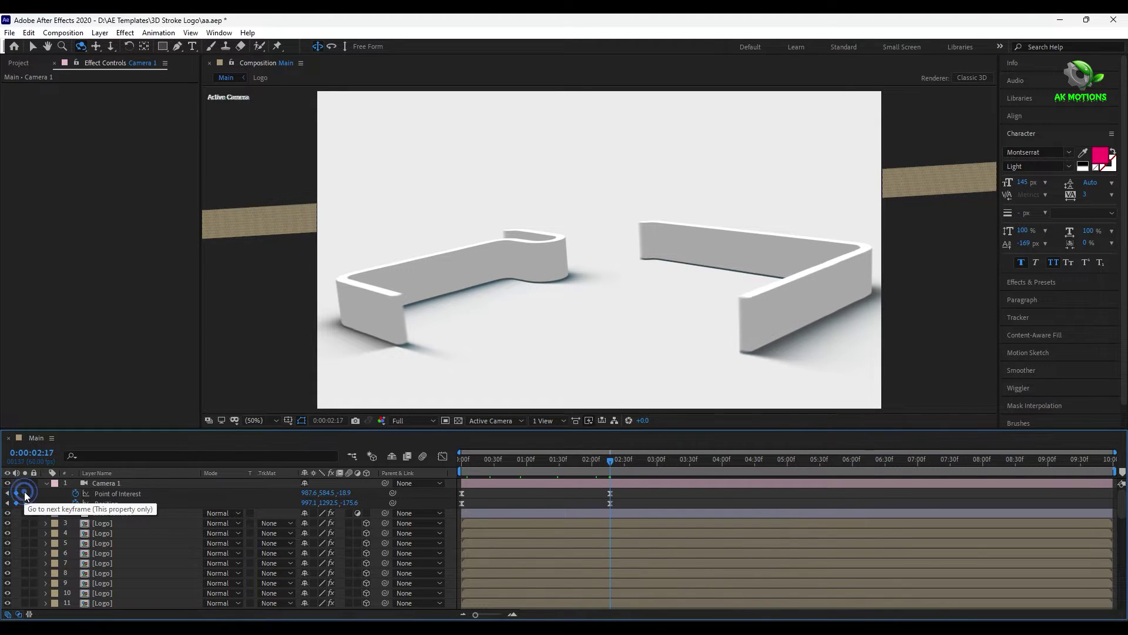
{"action": "left_click", "coordinate": [47, 483]}
{"action": "left_click", "coordinate": [161, 485]}
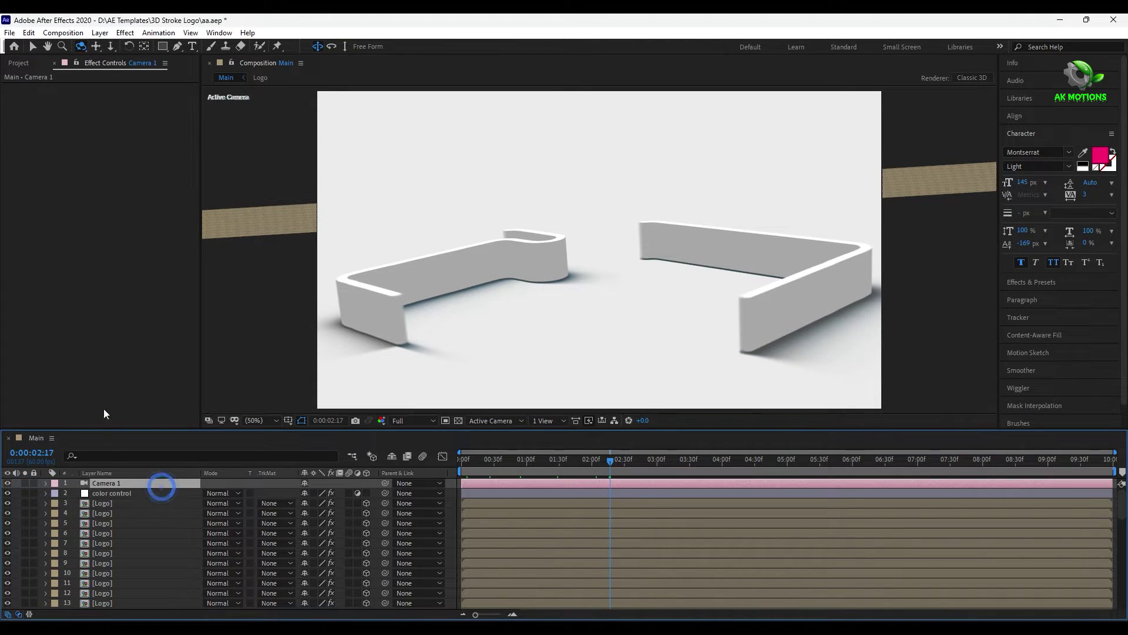
{"action": "left_click", "coordinate": [30, 33]}
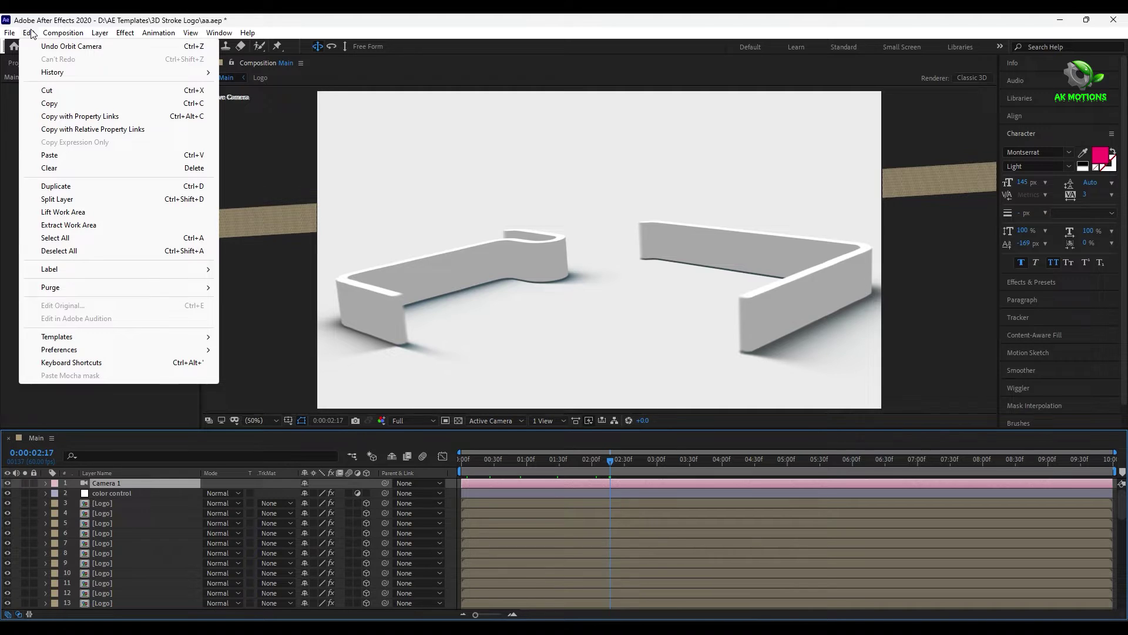
{"action": "left_click", "coordinate": [58, 198]}
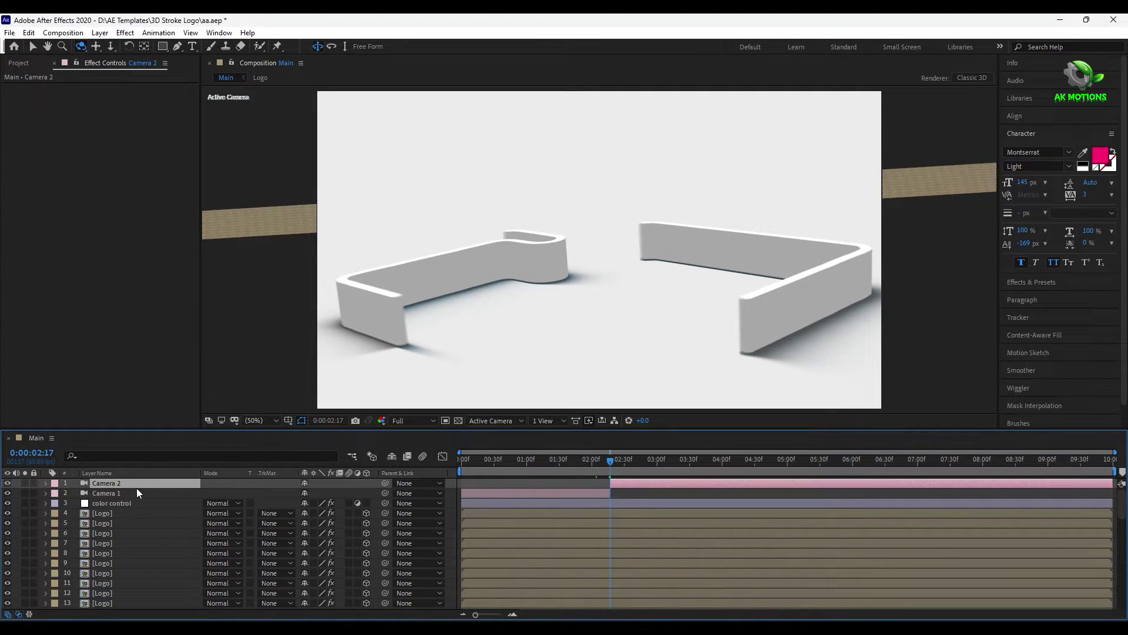
Step: Replace Camera 2's inherited keyframes with new ones at 0:00:02:17 and orbit it to a side view, with Position about 284.6, 646.1, -236.0
{"action": "left_click", "coordinate": [45, 484]}
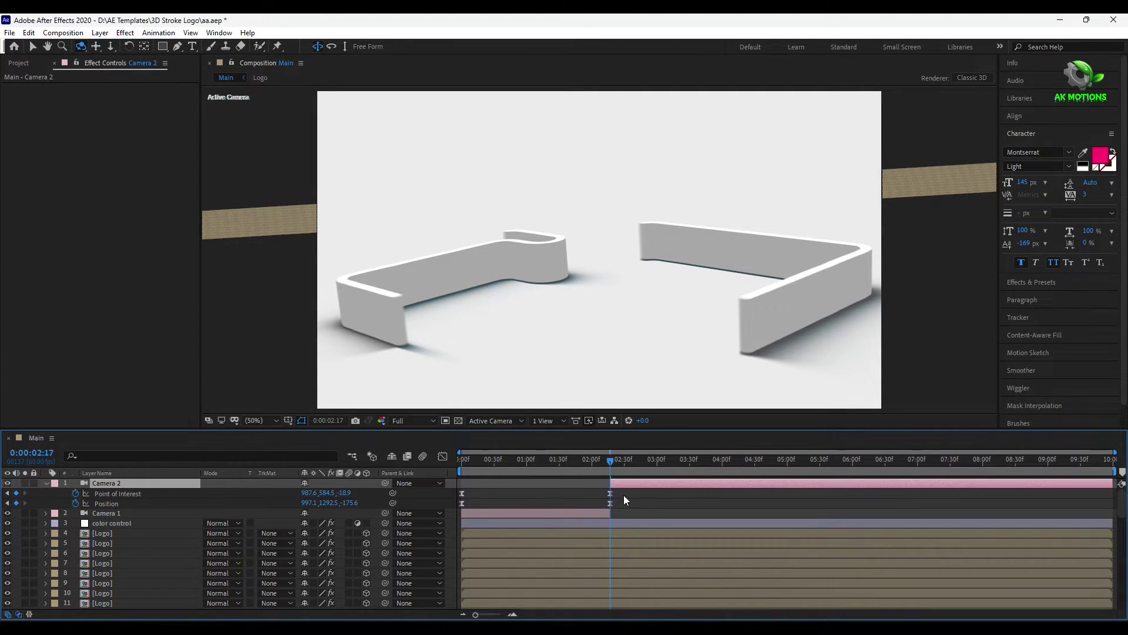
{"action": "left_click_drag", "start_coordinate": [636, 481], "coordinate": [474, 509]}
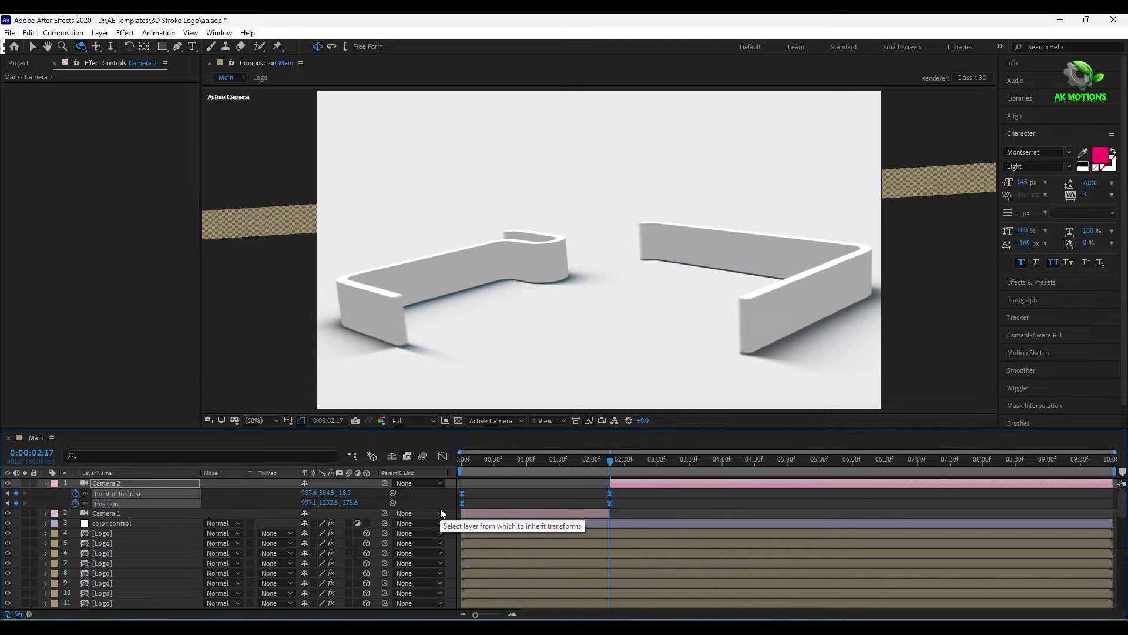
{"action": "left_click", "coordinate": [73, 495]}
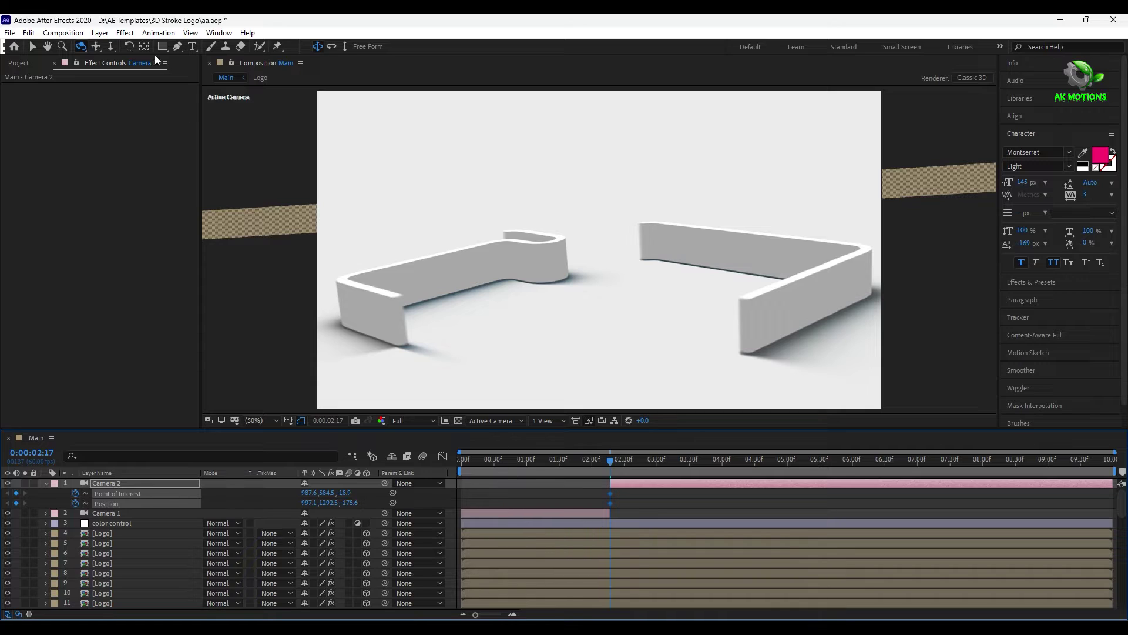
{"action": "left_click", "coordinate": [82, 46]}
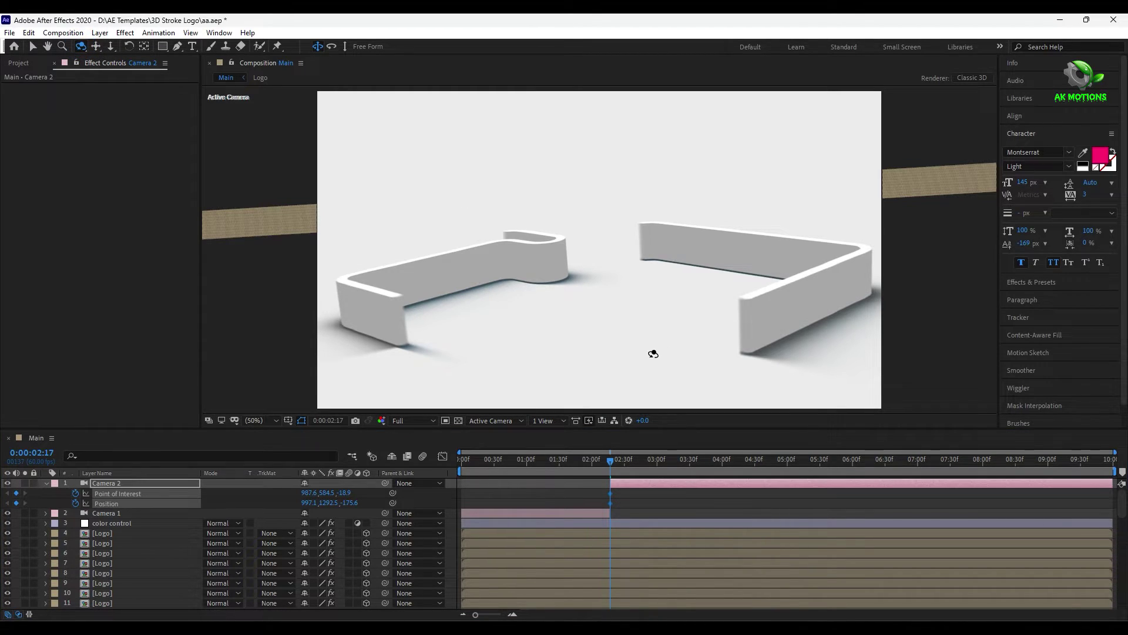
{"action": "left_click_drag", "start_coordinate": [558, 331], "coordinate": [646, 422]}
Step: At 0:00:04:32, dolly, orbit and track Camera 2 to a diagonal view of the strokes, with Position about 1261.2, 1157.3, -392.4
{"action": "left_click", "coordinate": [110, 47]}
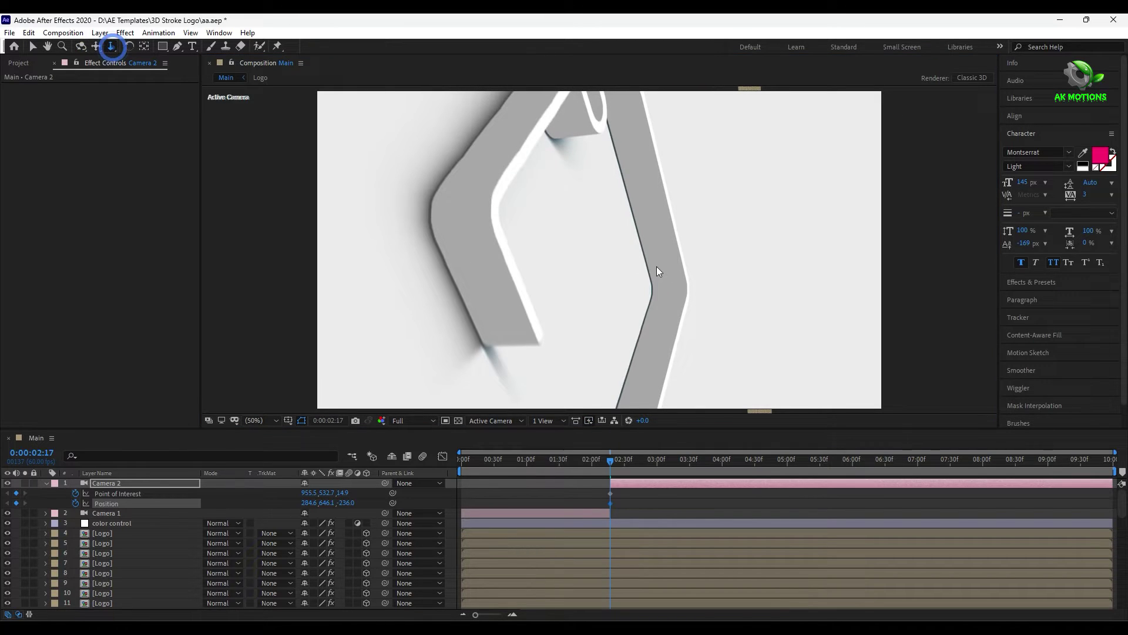
{"action": "left_click", "coordinate": [759, 464]}
{"action": "left_click_drag", "start_coordinate": [655, 262], "coordinate": [658, 330]}
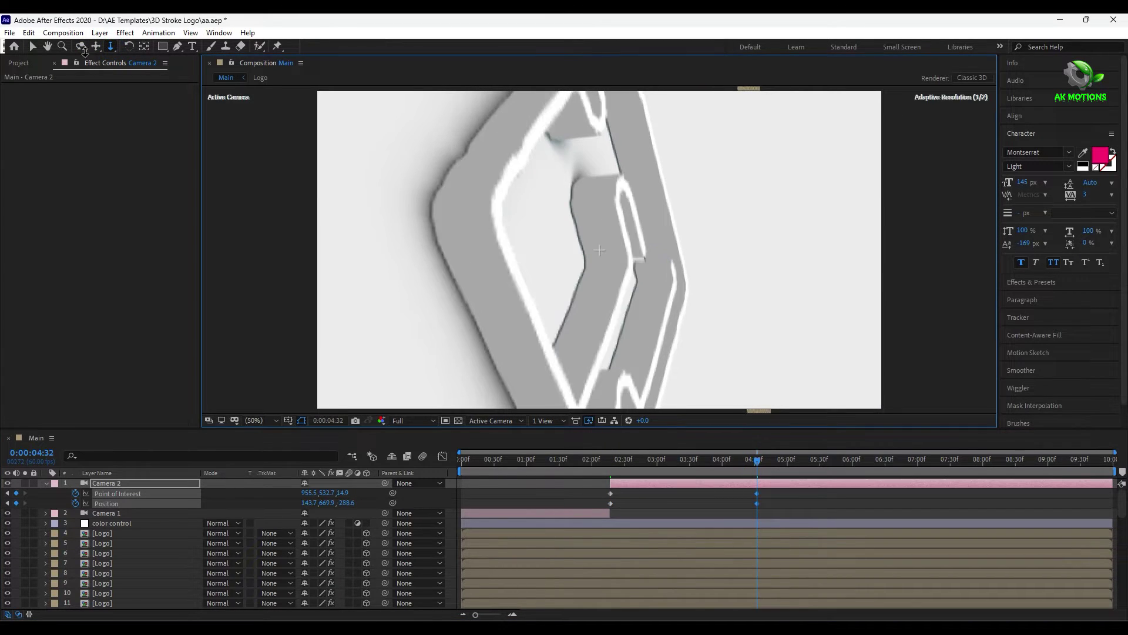
{"action": "left_click", "coordinate": [83, 49]}
{"action": "left_click_drag", "start_coordinate": [743, 267], "coordinate": [432, 208]}
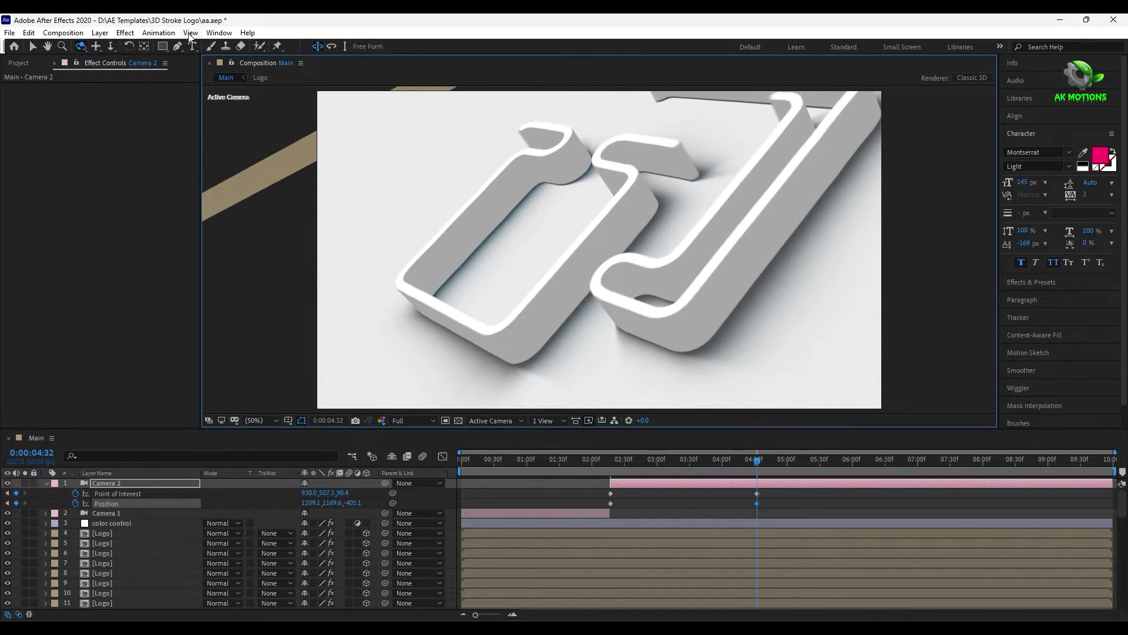
{"action": "key", "text": "c"}
{"action": "left_click_drag", "start_coordinate": [709, 273], "coordinate": [613, 273]}
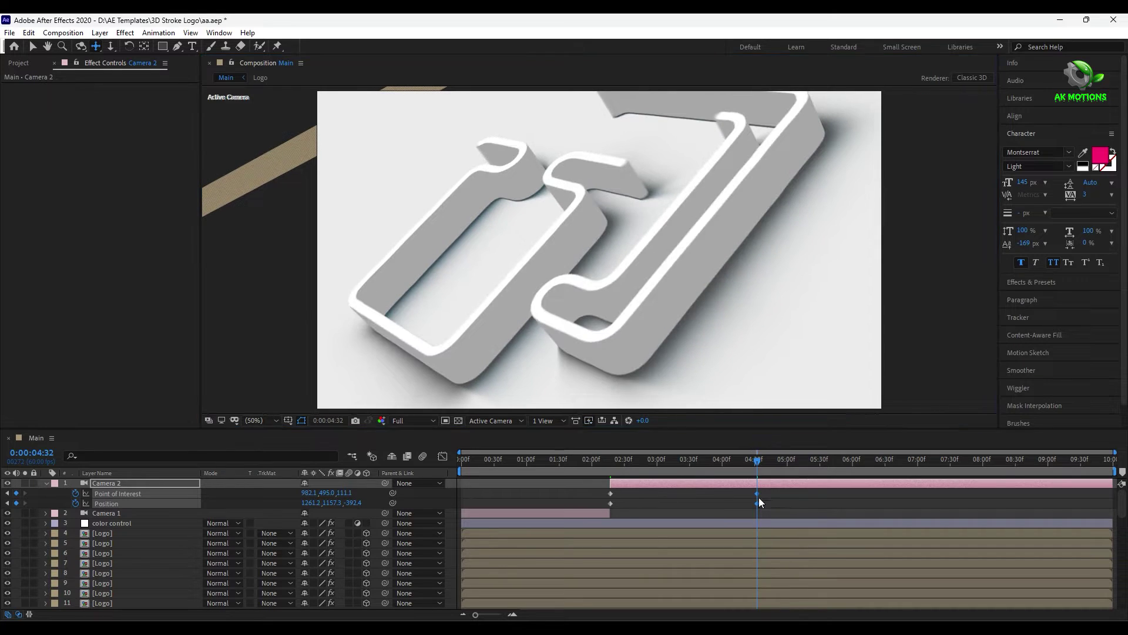
Step: Apply Easy Ease to all of Camera 2's Point of Interest and Position keyframes
{"action": "left_click_drag", "start_coordinate": [723, 495], "coordinate": [584, 513]}
{"action": "right_click", "coordinate": [611, 503]}
{"action": "mouse_move", "coordinate": [644, 493]}
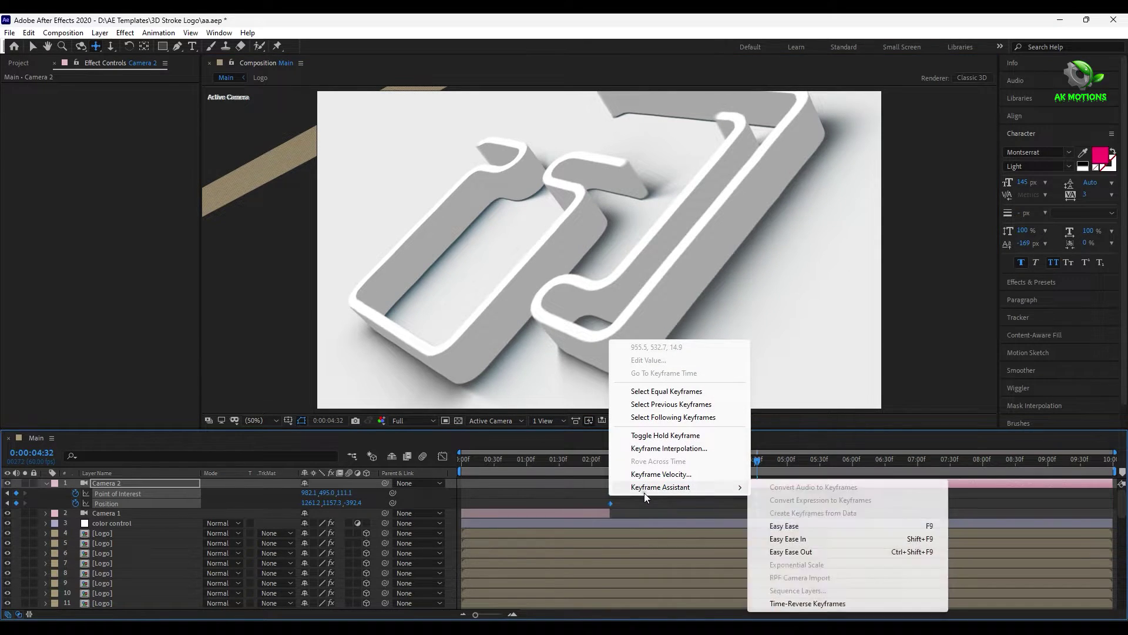
{"action": "left_click", "coordinate": [823, 526]}
{"action": "left_click", "coordinate": [693, 503]}
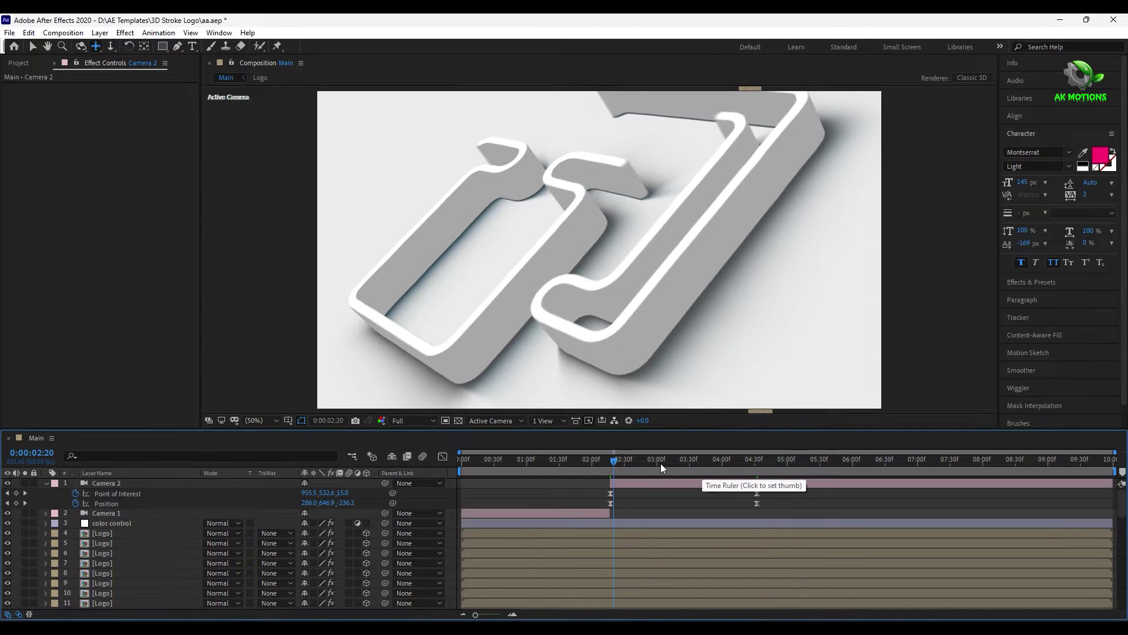
Step: Check Camera 2's move at 0:00:03:03 and set the composition preview resolution to Half
{"action": "left_click", "coordinate": [660, 463]}
{"action": "left_click", "coordinate": [427, 414]}
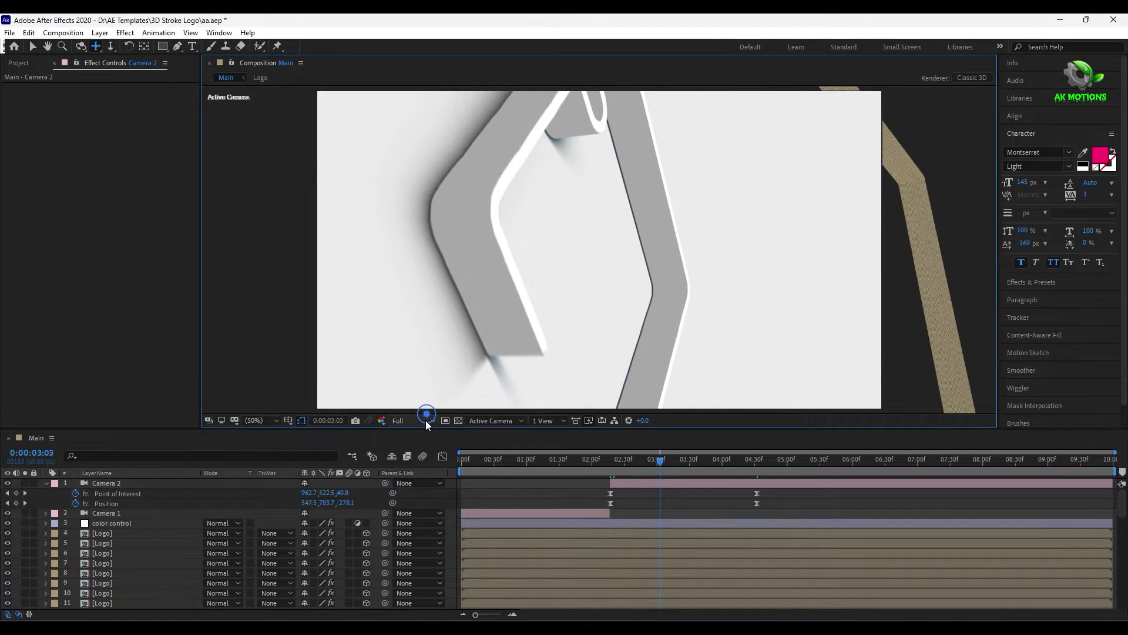
{"action": "left_click", "coordinate": [421, 460]}
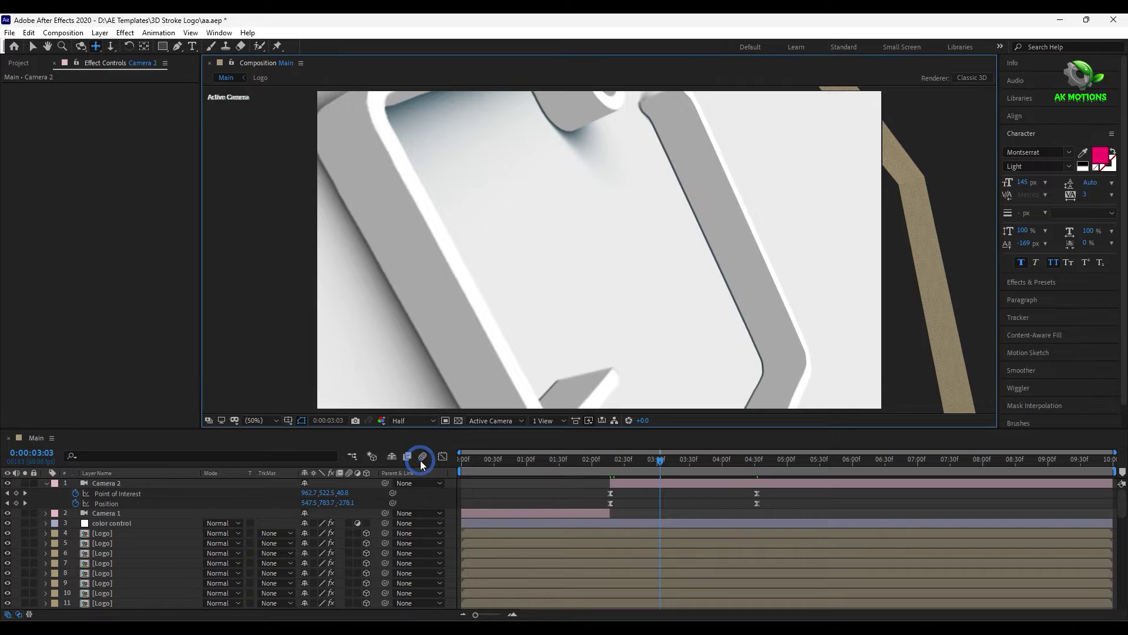
Step: Split the Camera 2 layer at its last keyframe, 0:00:04:32, to create a third camera segment
{"action": "left_click_drag", "start_coordinate": [696, 464], "coordinate": [756, 464]}
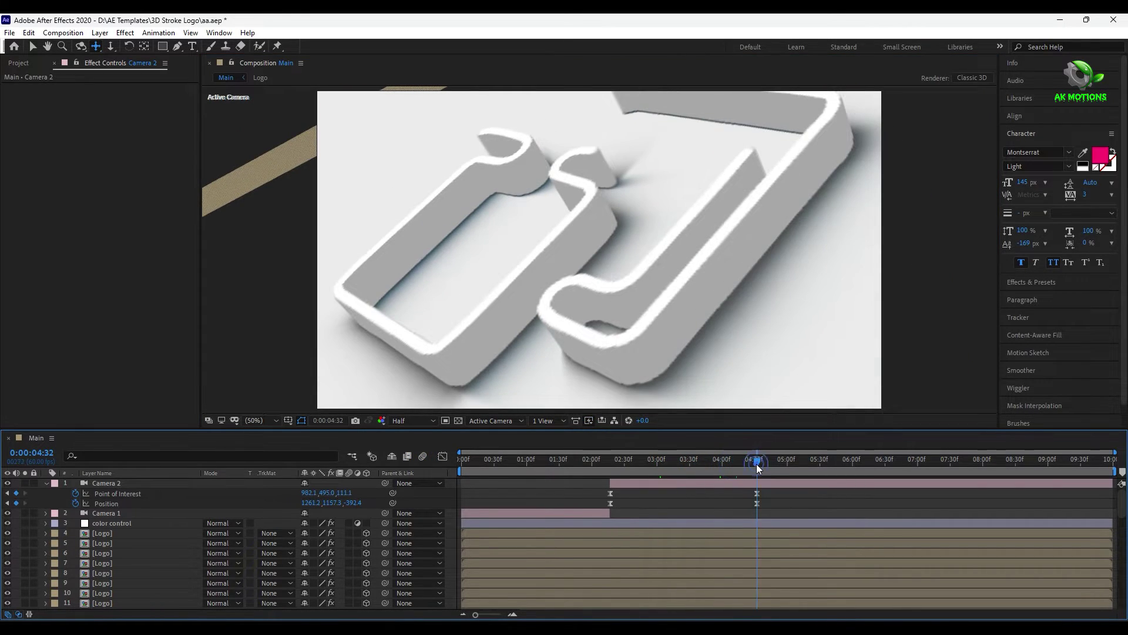
{"action": "left_click", "coordinate": [48, 483]}
{"action": "left_click", "coordinate": [112, 482]}
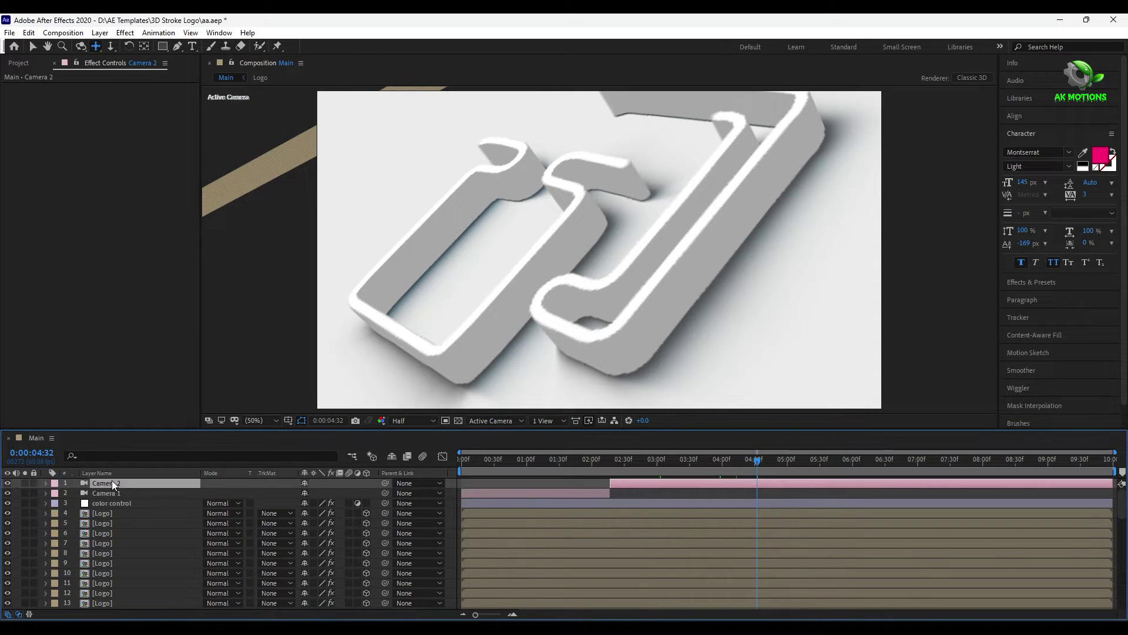
{"action": "left_click", "coordinate": [33, 34]}
{"action": "left_click", "coordinate": [78, 196]}
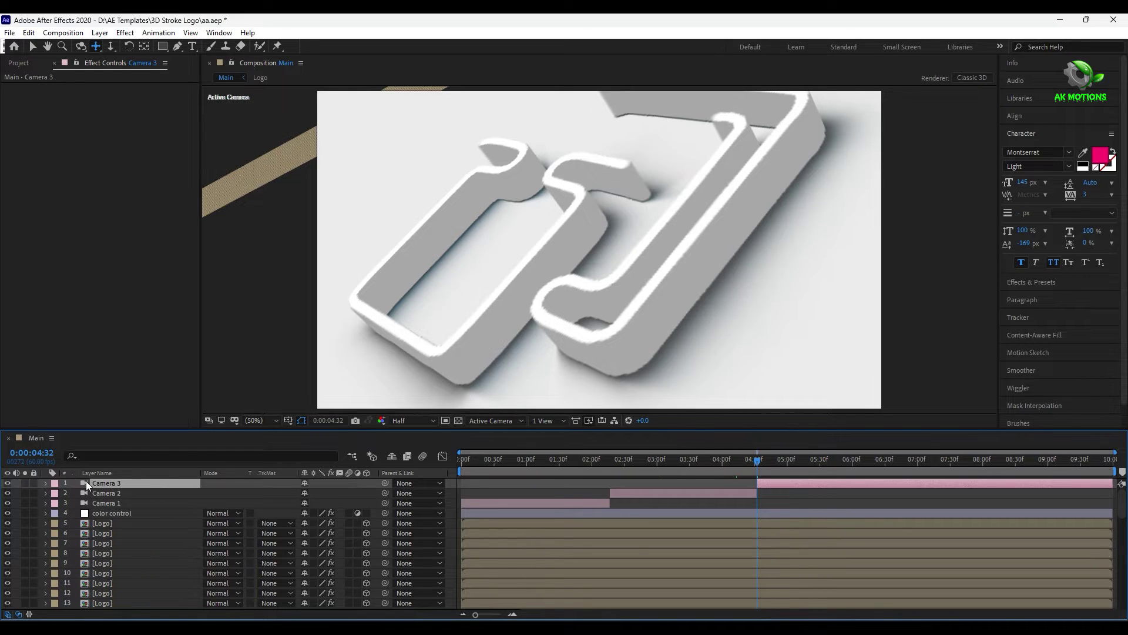
Step: Delete Camera 3's inherited keyframes and add new Point of Interest and Position keyframes at 0:00:04:32
{"action": "key", "text": "u"}
{"action": "left_click_drag", "start_coordinate": [770, 497], "coordinate": [597, 510]}
{"action": "key", "text": "Delete"}
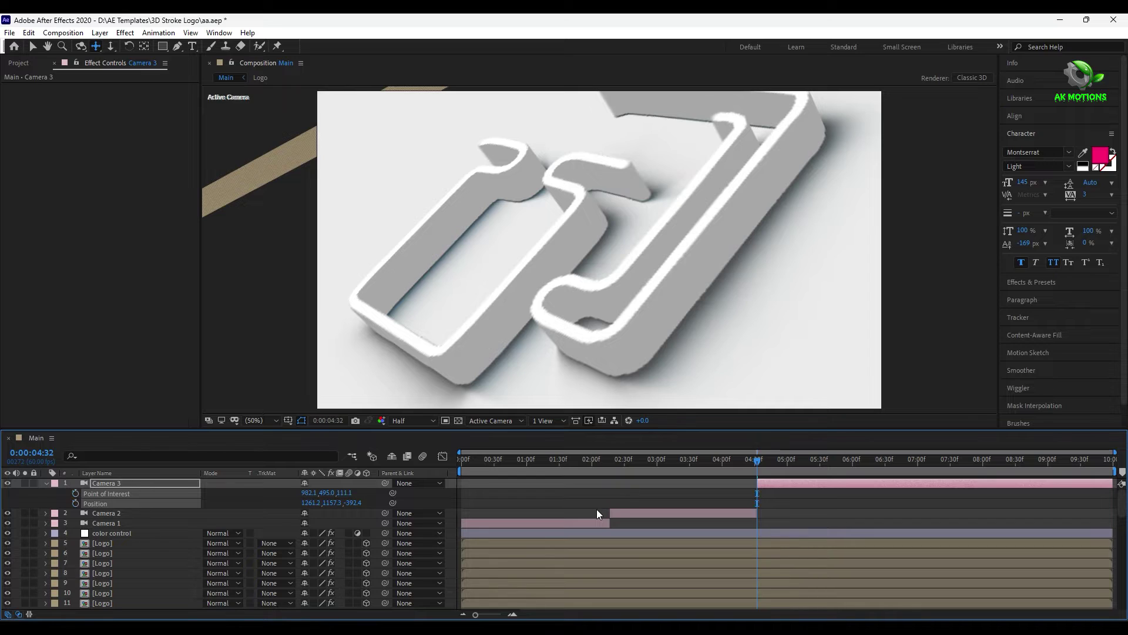
{"action": "left_click", "coordinate": [75, 504]}
Step: Add a Z Rotation keyframe to Camera 3 at 0:00:04:32 and show only its keyframed properties
{"action": "left_click", "coordinate": [119, 484]}
{"action": "key", "text": "r"}
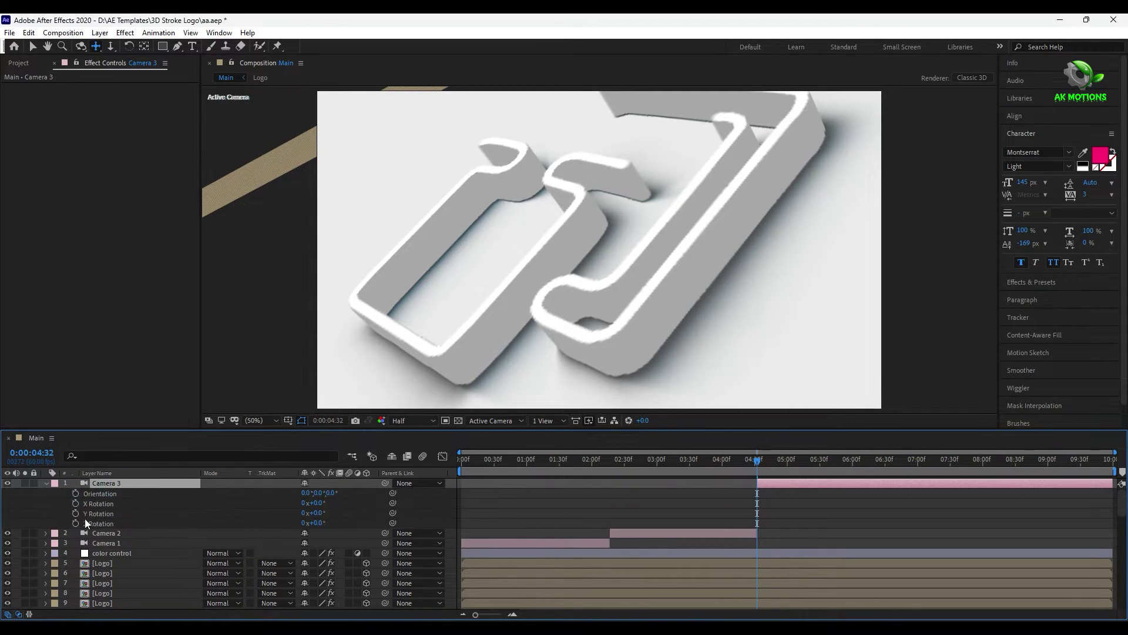
{"action": "left_click", "coordinate": [75, 523]}
{"action": "left_click", "coordinate": [119, 484]}
{"action": "key", "text": "u"}
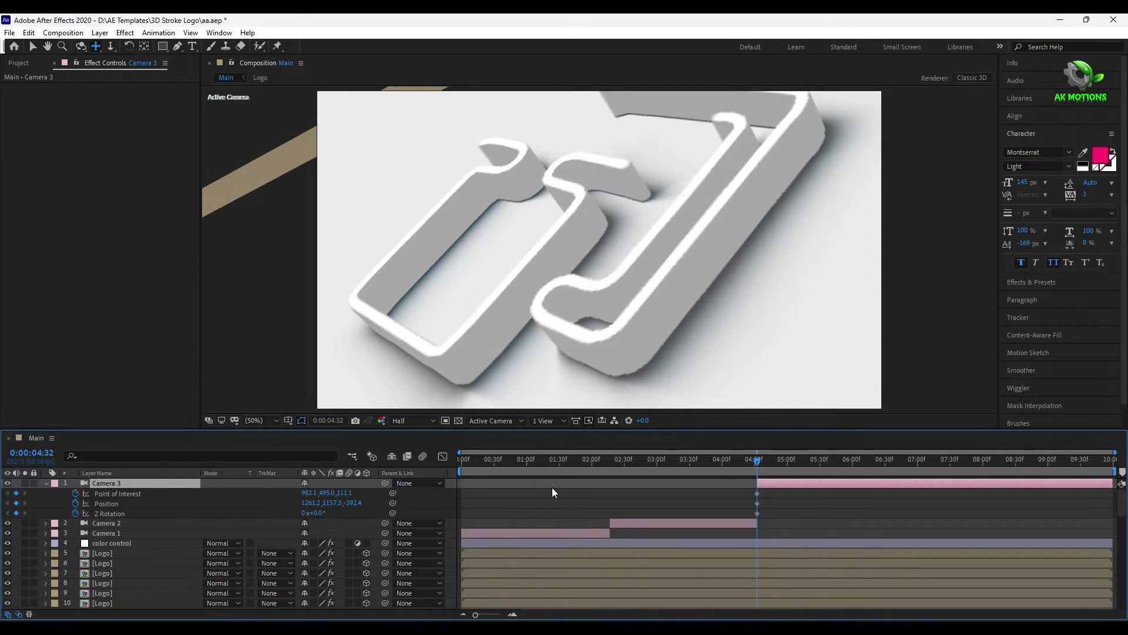
Step: At 0:00:04:32, orbit, track and dolly Camera 3 into a close-up of the middle stroke, with Position about 1043.1, 790.8, -169.7
{"action": "left_click", "coordinate": [81, 46]}
{"action": "left_click_drag", "start_coordinate": [622, 267], "coordinate": [646, 236]}
{"action": "left_click", "coordinate": [95, 46]}
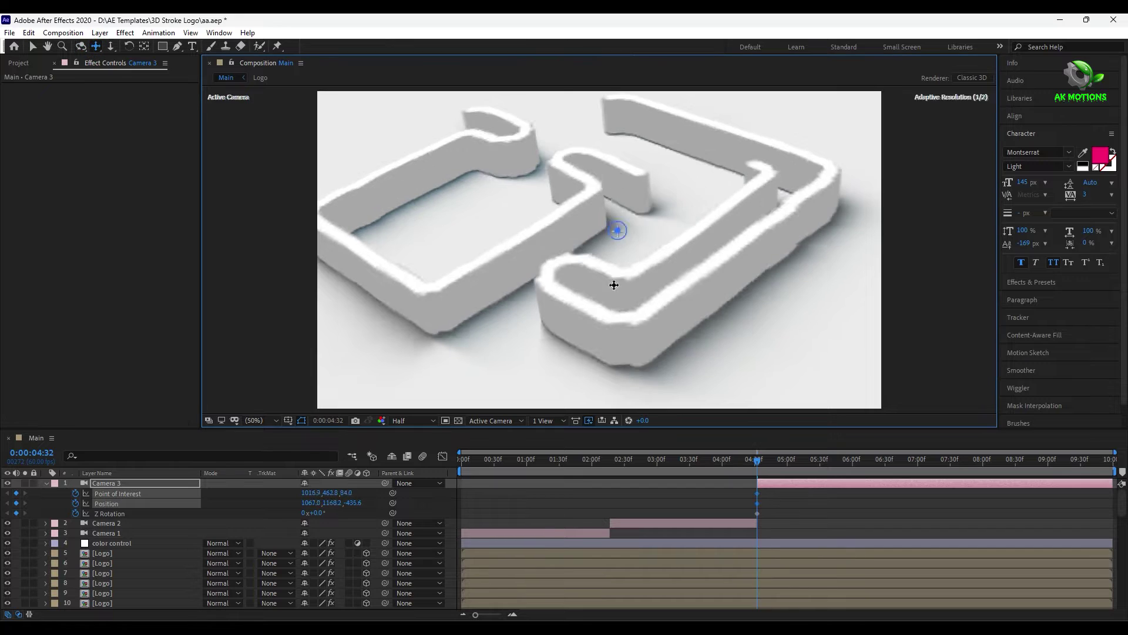
{"action": "left_click_drag", "start_coordinate": [614, 285], "coordinate": [351, 174]}
{"action": "left_click", "coordinate": [111, 46]}
{"action": "left_click_drag", "start_coordinate": [637, 353], "coordinate": [695, 413]}
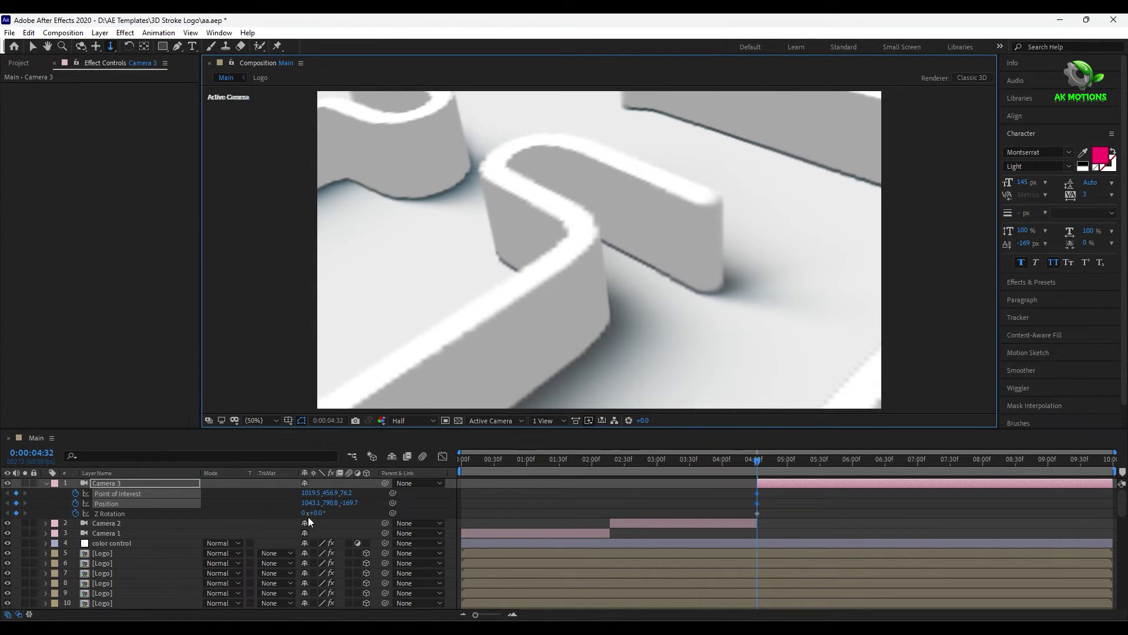
Step: Set Camera 3's Z Rotation to about 117° at 0:00:04:32 and to 0° at 0:00:08:06
{"action": "left_click_drag", "start_coordinate": [308, 517], "coordinate": [391, 522]}
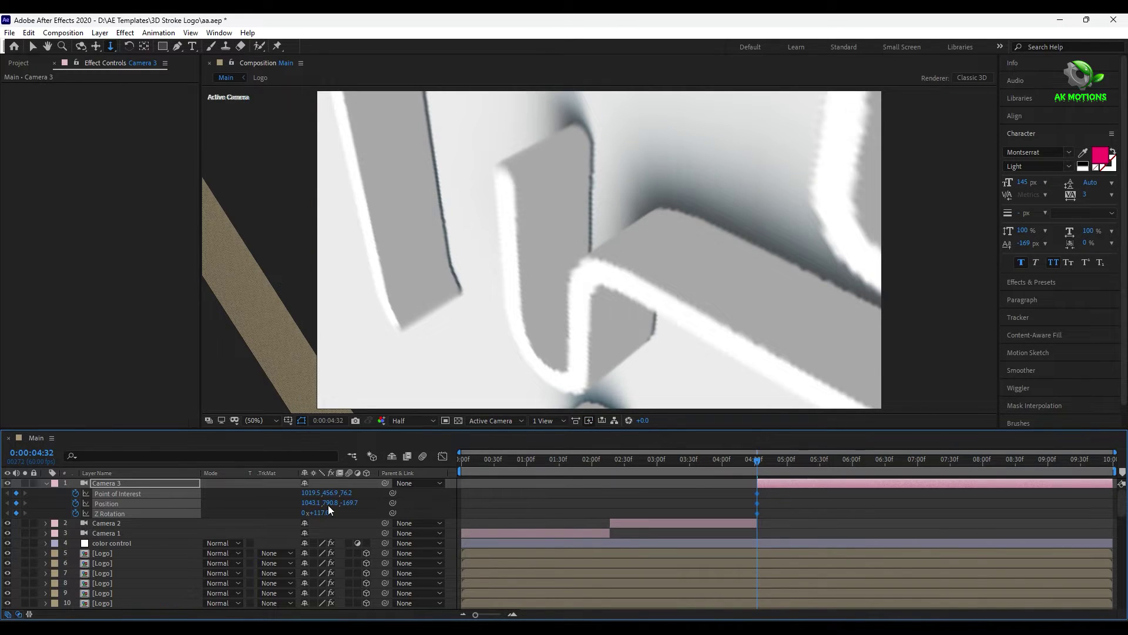
{"action": "left_click", "coordinate": [328, 509]}
{"action": "left_click_drag", "start_coordinate": [1020, 462], "coordinate": [989, 463]}
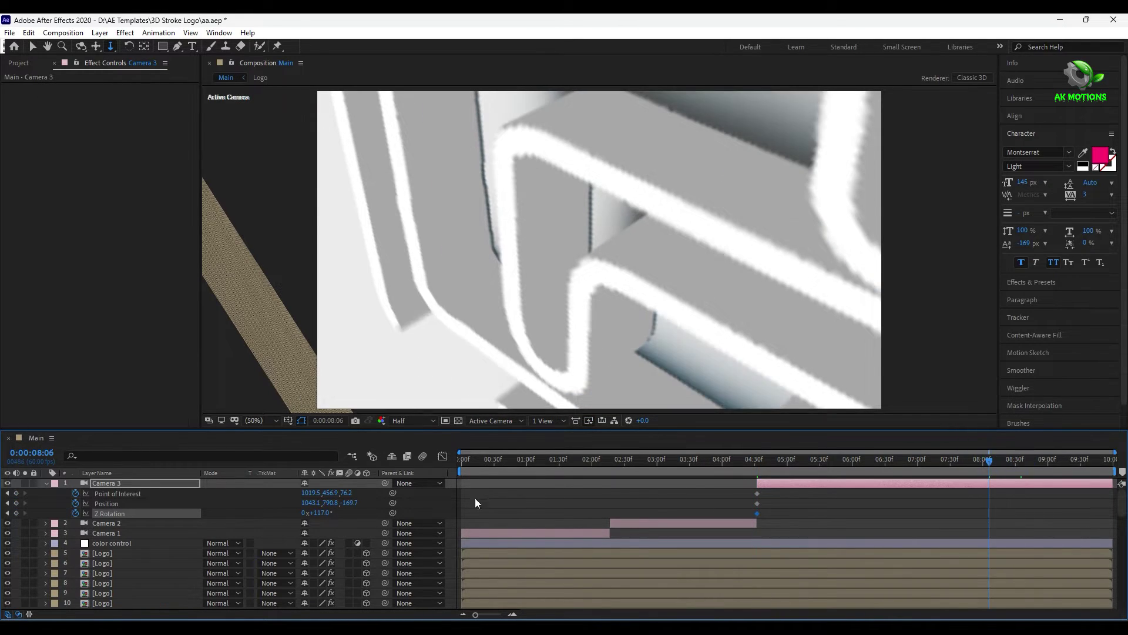
{"action": "key", "text": "Return"}
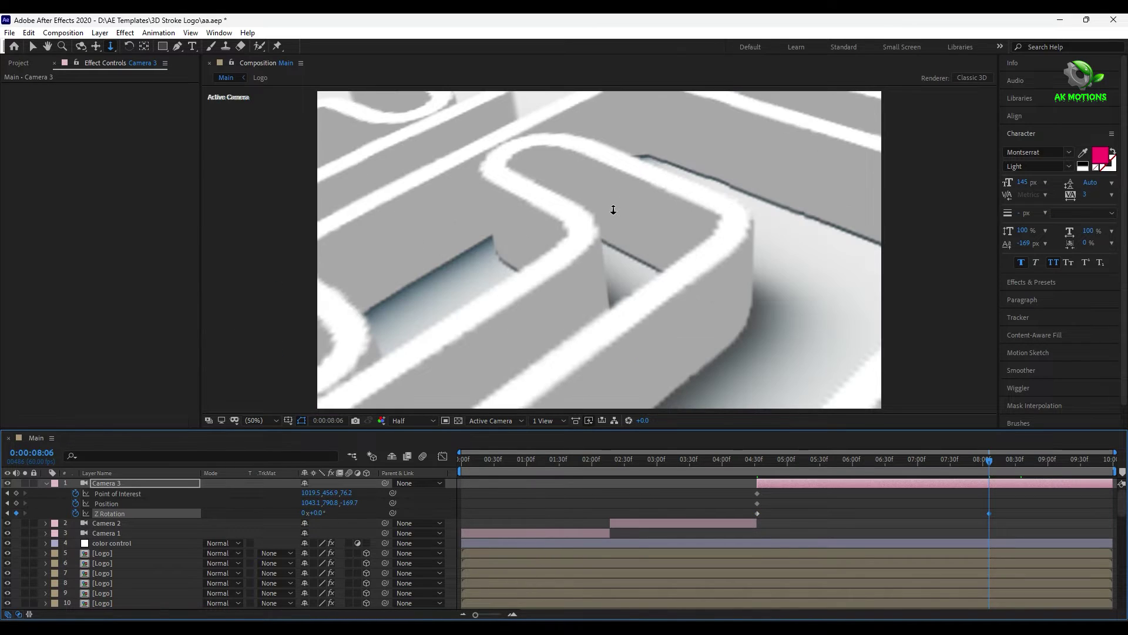
Step: At 0:00:09:59, dolly out, orbit and track Camera 3 to a frontal view of the whole logo, with Position about 963.5, 654.8, -1904.5
{"action": "key", "text": "End"}
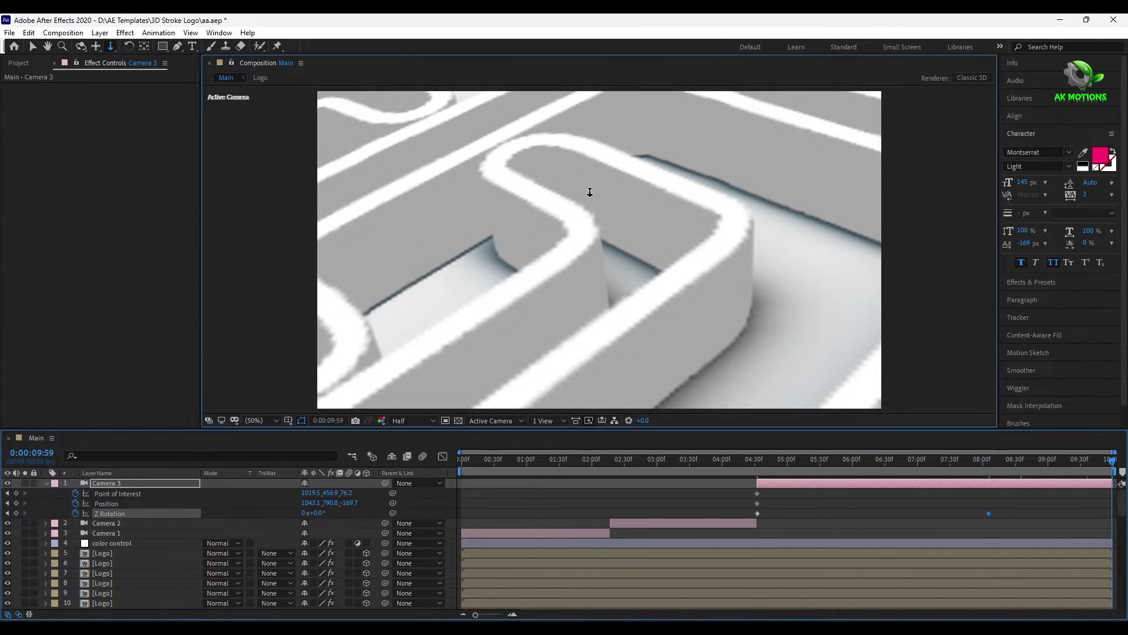
{"action": "left_click_drag", "start_coordinate": [589, 192], "coordinate": [600, 250]}
{"action": "scroll", "coordinate": [585, 223], "scroll_direction": "down", "scroll_amount": 5}
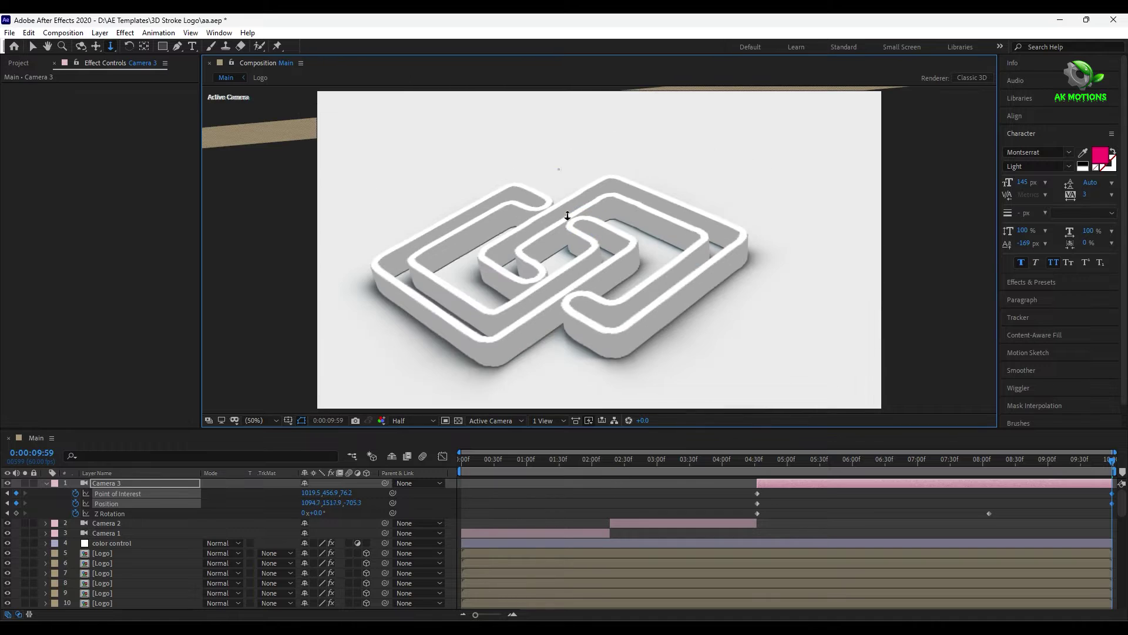
{"action": "key", "text": "c"}
{"action": "left_click", "coordinate": [80, 46]}
{"action": "left_click_drag", "start_coordinate": [602, 235], "coordinate": [604, 298]}
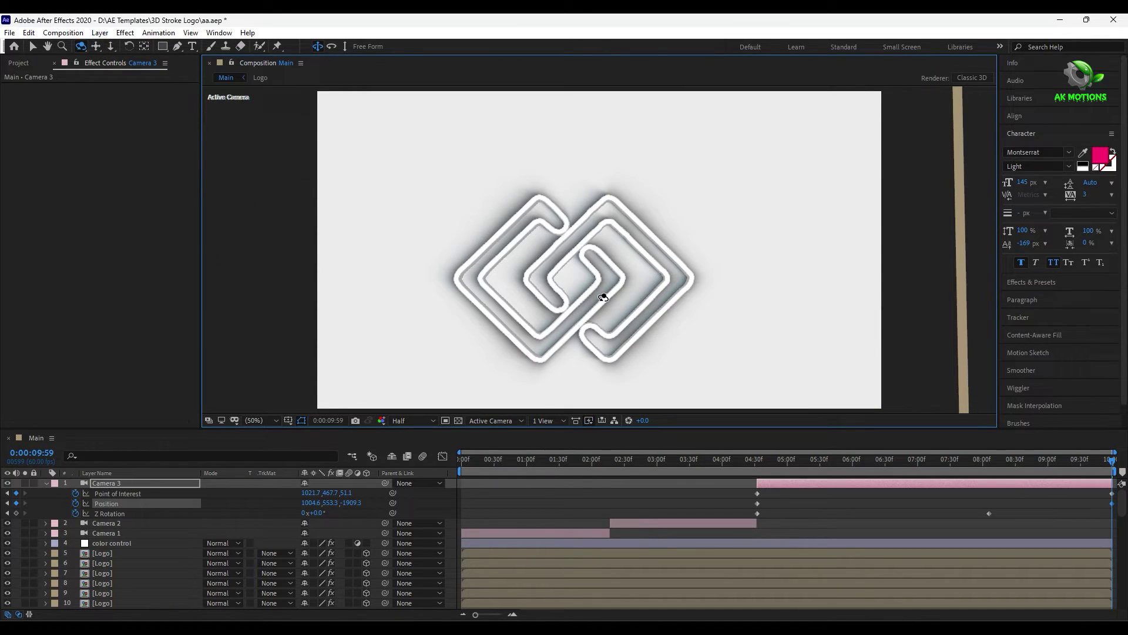
{"action": "left_click", "coordinate": [96, 46]}
{"action": "left_click_drag", "start_coordinate": [597, 259], "coordinate": [599, 220]}
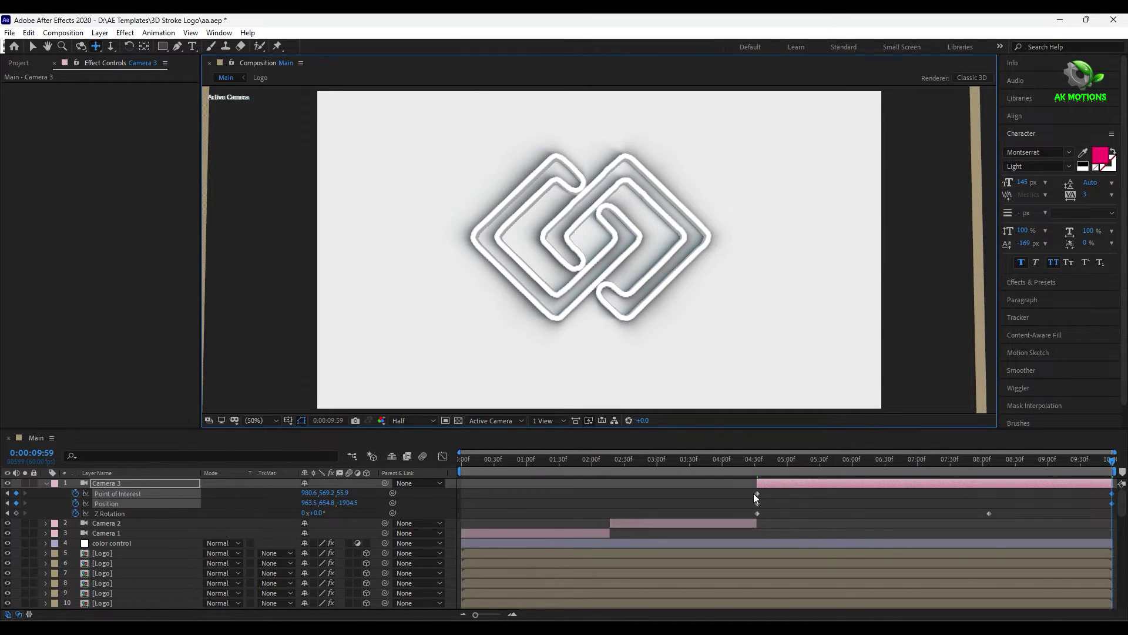
Step: Apply Easy Ease to all of Camera 3's keyframes, check the motion through 0:00:09:59 and collapse the layer
{"action": "left_click_drag", "start_coordinate": [741, 481], "coordinate": [764, 518]}
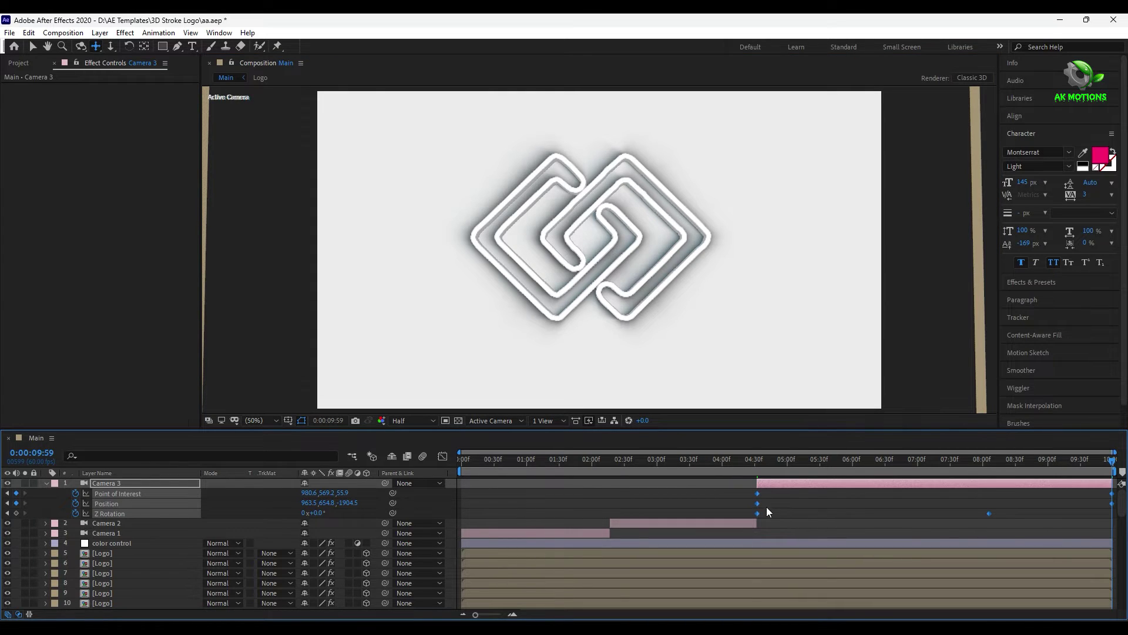
{"action": "right_click", "coordinate": [759, 513]}
{"action": "mouse_move", "coordinate": [785, 503]}
{"action": "left_click", "coordinate": [938, 543]}
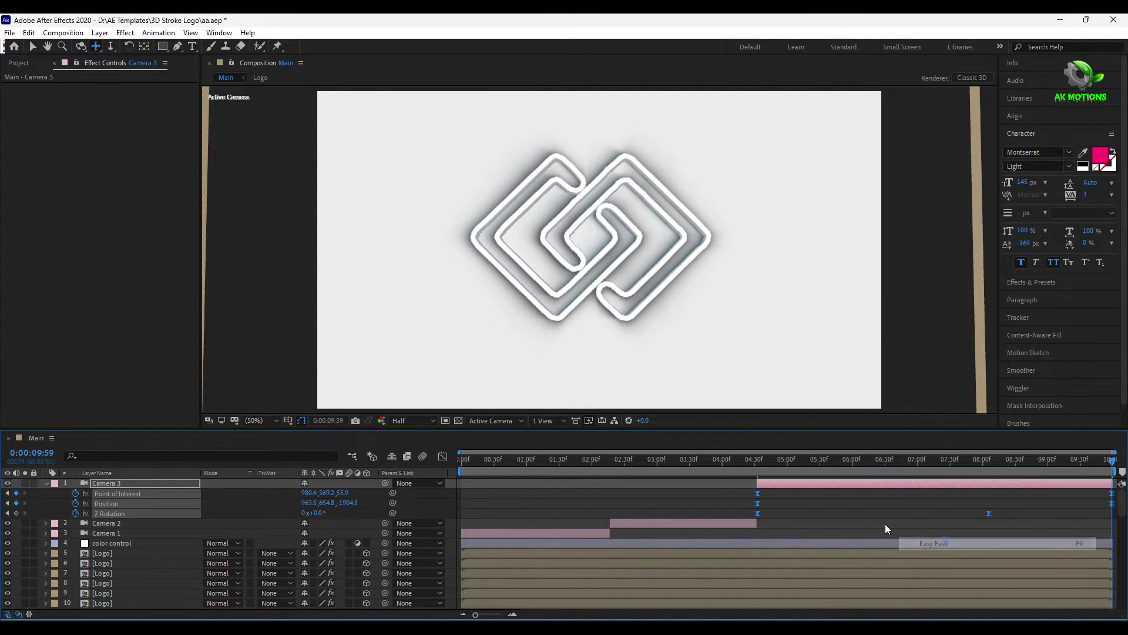
{"action": "left_click_drag", "start_coordinate": [978, 465], "coordinate": [1112, 464]}
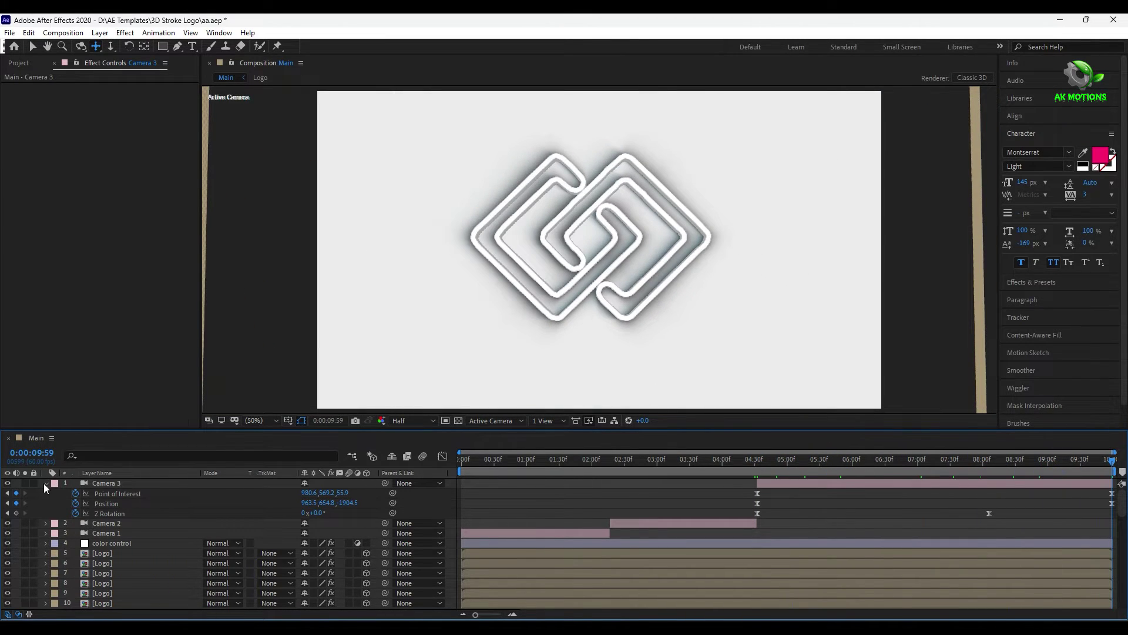
{"action": "left_click", "coordinate": [45, 483]}
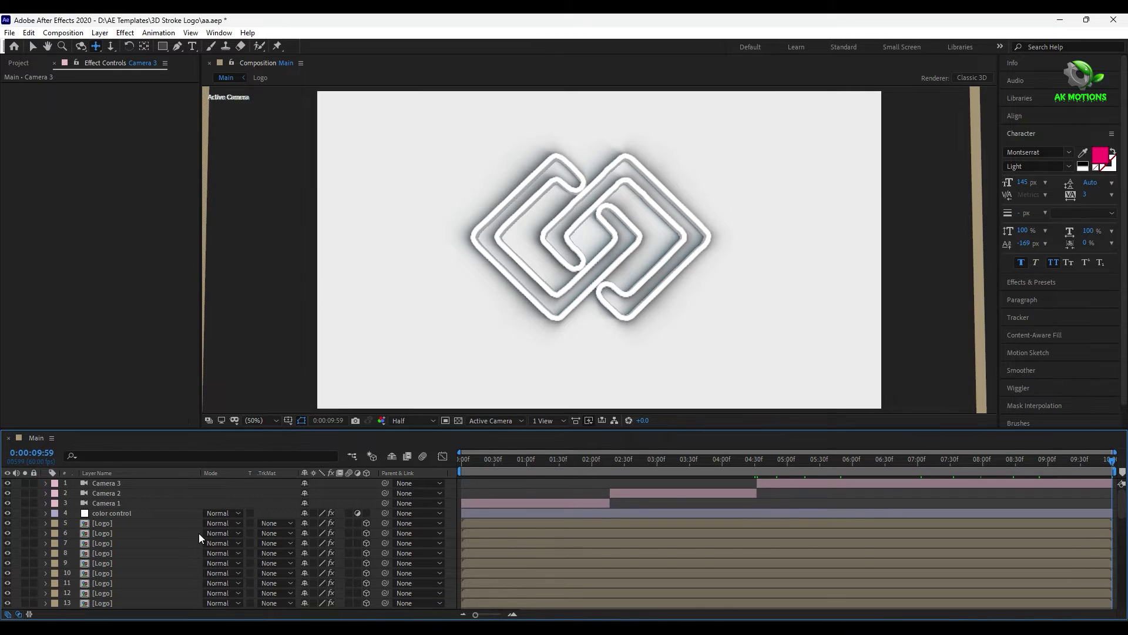
Step: Add a new text layer reading akmotionsfx.com to the Main composition
{"action": "right_click", "coordinate": [323, 497]}
{"action": "left_click", "coordinate": [353, 362]}
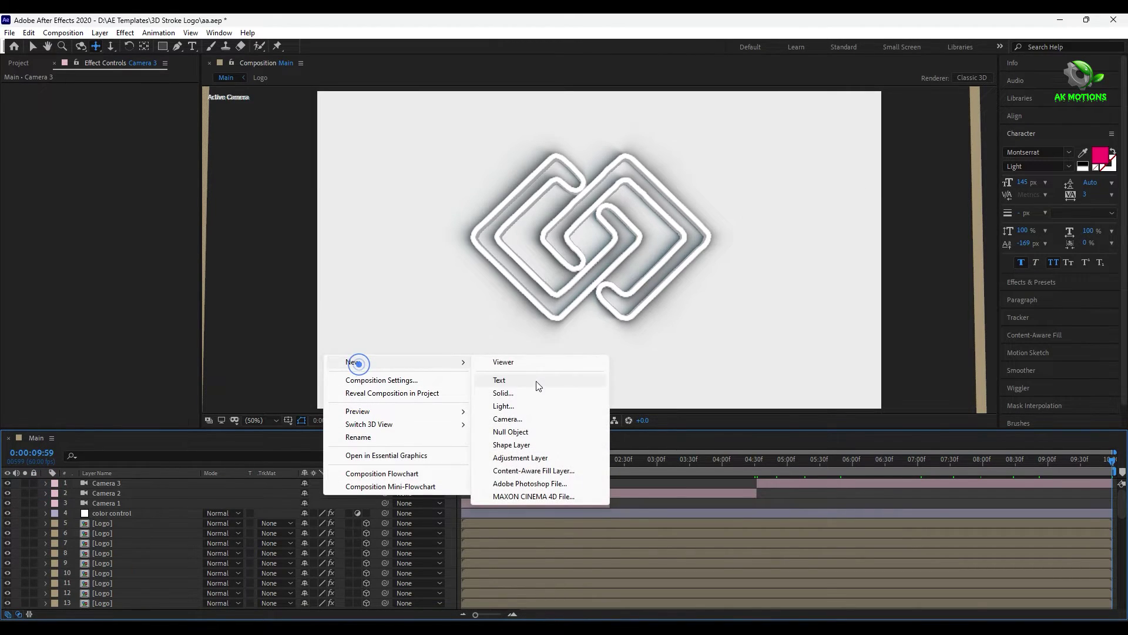
{"action": "left_click", "coordinate": [512, 380]}
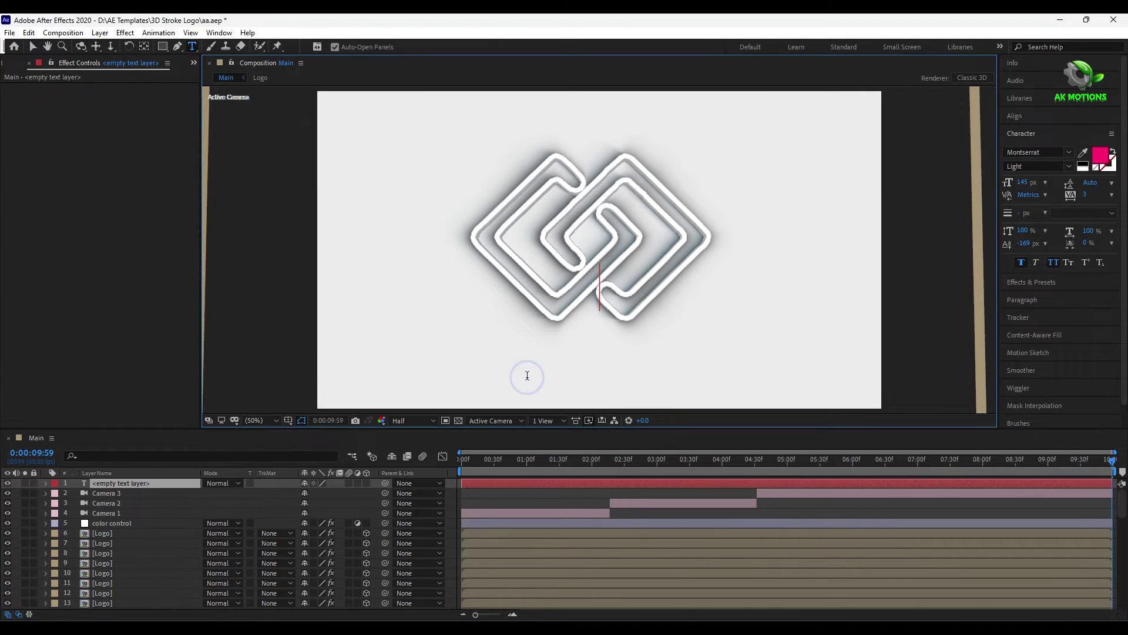
{"action": "type", "text": "akmotionsfx.com"}
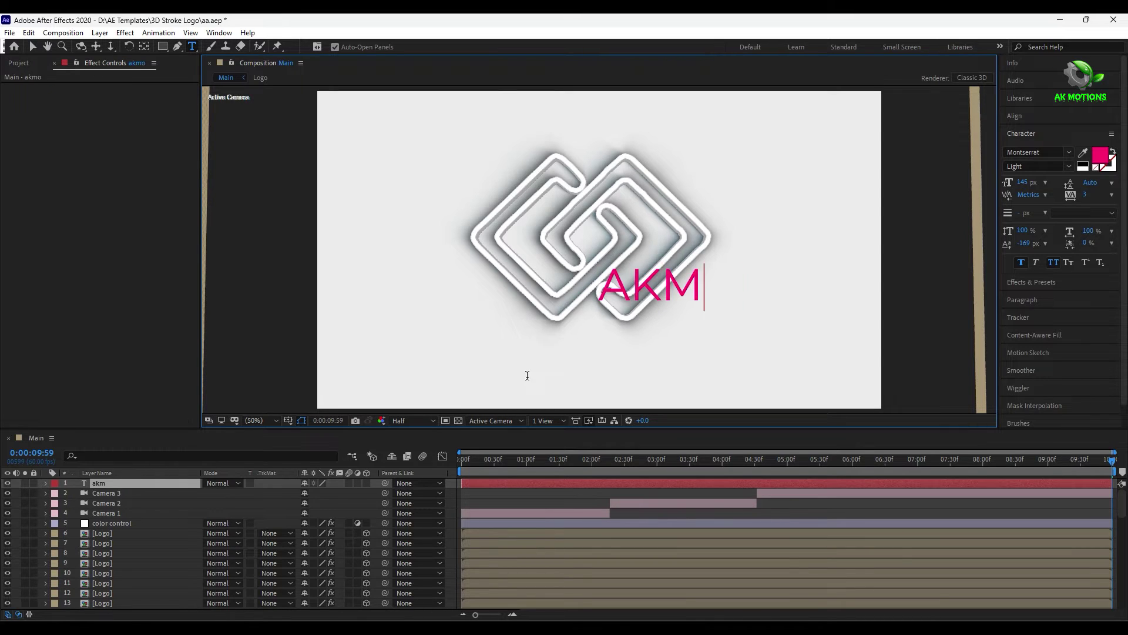
Step: Turn off All Caps for the akmotionsfx.com text and change its fill color to dark grey
{"action": "double_click", "coordinate": [832, 286]}
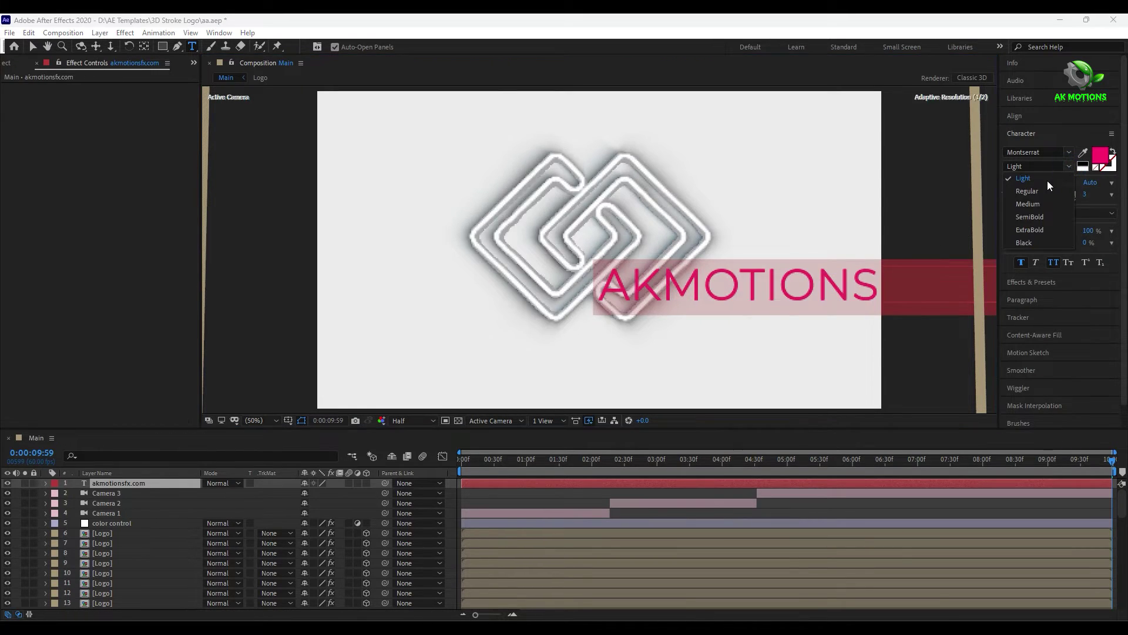
{"action": "left_click", "coordinate": [1054, 262]}
{"action": "left_click", "coordinate": [1100, 155]}
{"action": "left_click_drag", "start_coordinate": [177, 421], "coordinate": [145, 418]}
{"action": "left_click", "coordinate": [419, 287]}
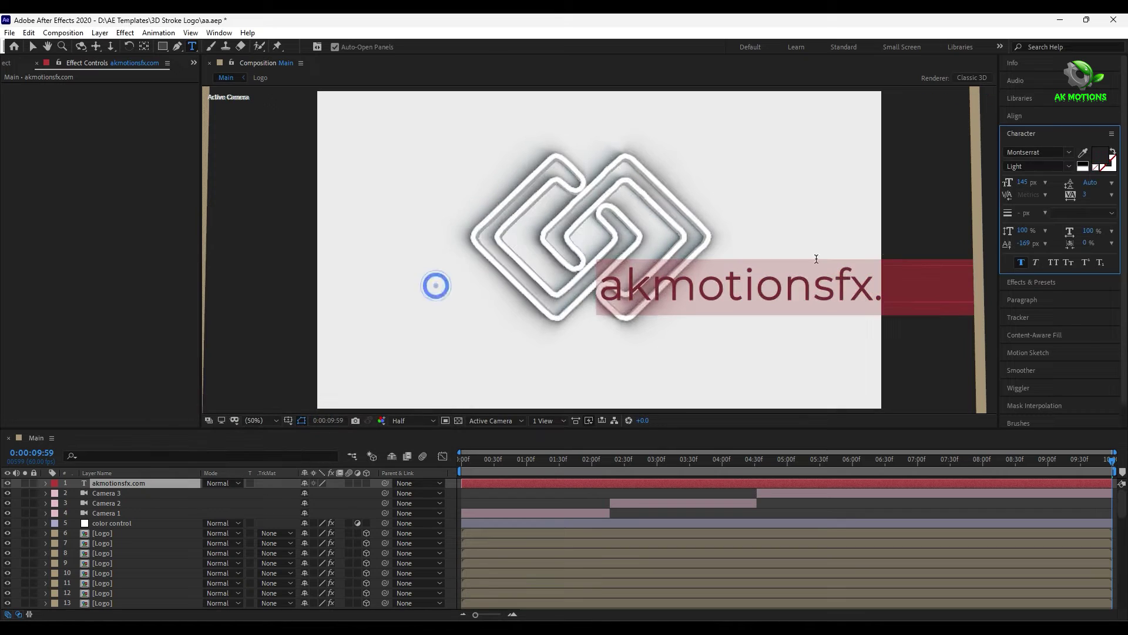
Step: Move the akmotionsfx.com layer directly below color control and make it a 3D layer
{"action": "left_click_drag", "start_coordinate": [136, 483], "coordinate": [135, 527]}
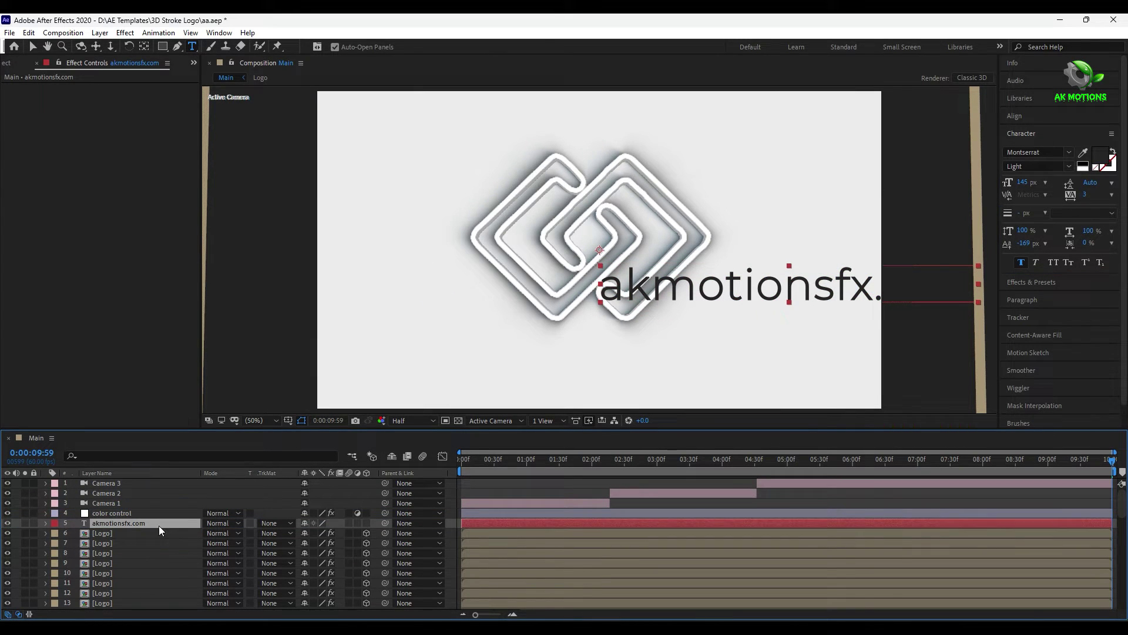
{"action": "left_click", "coordinate": [365, 523]}
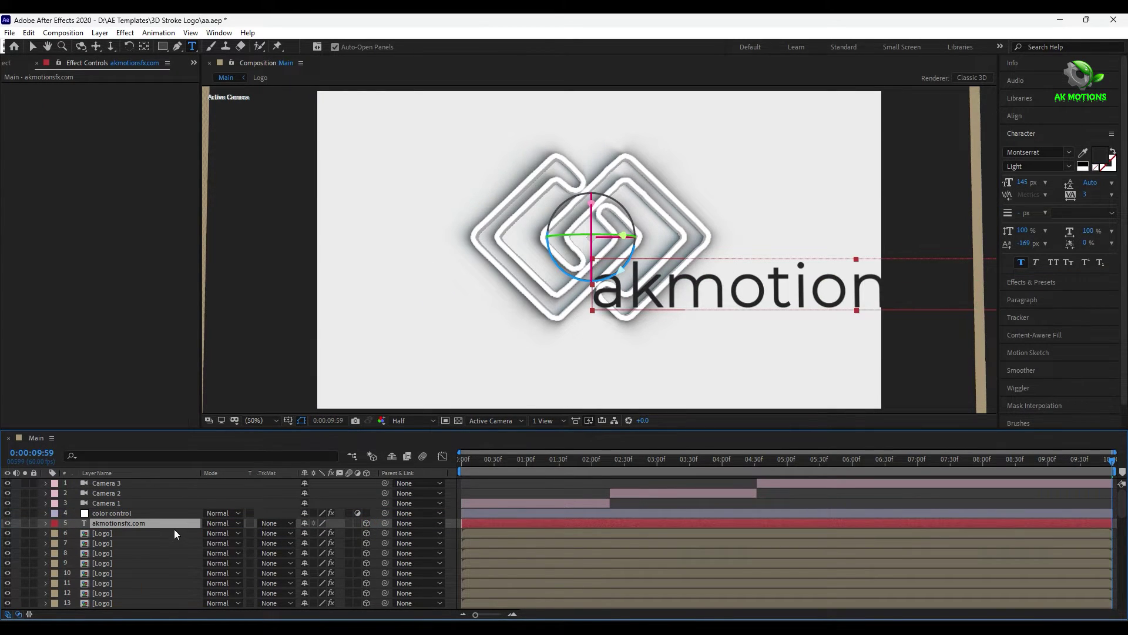
Step: Set the akmotionsfx.com font size to 58 px and position the text centered beneath the logo
{"action": "left_click_drag", "start_coordinate": [1021, 182], "coordinate": [985, 190]}
{"action": "left_click", "coordinate": [129, 513]}
{"action": "left_click", "coordinate": [147, 523]}
{"action": "key", "text": "p"}
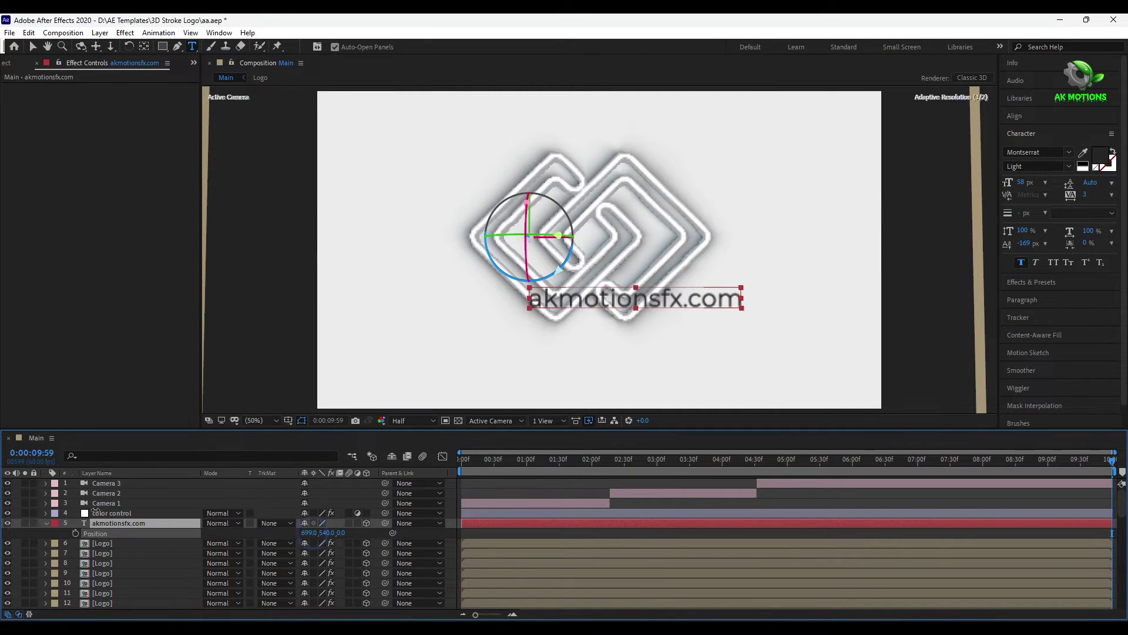
{"action": "left_click_drag", "start_coordinate": [324, 532], "coordinate": [386, 541]}
{"action": "left_click", "coordinate": [46, 523]}
Step: At 0:00:07:59, apply a Fade Up text animation preset to the akmotionsfx.com layer
{"action": "left_click_drag", "start_coordinate": [993, 468], "coordinate": [982, 471]}
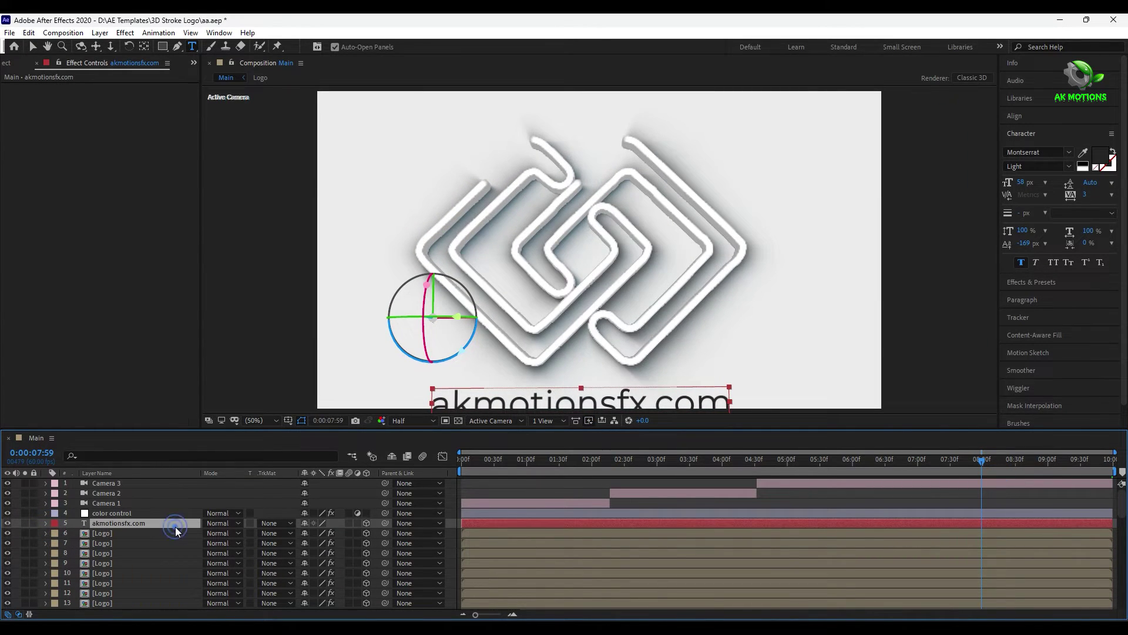
{"action": "key", "text": "ctrl+space"}
{"action": "type", "text": "fade "}
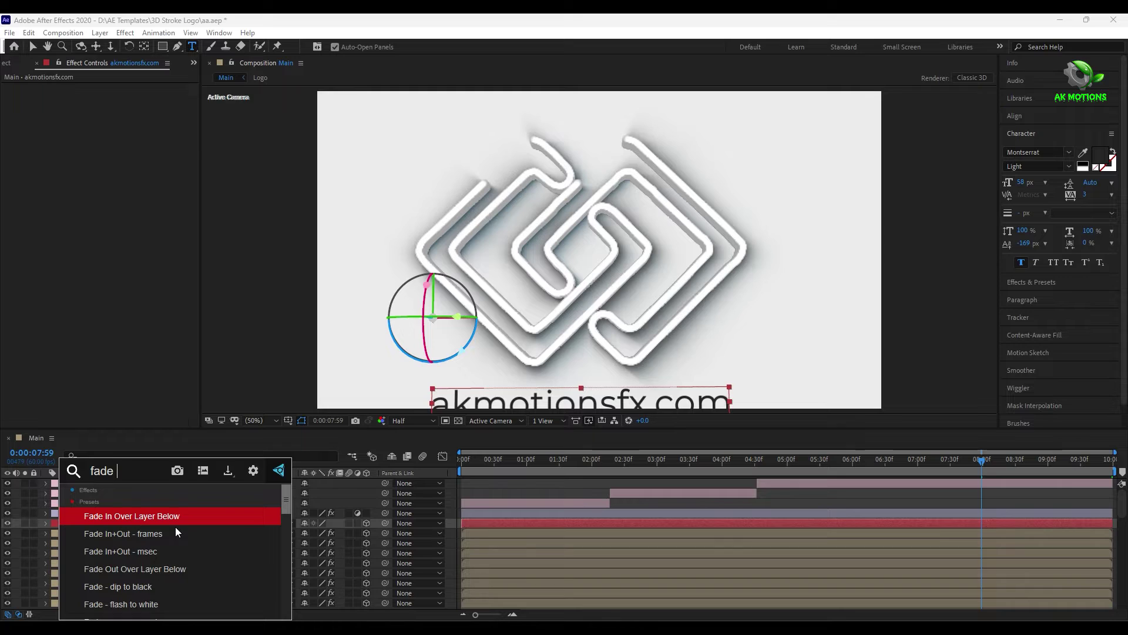
{"action": "type", "text": "up"}
{"action": "left_click", "coordinate": [153, 534]}
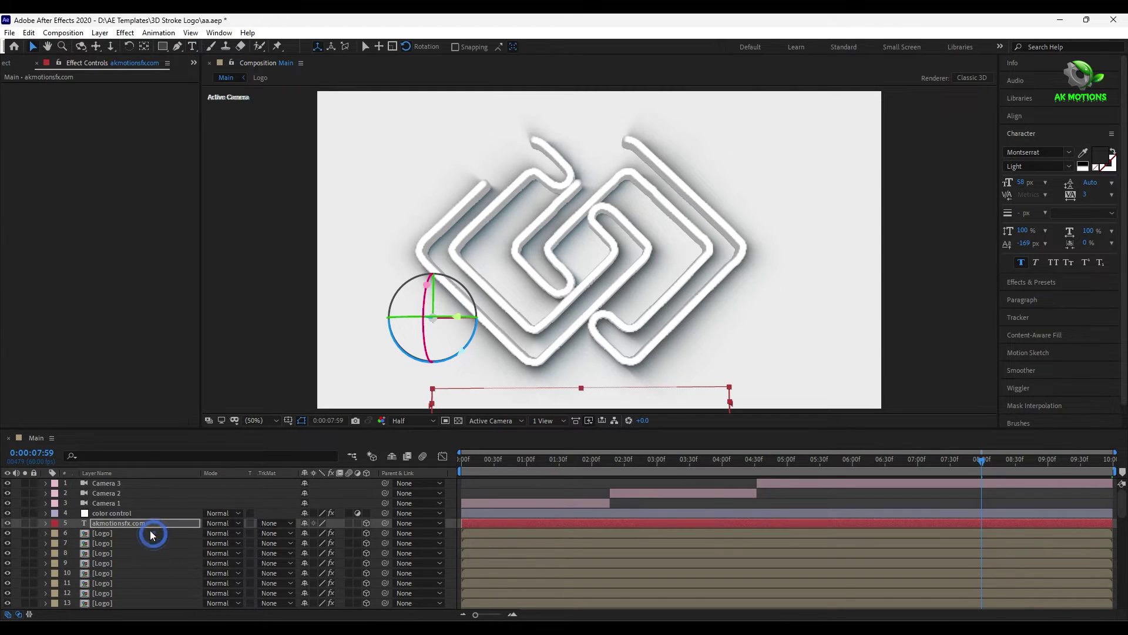
Step: Move the text's last Range Selector Start keyframe to just before 0:00:09:19 and apply Easy Ease to both Start keyframes
{"action": "left_click", "coordinate": [144, 523]}
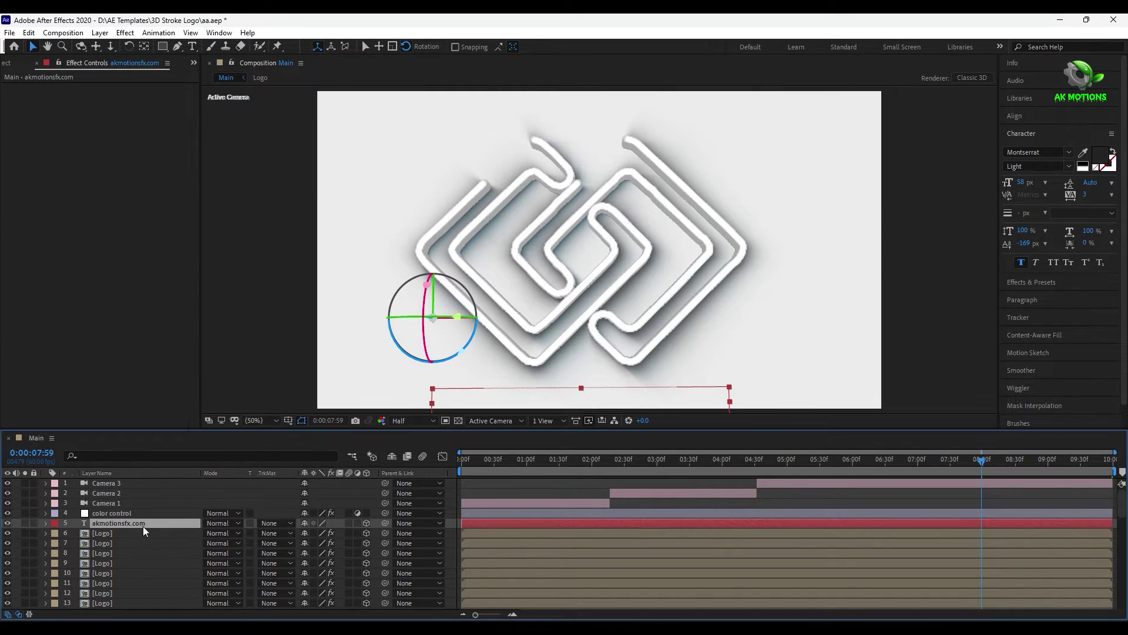
{"action": "key", "text": "u"}
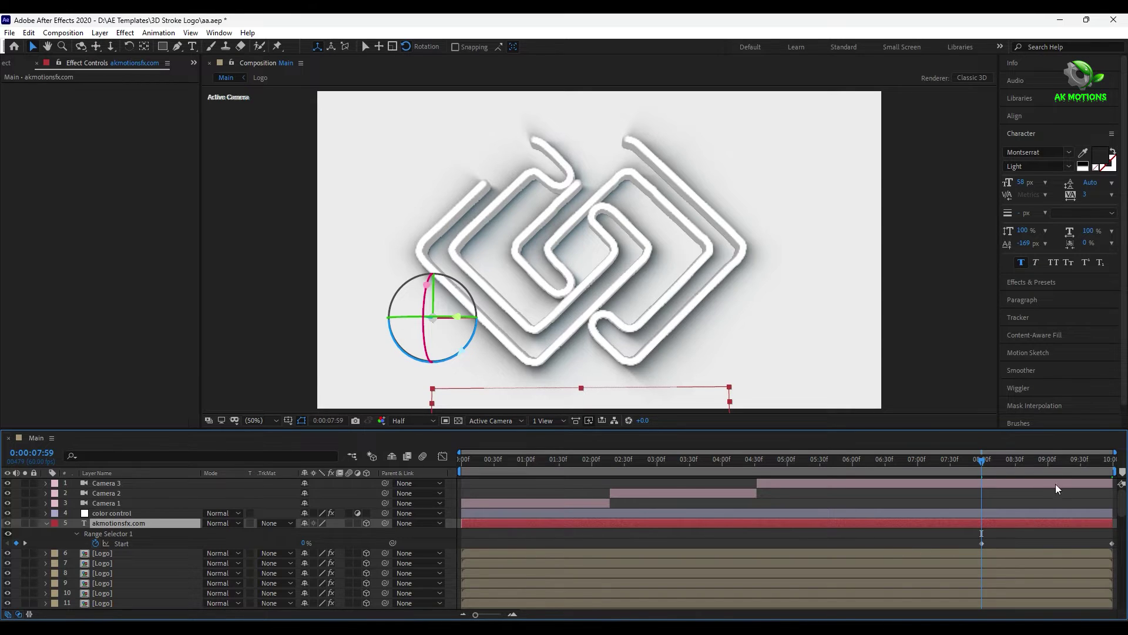
{"action": "left_click_drag", "start_coordinate": [1021, 463], "coordinate": [1068, 464]}
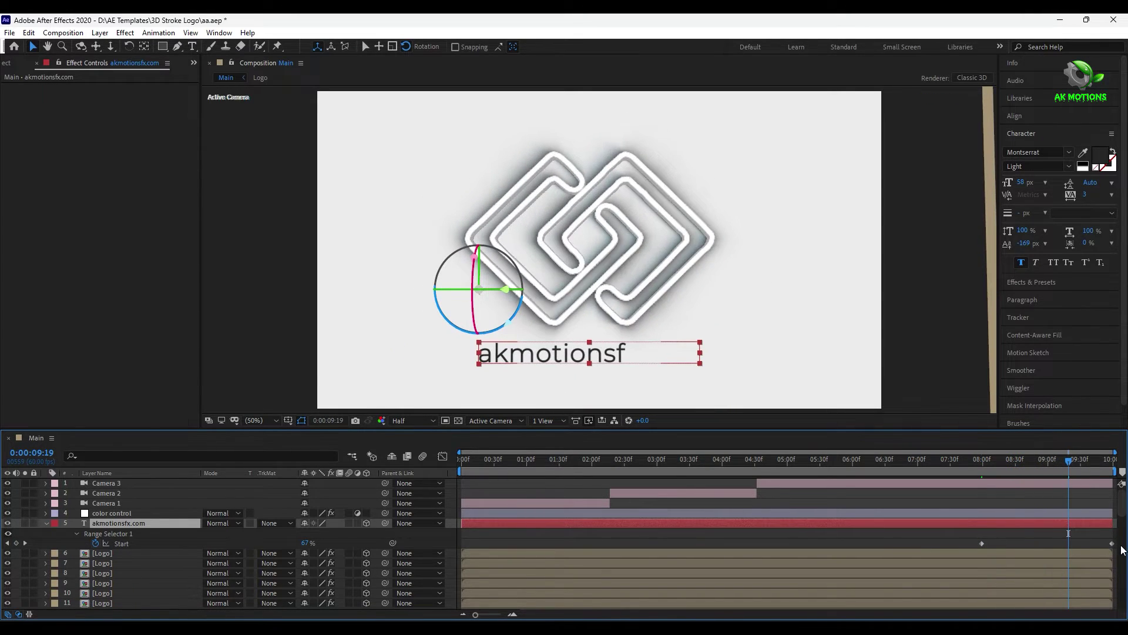
{"action": "left_click_drag", "start_coordinate": [1112, 543], "coordinate": [978, 544]}
{"action": "right_click", "coordinate": [980, 544]}
{"action": "left_click", "coordinate": [1005, 536]}
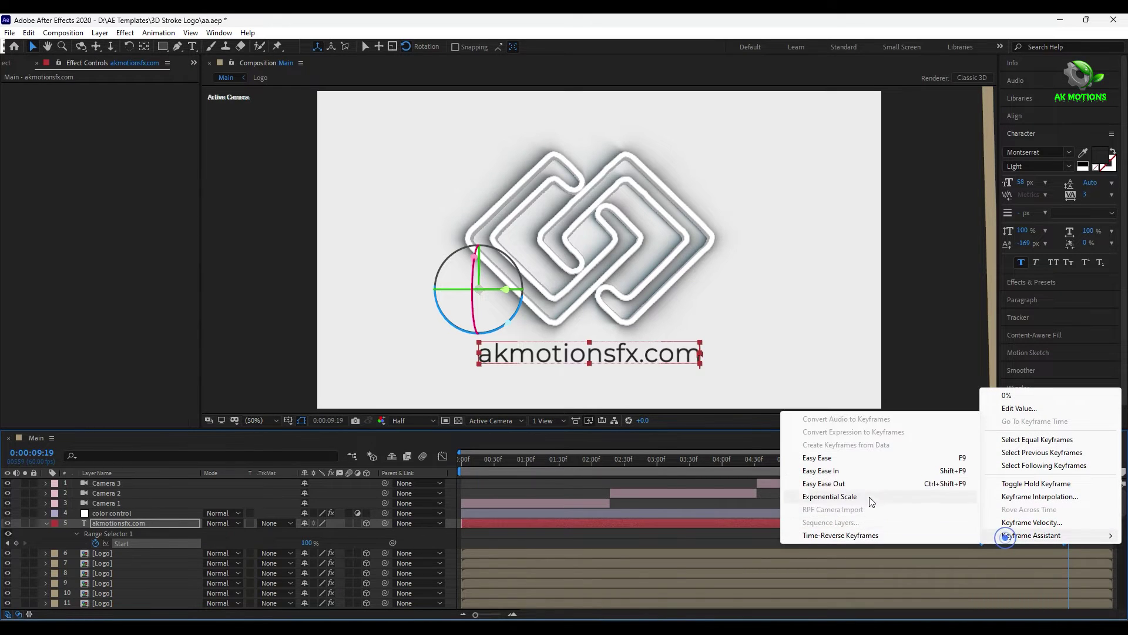
{"action": "left_click", "coordinate": [841, 458]}
{"action": "left_click", "coordinate": [892, 530]}
Step: Scrub through the text fade and shift its first Start keyframe slightly past 0:00:08:00
{"action": "left_click", "coordinate": [969, 469]}
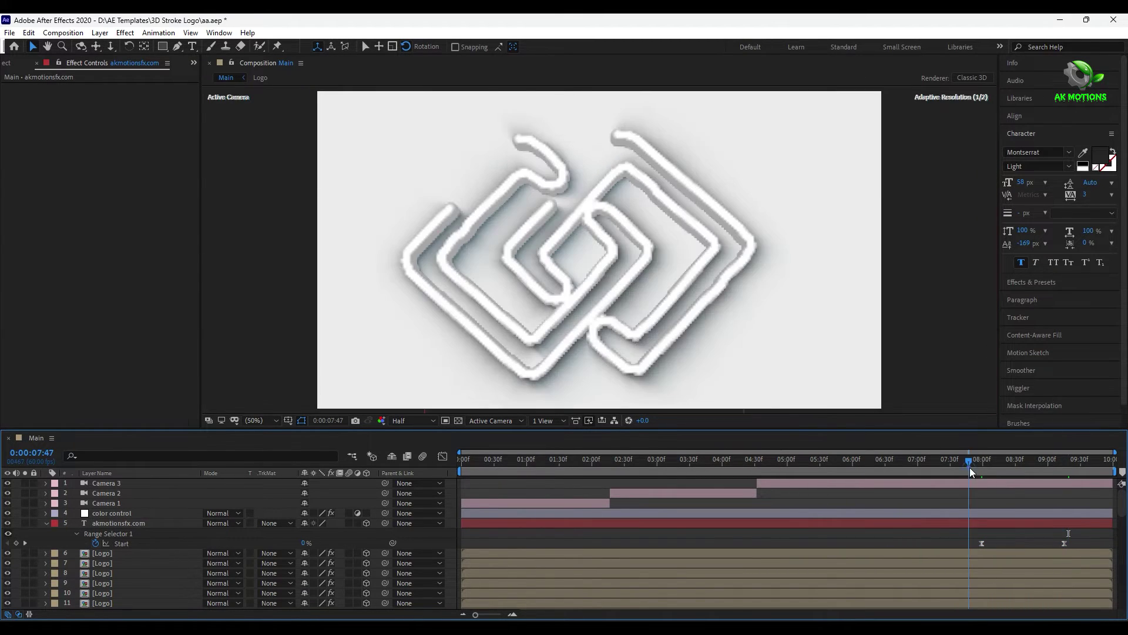
{"action": "left_click_drag", "start_coordinate": [970, 467], "coordinate": [1019, 472]}
{"action": "left_click", "coordinate": [986, 543]}
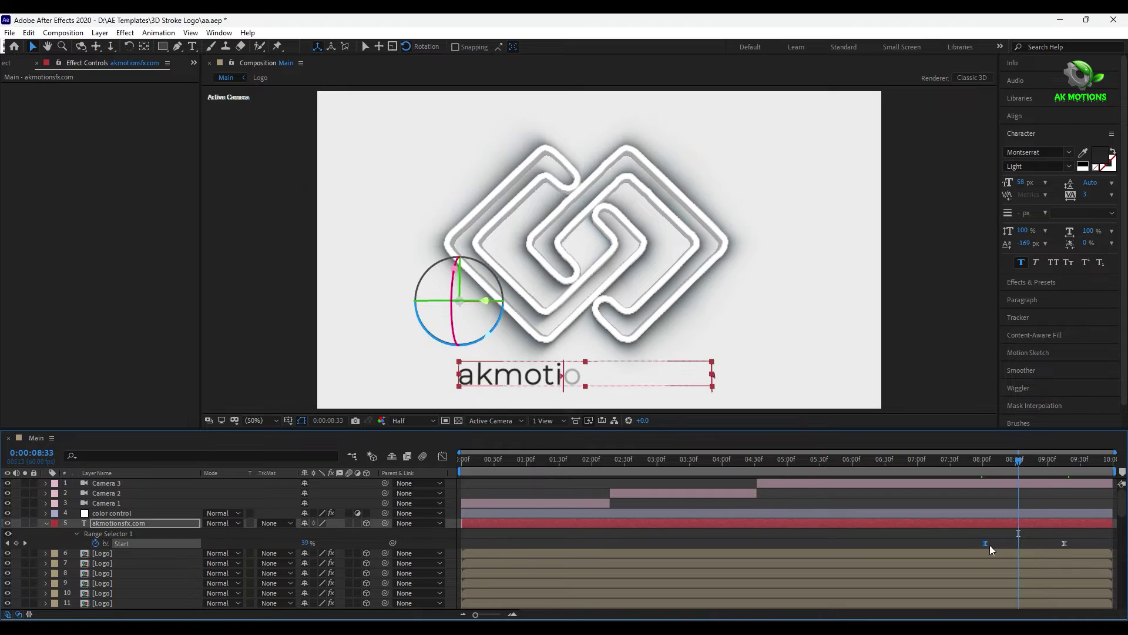
{"action": "left_click_drag", "start_coordinate": [990, 545], "coordinate": [999, 545]}
{"action": "left_click_drag", "start_coordinate": [1002, 469], "coordinate": [1113, 467]}
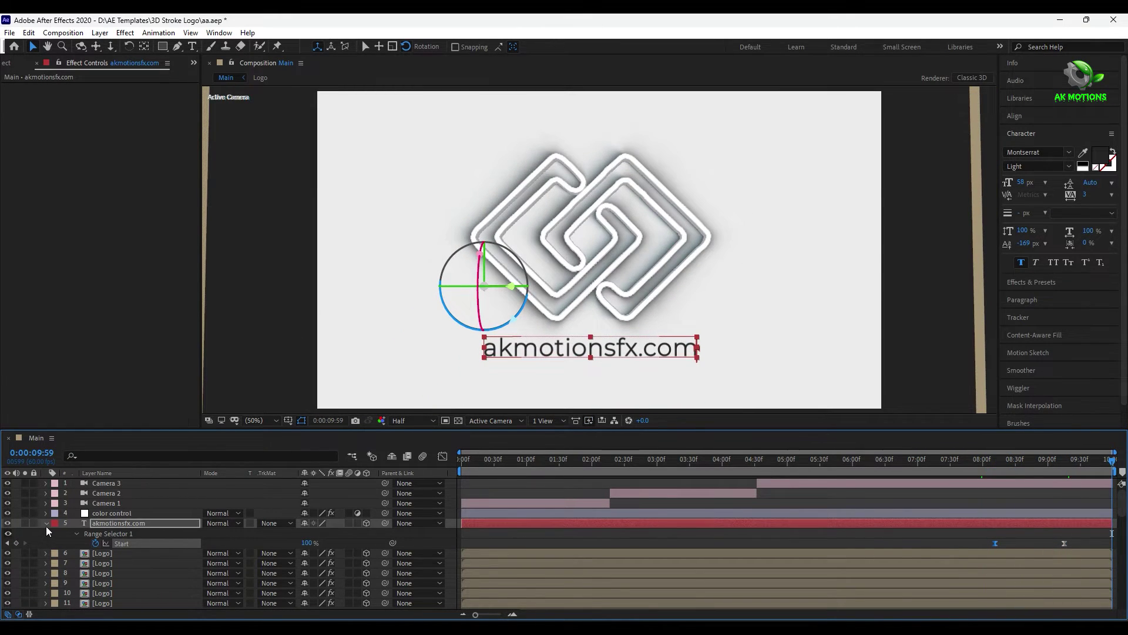
Step: Collapse and deselect the text layer, and save the project with the preview at 0:00:03:30 in Full resolution
{"action": "left_click", "coordinate": [46, 524]}
{"action": "key", "text": "F2"}
{"action": "key", "text": "ctrl+s"}
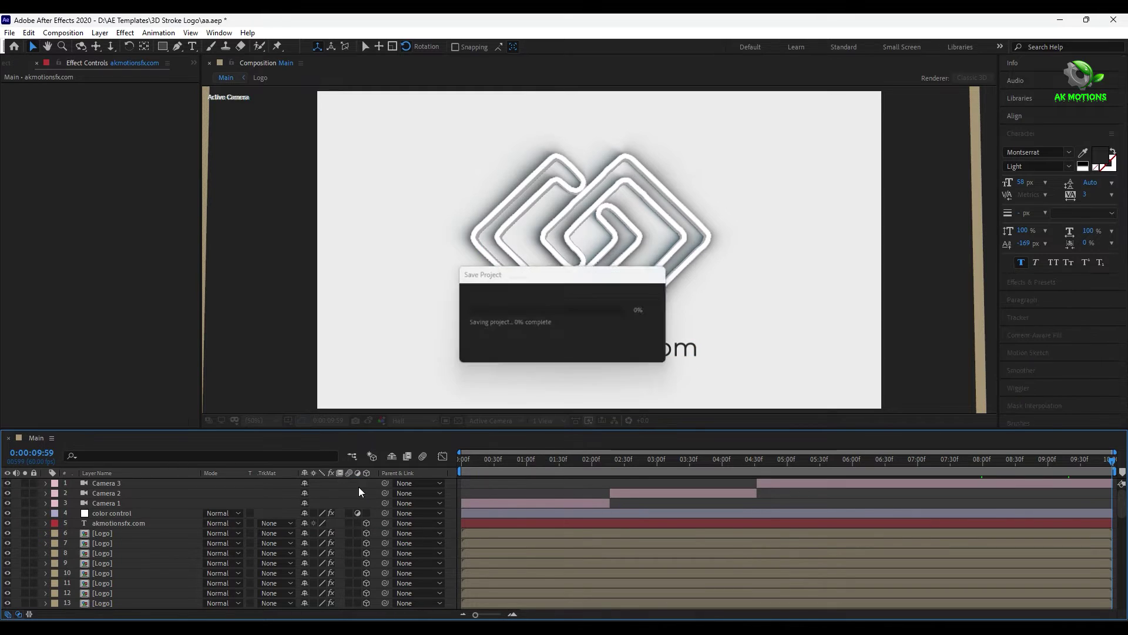
{"action": "left_click_drag", "start_coordinate": [1112, 459], "coordinate": [689, 459]}
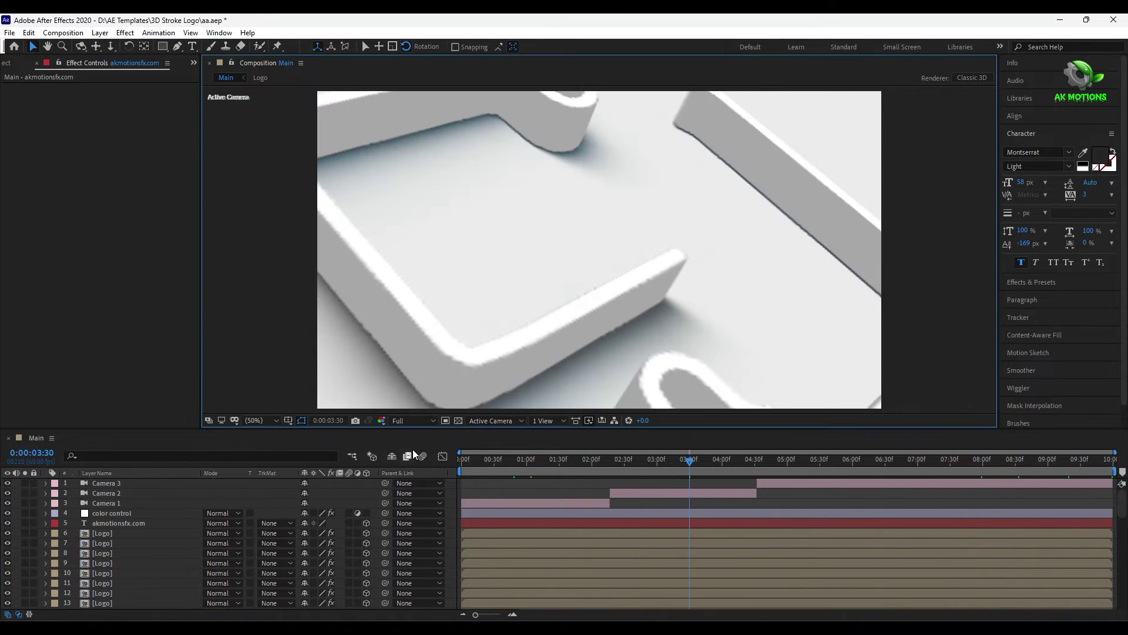
{"action": "key", "text": "ctrl+s"}
Step: Expand Camera 2's Camera Options and turn Depth of Field on
{"action": "left_click", "coordinate": [639, 493]}
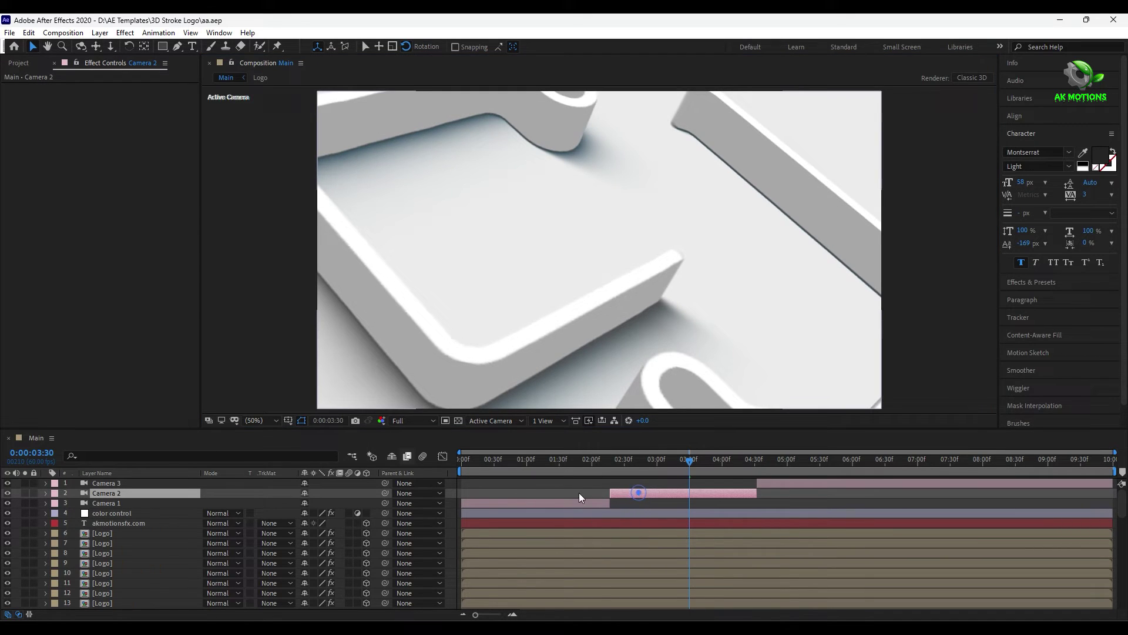
{"action": "left_click", "coordinate": [45, 493]}
{"action": "left_click", "coordinate": [56, 504]}
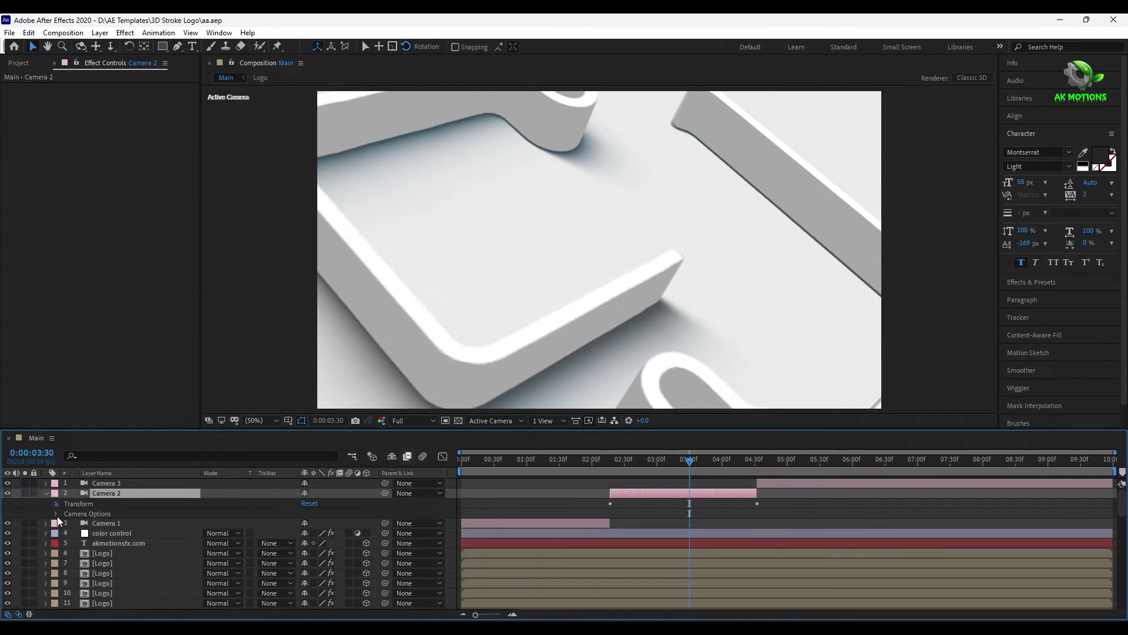
{"action": "left_click", "coordinate": [56, 514]}
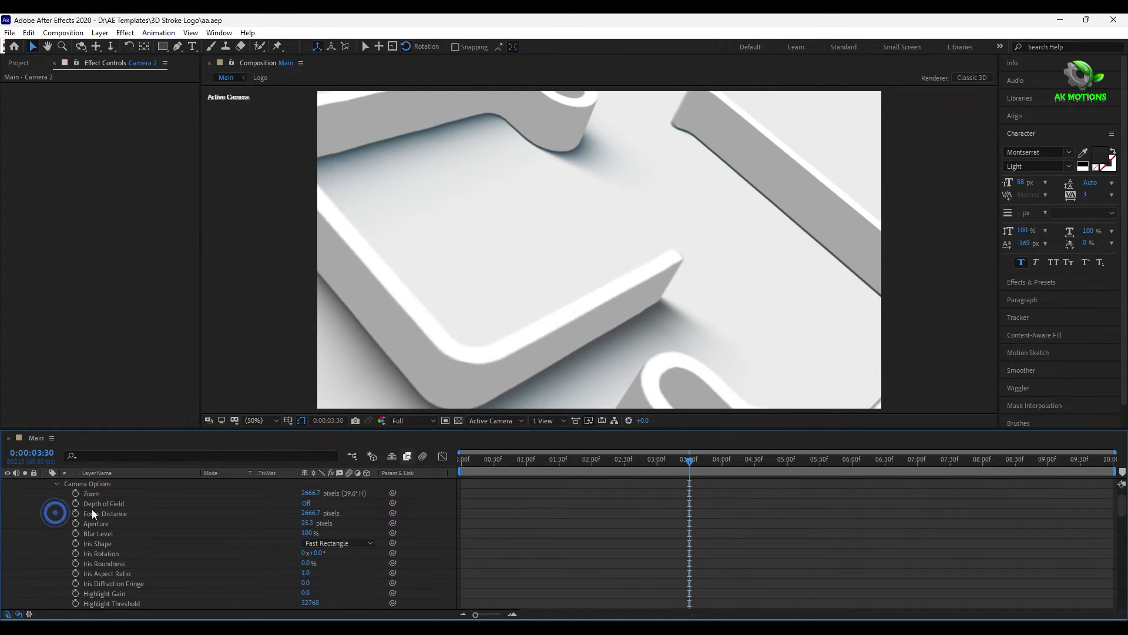
{"action": "left_click", "coordinate": [306, 505]}
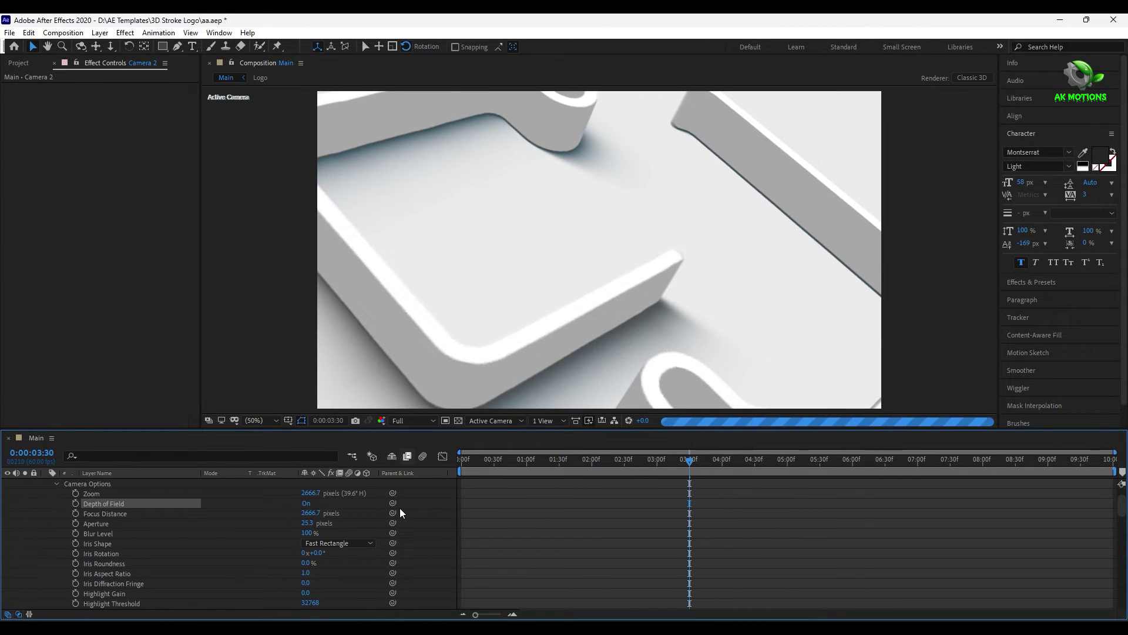
Step: Try Focus Distances of 500 and 800 pixels on Camera 2, settle on 400 pixels, and collapse the layer
{"action": "left_click", "coordinate": [313, 513]}
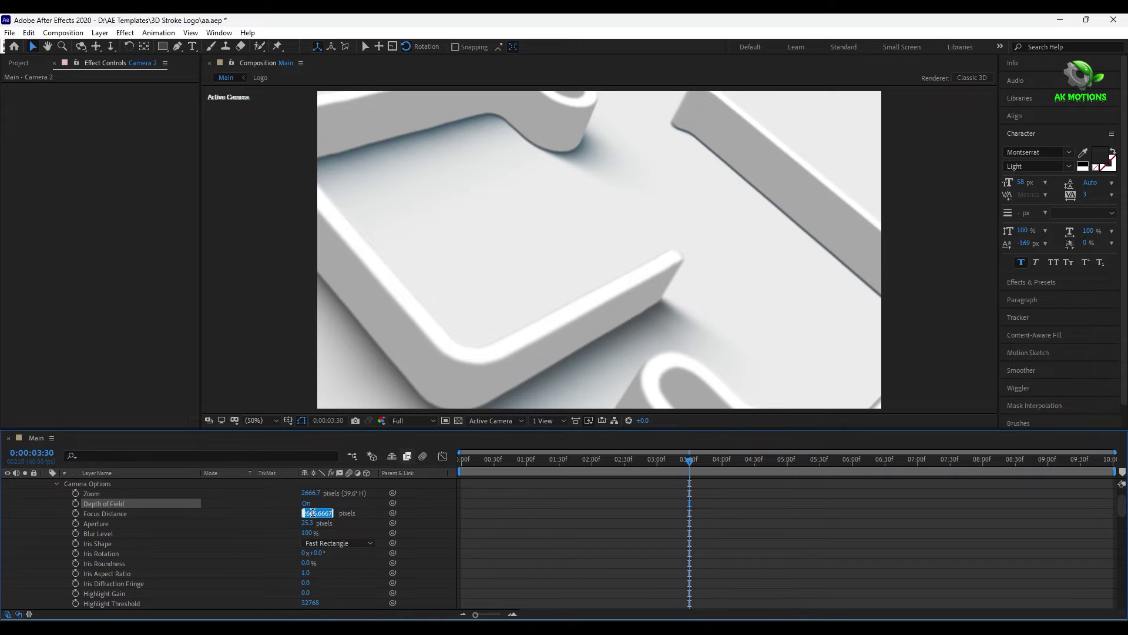
{"action": "type", "text": "500"}
{"action": "key", "text": "Return"}
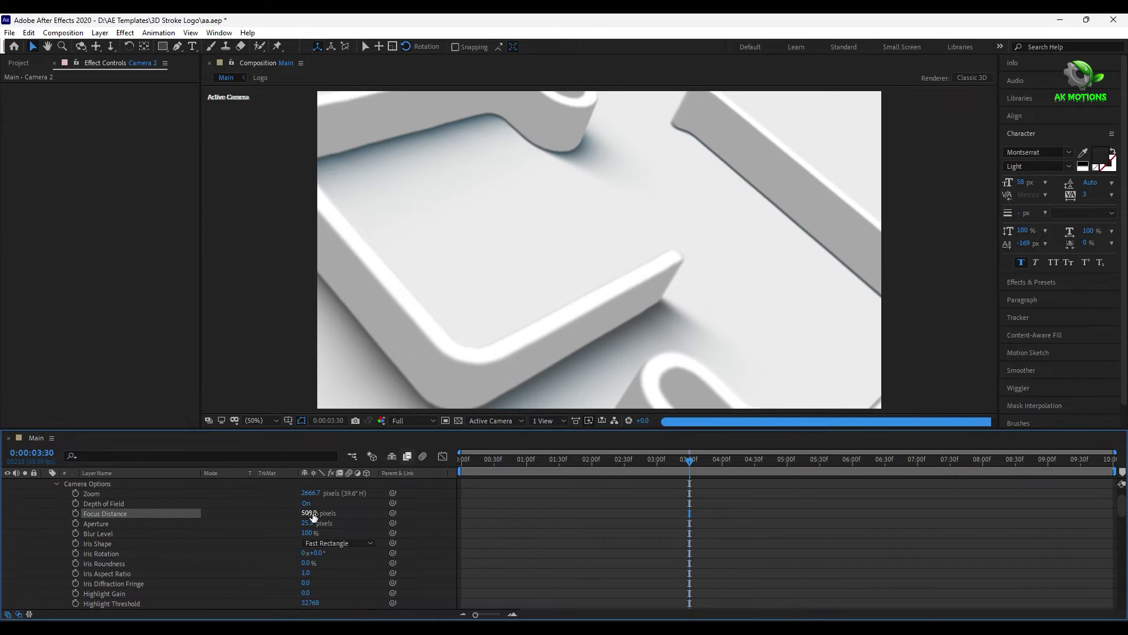
{"action": "type", "text": "800"}
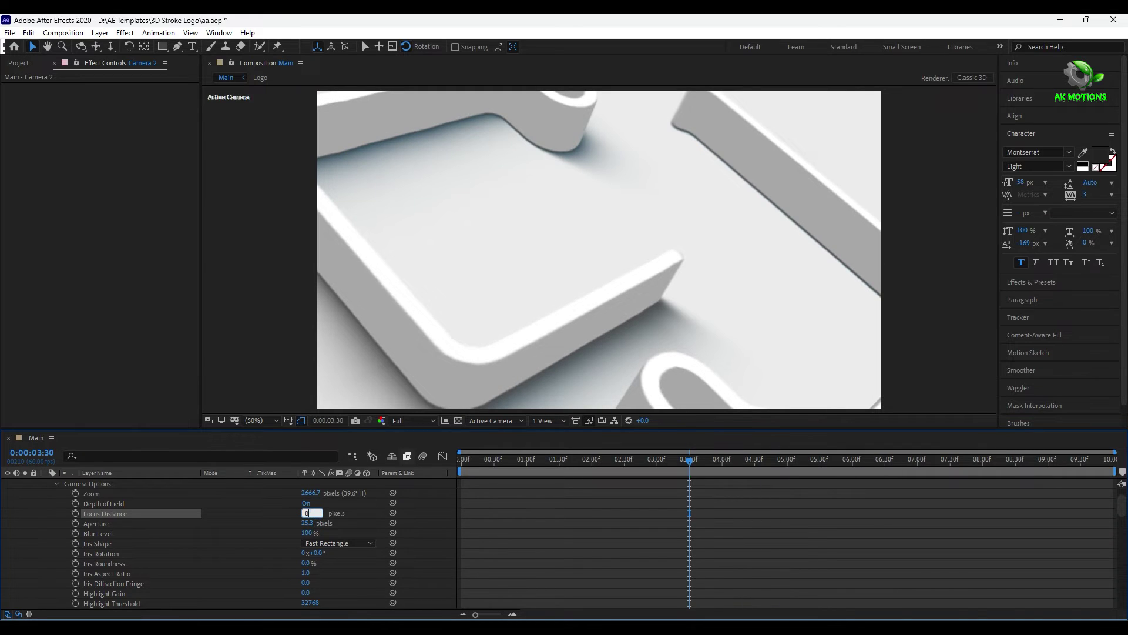
{"action": "key", "text": "Return"}
{"action": "left_click", "coordinate": [312, 514]}
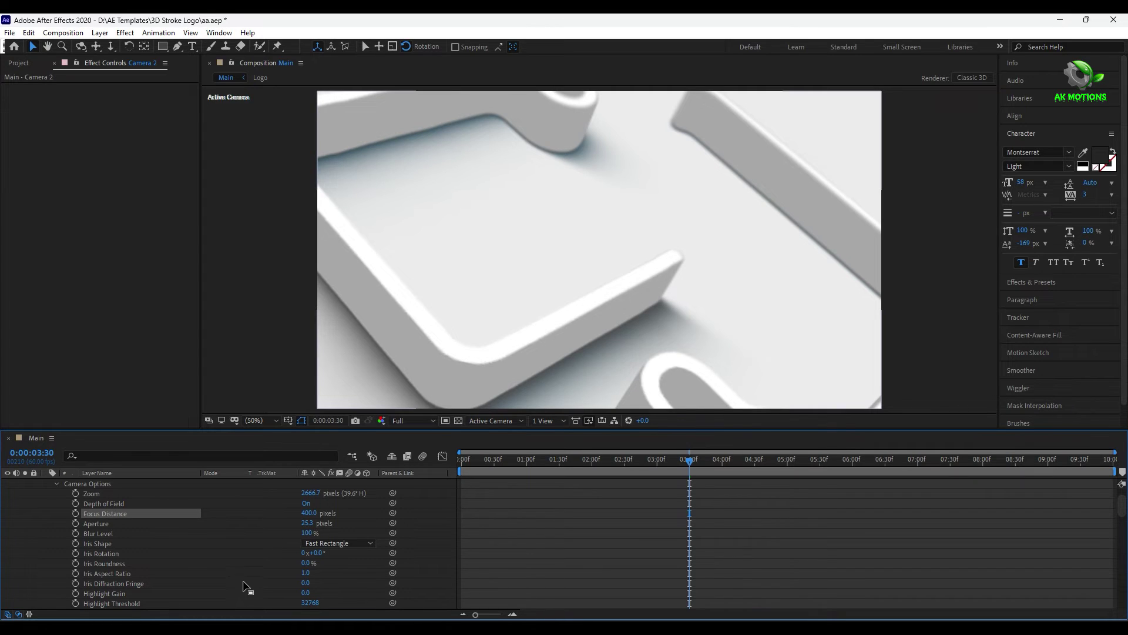
{"action": "scroll", "coordinate": [76, 492], "scroll_direction": "up", "scroll_amount": 2}
{"action": "left_click", "coordinate": [46, 493]}
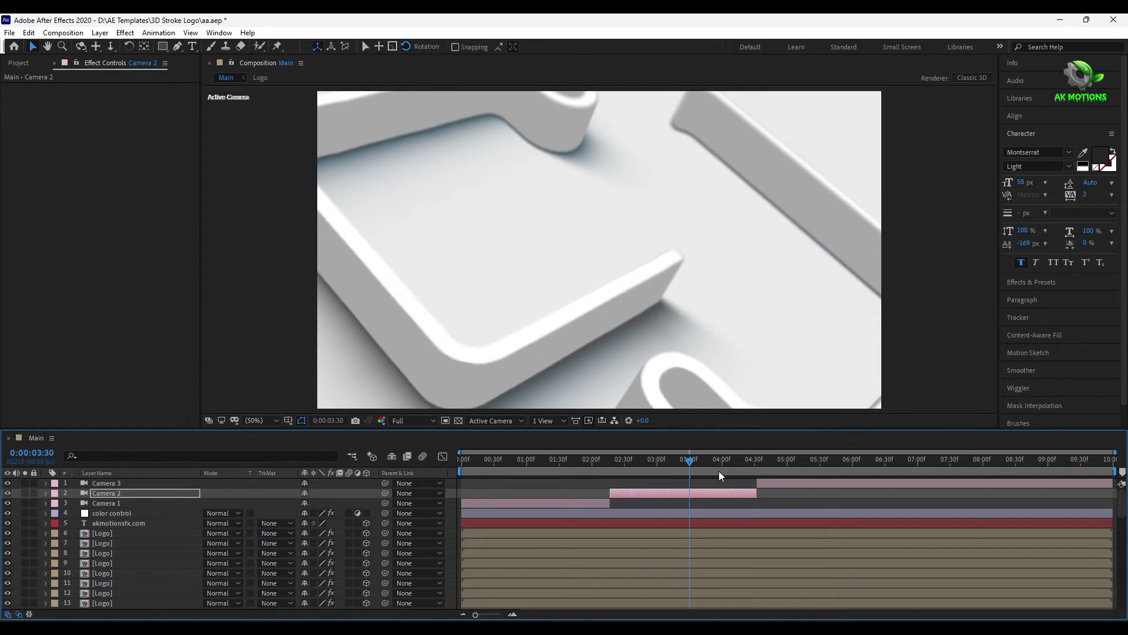
Step: Keyframe Camera 2's Focus Distance at 400 pixels shortly after 0:00:03:00 and at 600 pixels at 0:00:03:59
{"action": "left_click", "coordinate": [722, 469]}
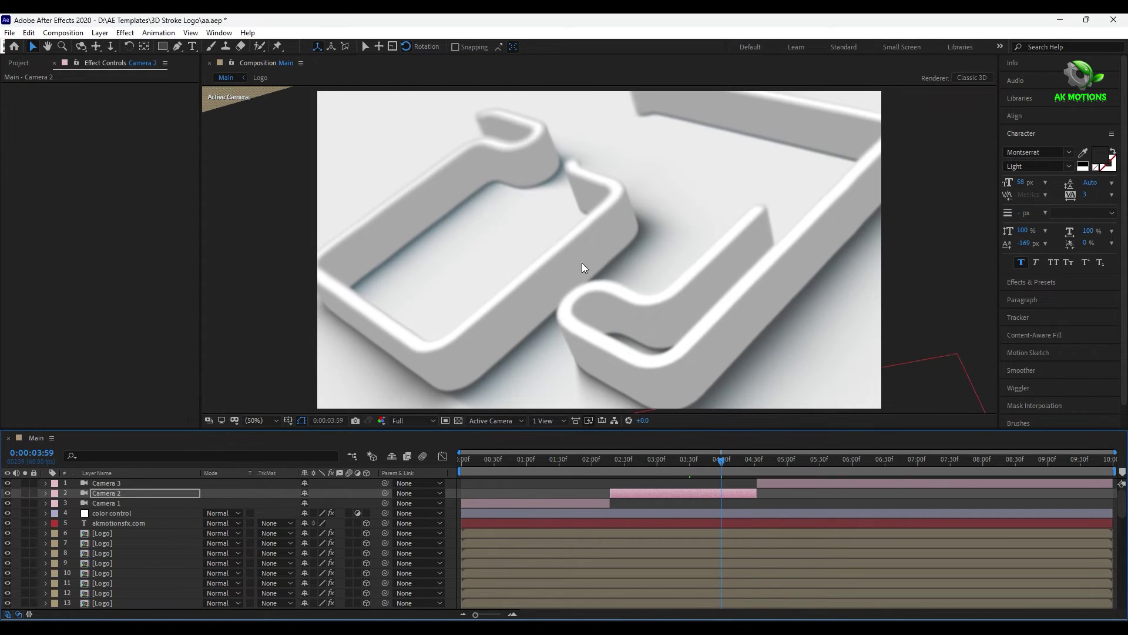
{"action": "left_click", "coordinate": [45, 494]}
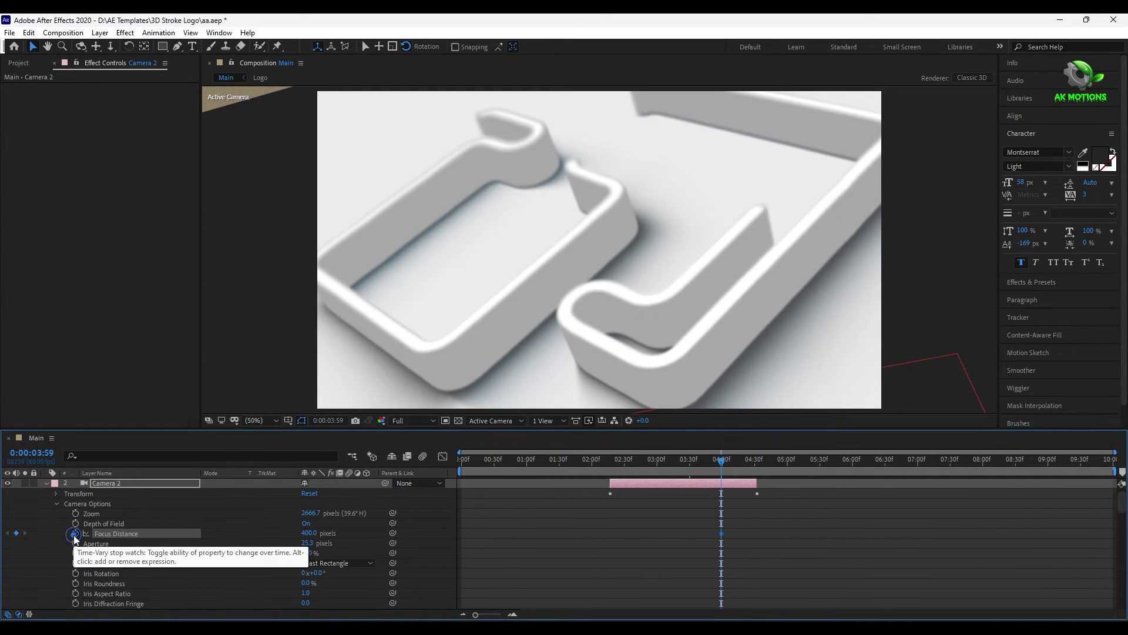
{"action": "left_click", "coordinate": [76, 533]}
{"action": "left_click_drag", "start_coordinate": [719, 533], "coordinate": [659, 539]}
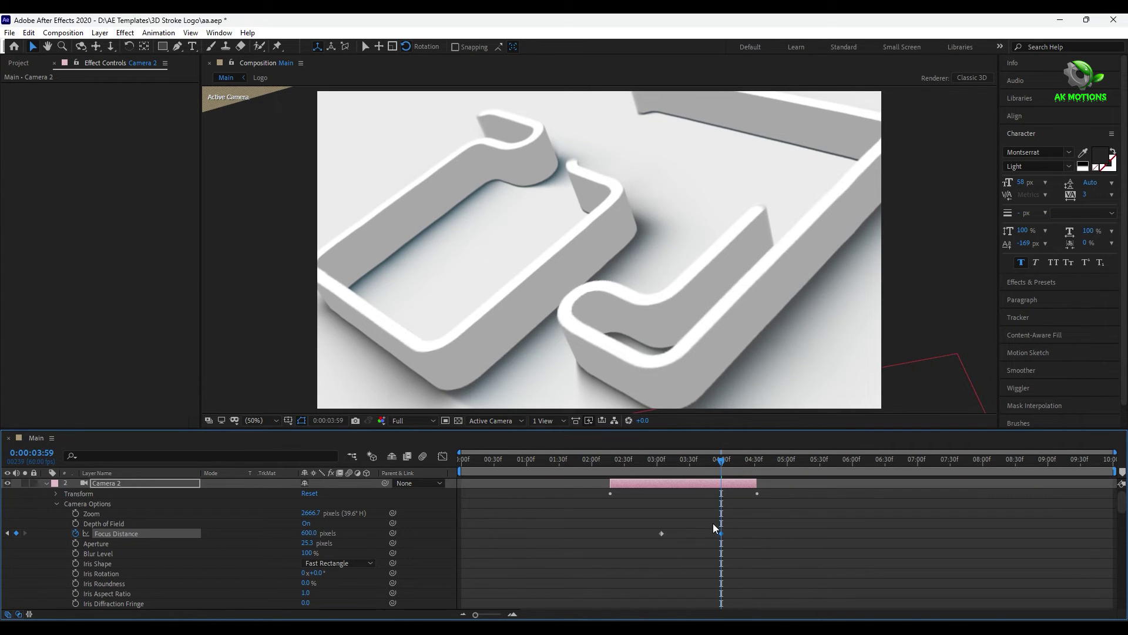
Step: Apply Easy Ease to both Focus Distance keyframes, collapse Camera 2 and save the project
{"action": "left_click_drag", "start_coordinate": [738, 526], "coordinate": [658, 538]}
{"action": "right_click", "coordinate": [662, 533]}
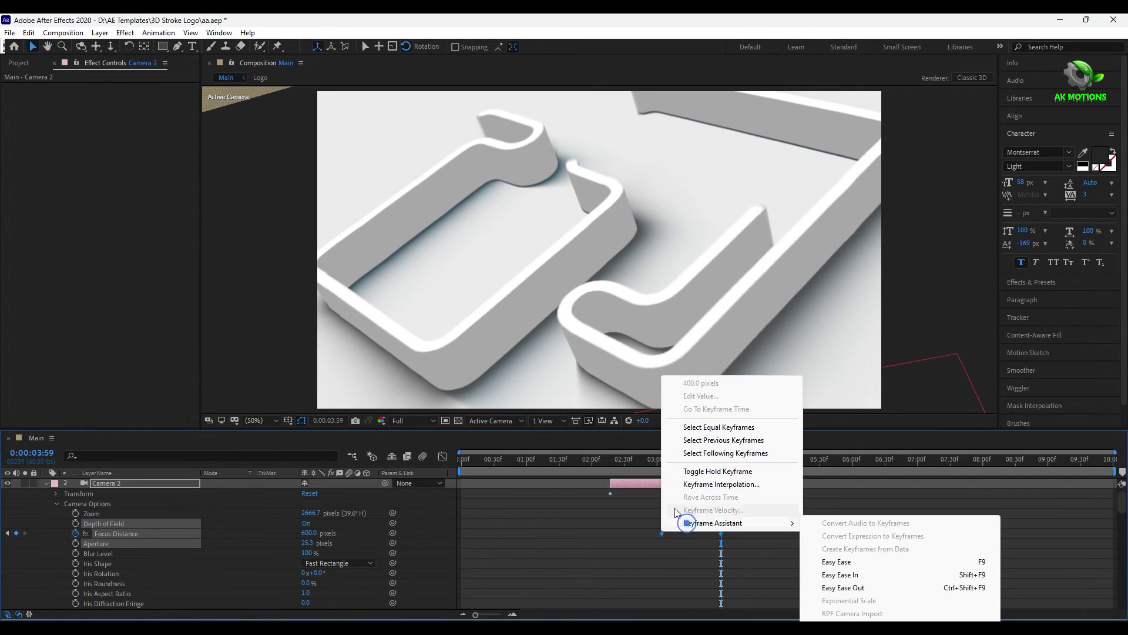
{"action": "left_click", "coordinate": [836, 561]}
{"action": "scroll", "coordinate": [117, 517], "scroll_direction": "up", "scroll_amount": 1}
{"action": "left_click", "coordinate": [43, 494]}
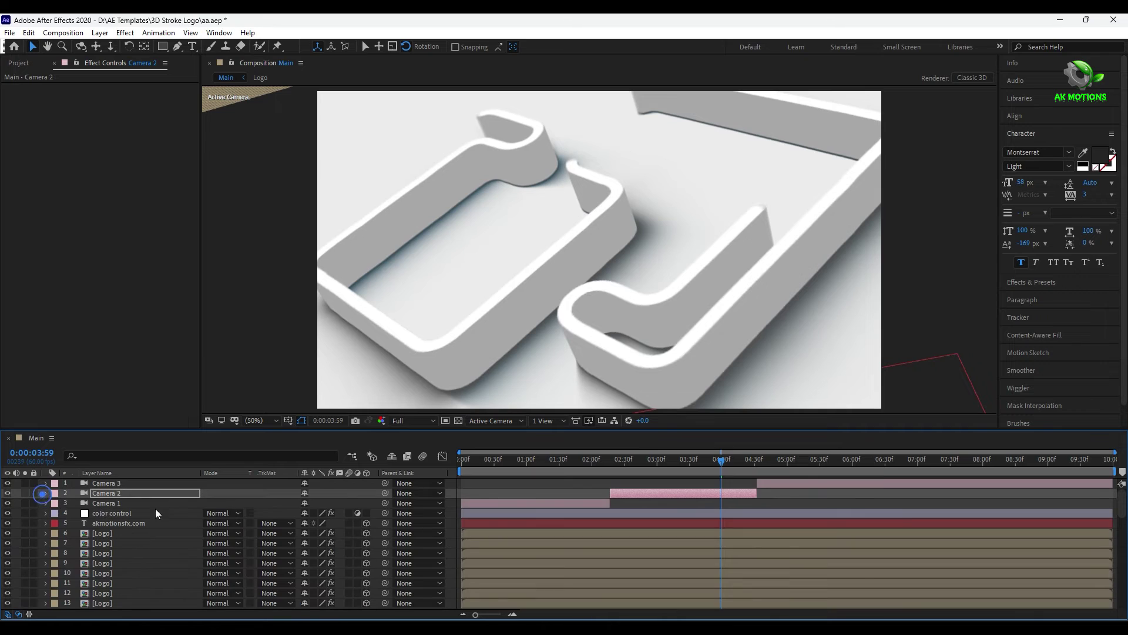
{"action": "key", "text": "ctrl+s"}
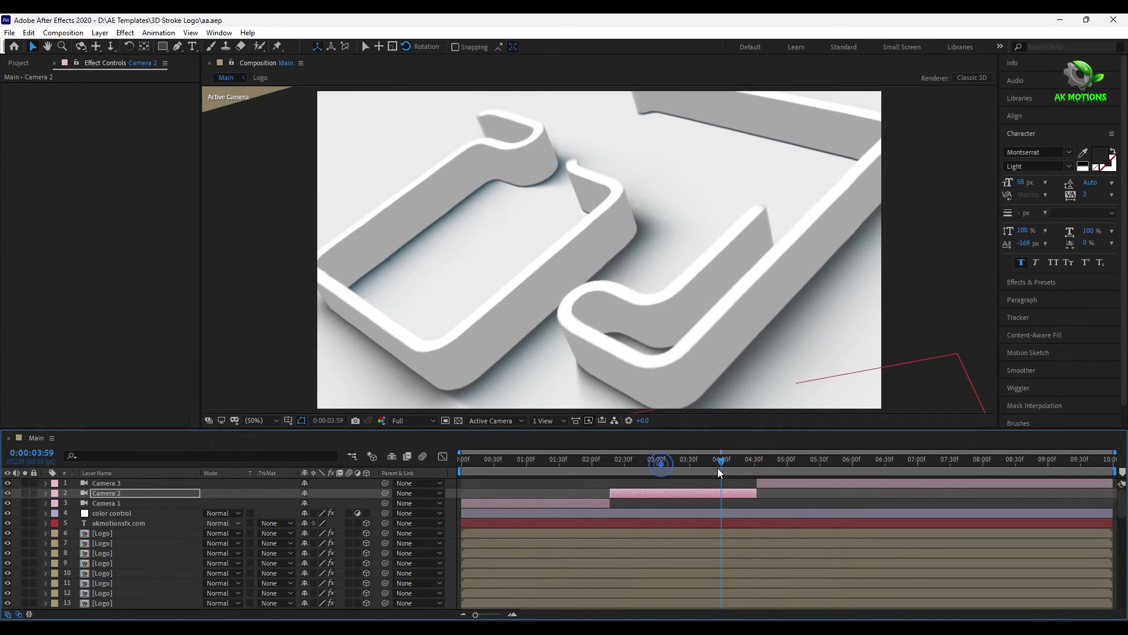
Step: Check the frame at 0:00:04:22 and play the whole animation from the beginning
{"action": "left_click", "coordinate": [747, 464]}
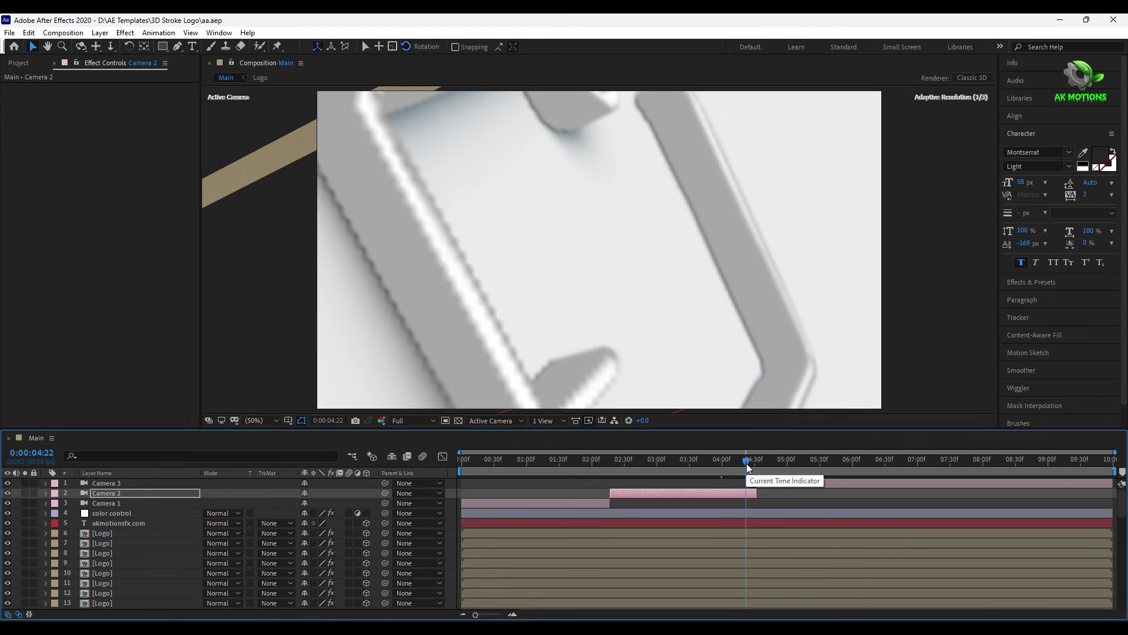
{"action": "key", "text": "Home"}
{"action": "key", "text": "space"}
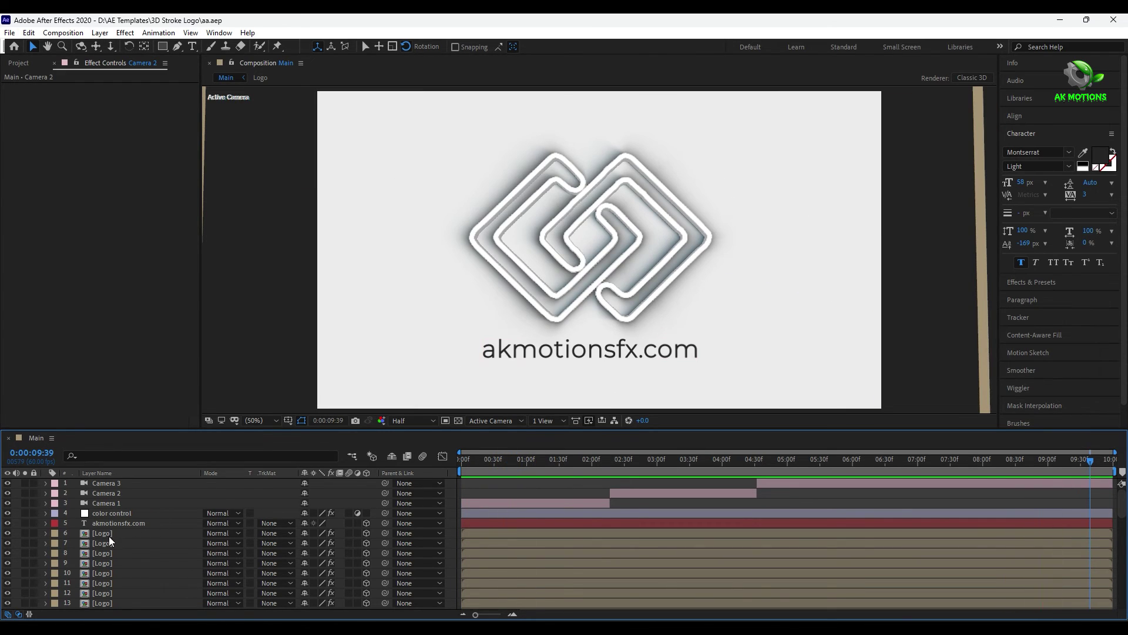
Step: Open the nested Logo composition and add a text layer reading YOUR LOGO
{"action": "double_click", "coordinate": [108, 535]}
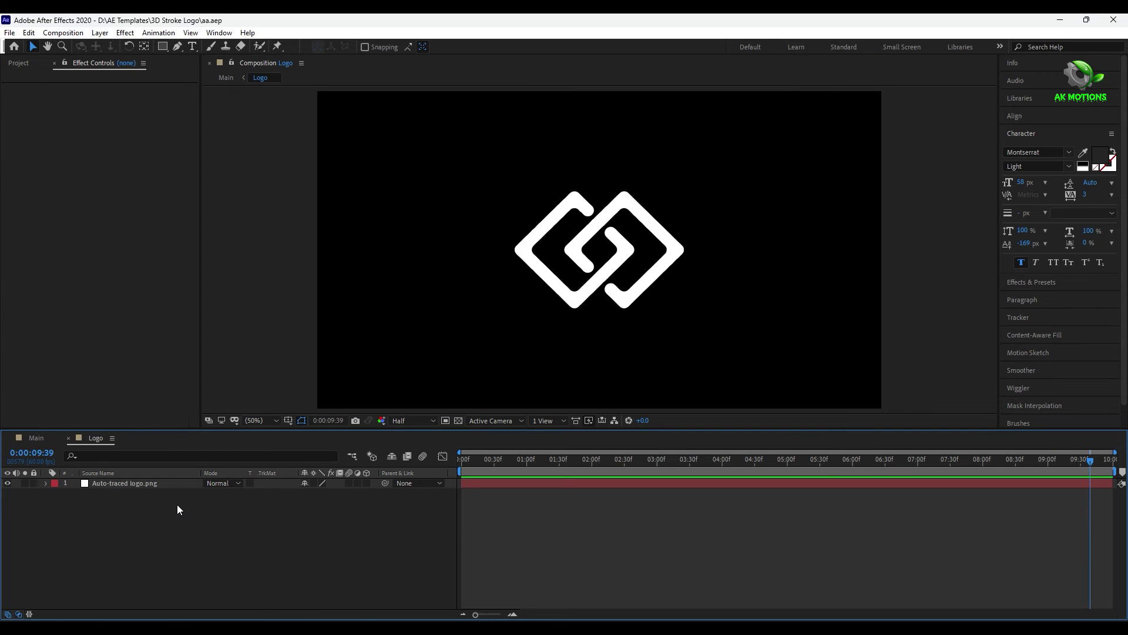
{"action": "left_click", "coordinate": [129, 488]}
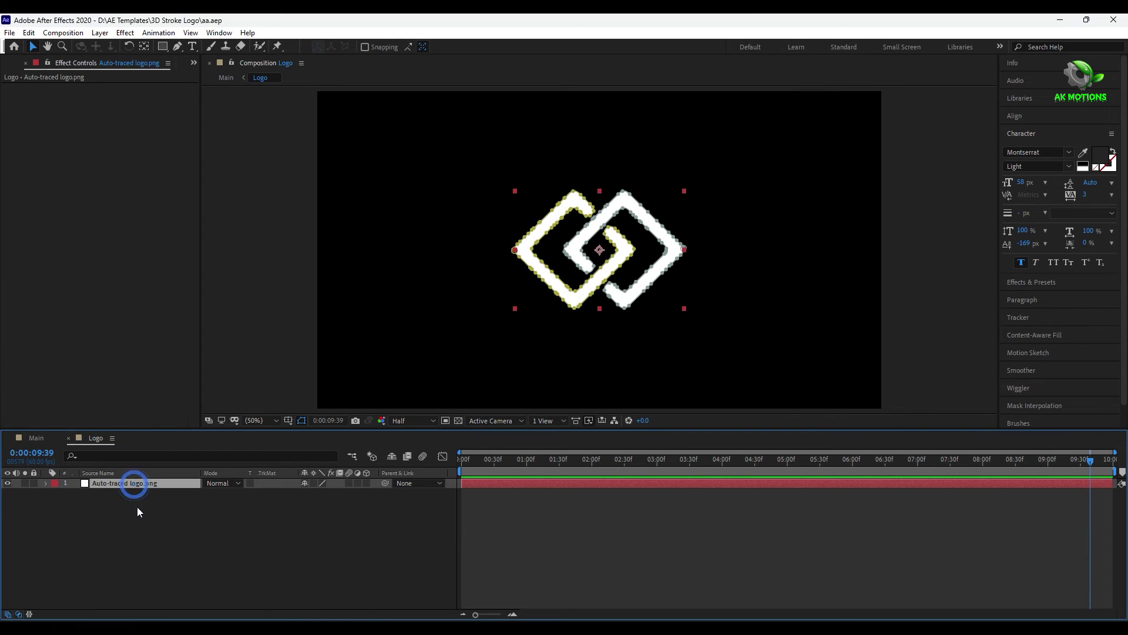
{"action": "left_click", "coordinate": [137, 506]}
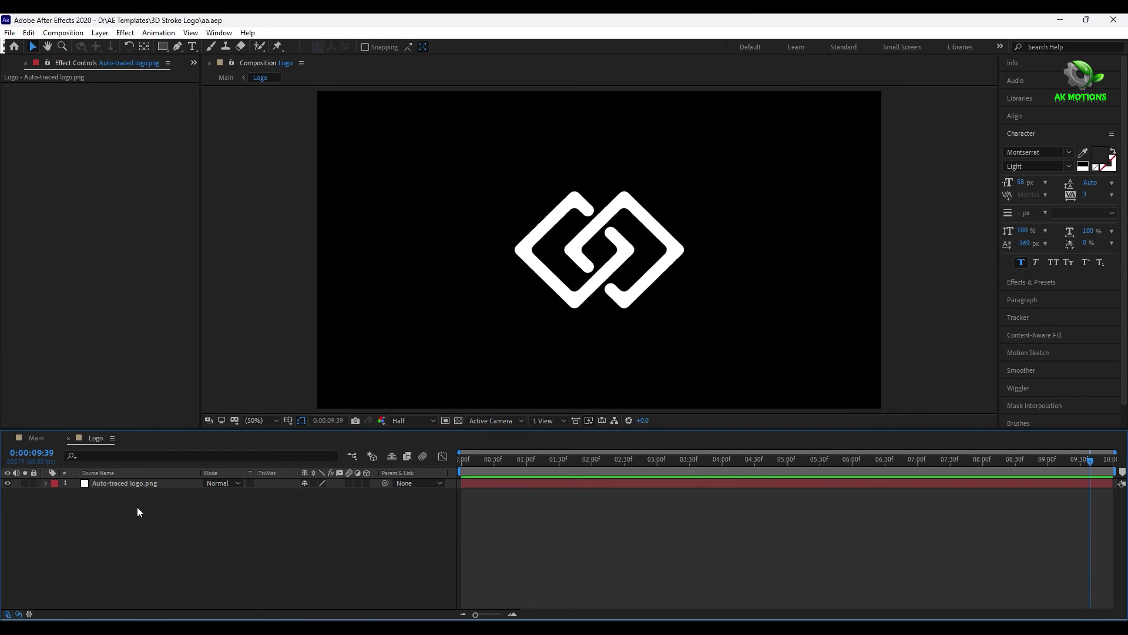
{"action": "right_click", "coordinate": [137, 507]}
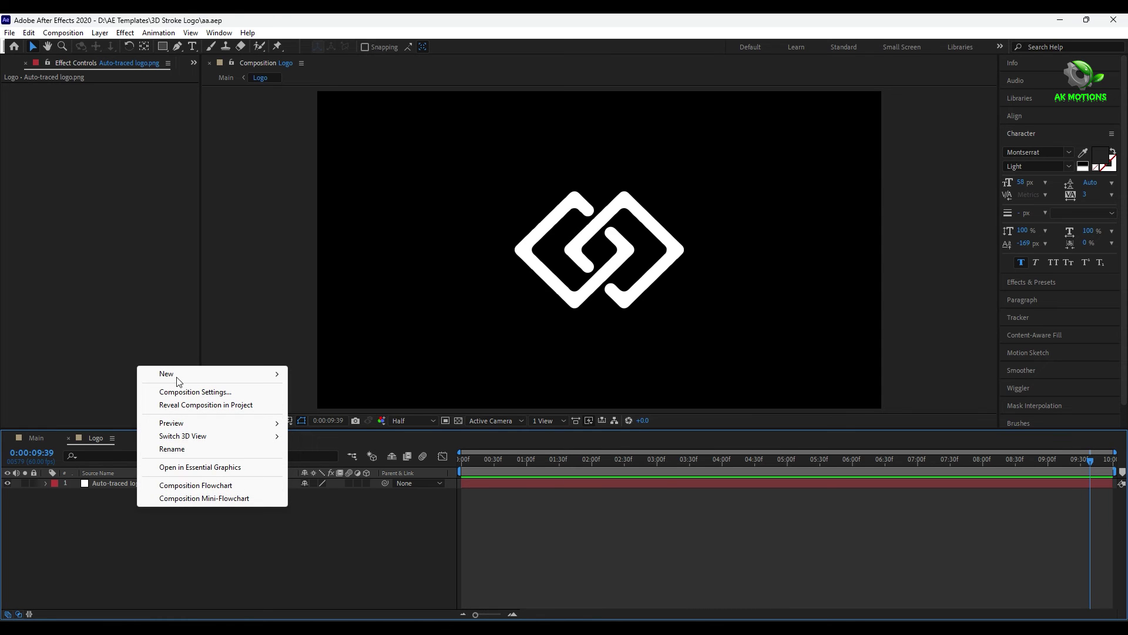
{"action": "mouse_move", "coordinate": [177, 379]}
{"action": "left_click", "coordinate": [335, 392]}
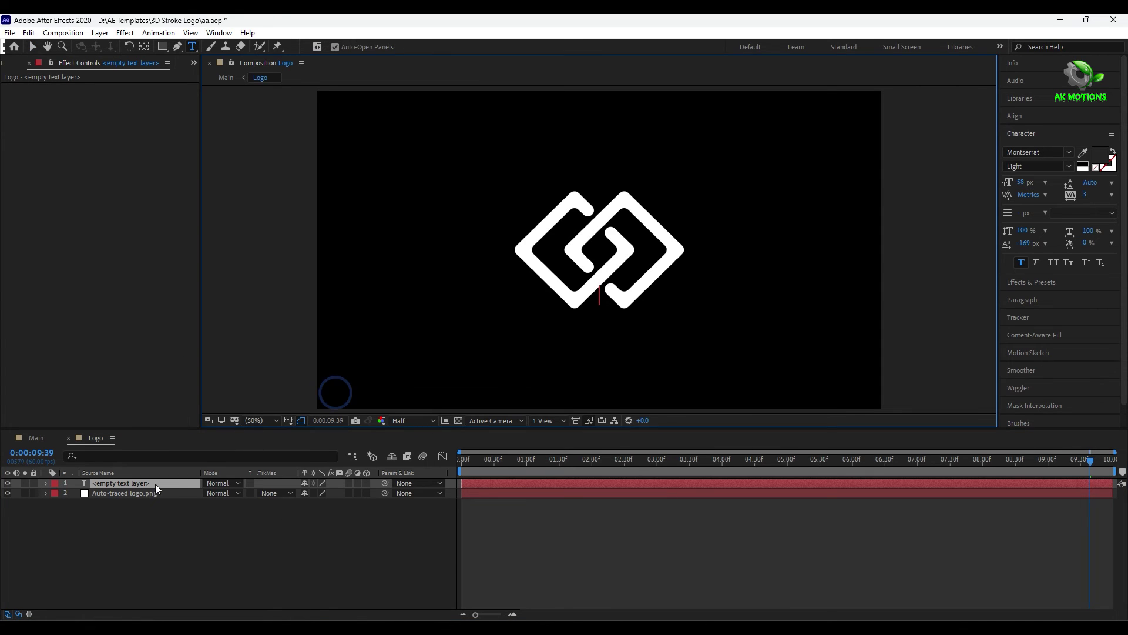
{"action": "type", "text": "YOUR LOGO"}
Step: Hide the auto-traced logo layer, then enlarge and embolden the YOUR LOGO text and centre it in the composition
{"action": "key", "text": "Caps_Lock"}
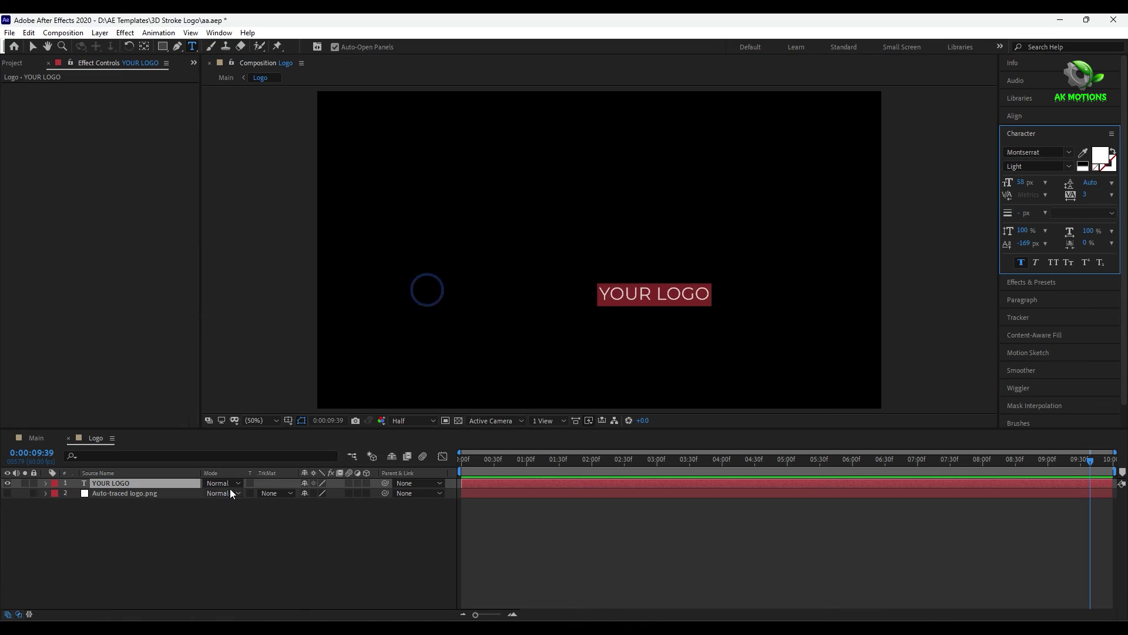
{"action": "left_click", "coordinate": [1038, 214]}
{"action": "key", "text": "Escape"}
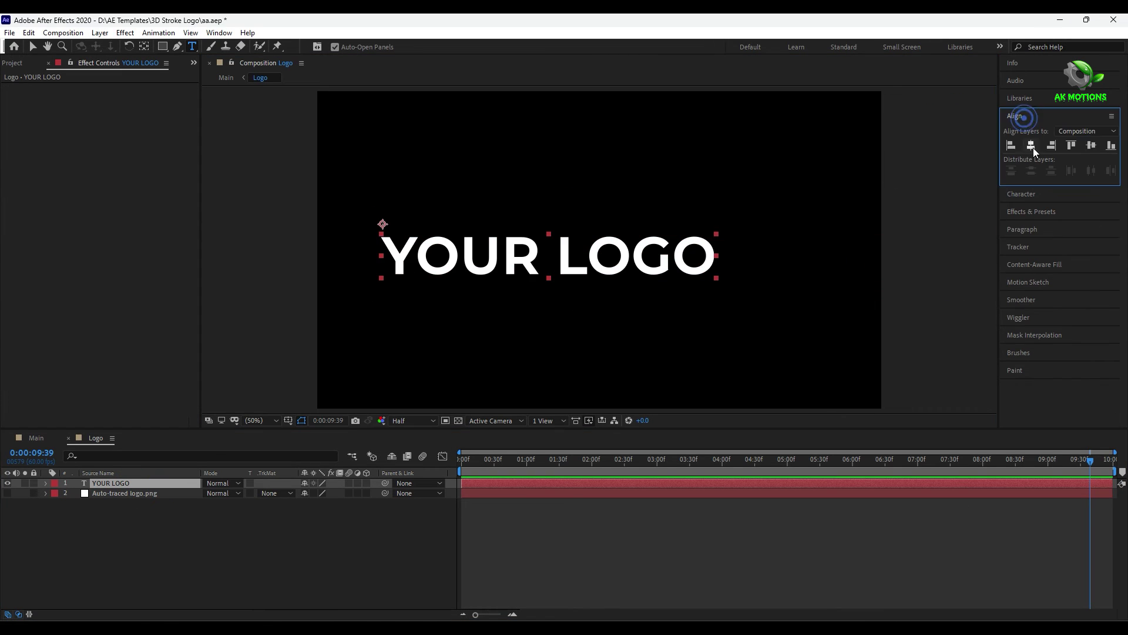
Step: Return to the Main composition, deselect the Logo layer and set the preview resolution to Full
{"action": "left_click", "coordinate": [37, 438]}
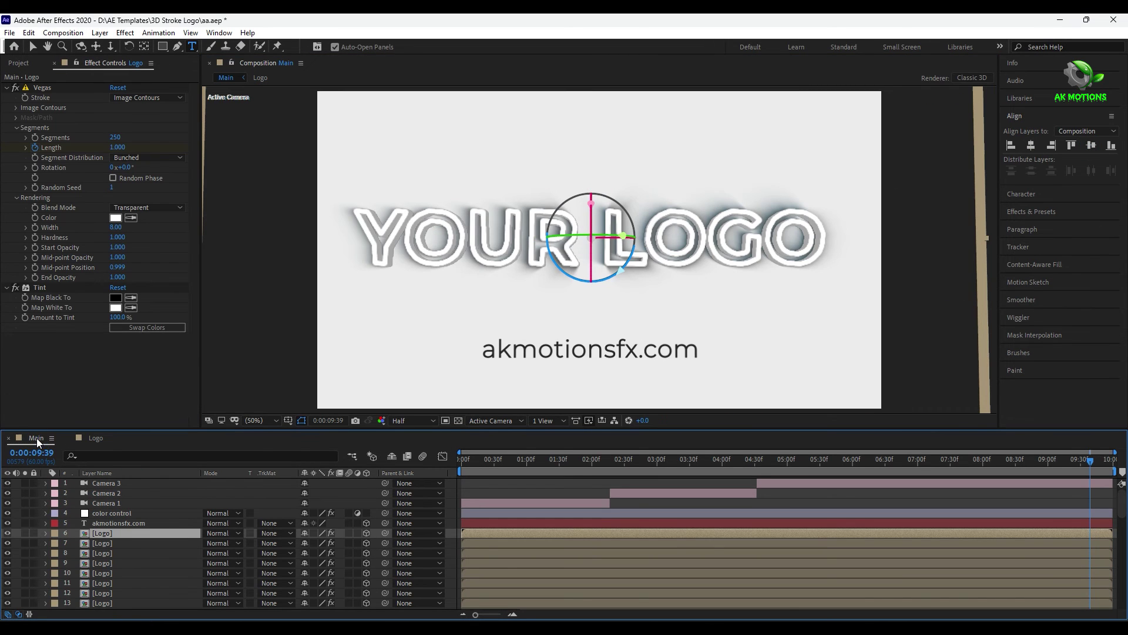
{"action": "left_click", "coordinate": [839, 499]}
{"action": "left_click", "coordinate": [413, 421]}
{"action": "left_click", "coordinate": [409, 444]}
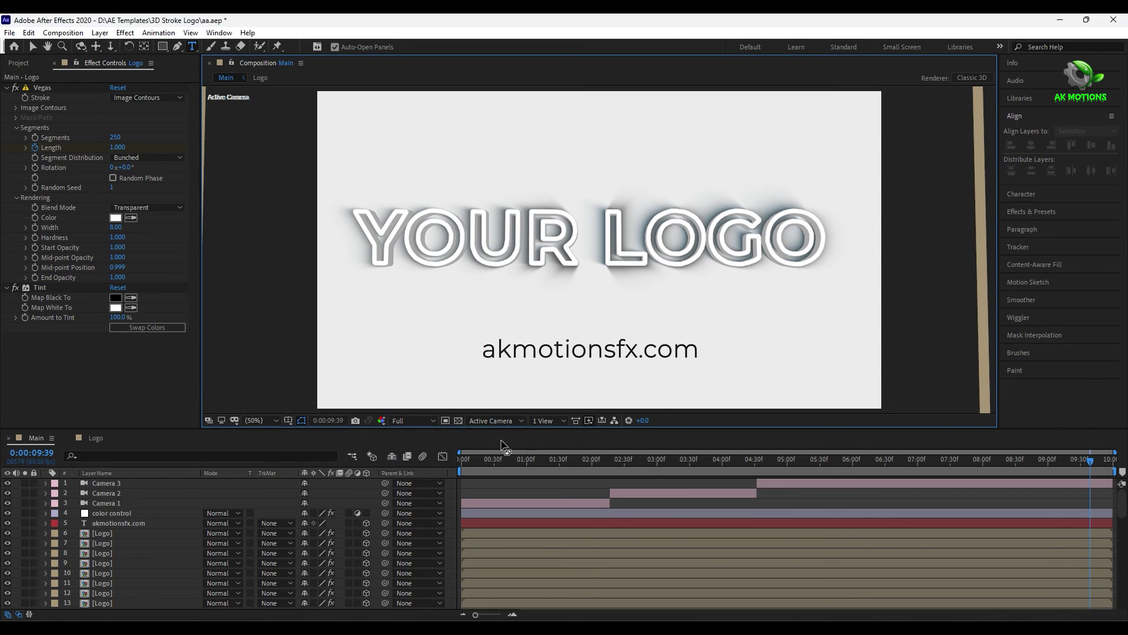
Step: Switch to the Selection tool and review the YOUR LOGO stroke animation at several times in Main
{"action": "key", "text": "v"}
{"action": "left_click", "coordinate": [502, 460]}
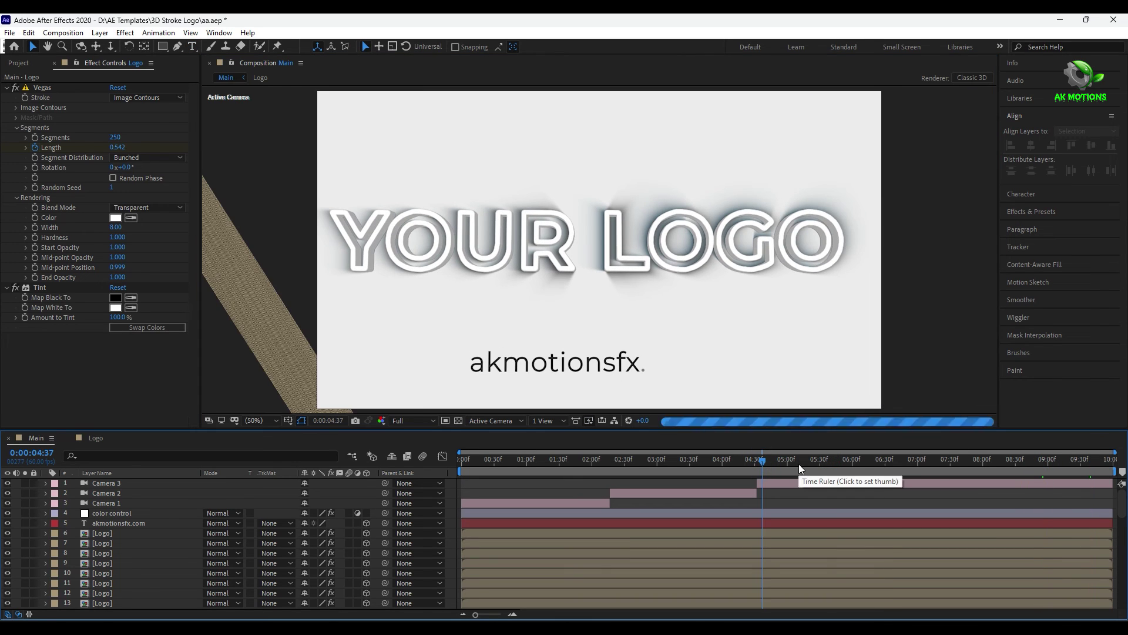
{"action": "key", "text": "space"}
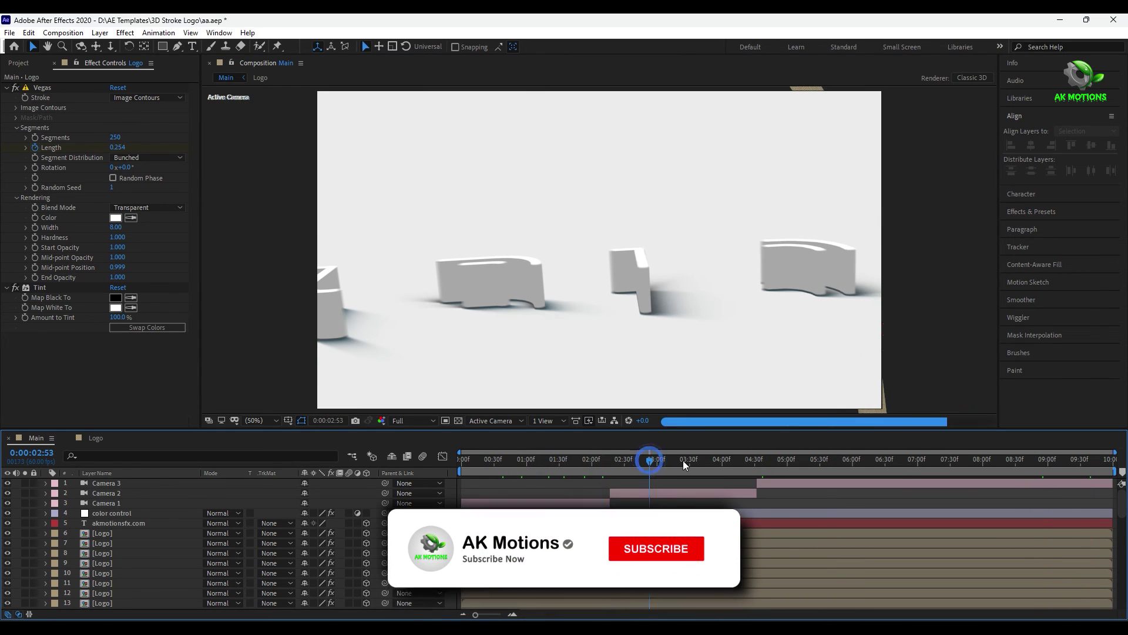